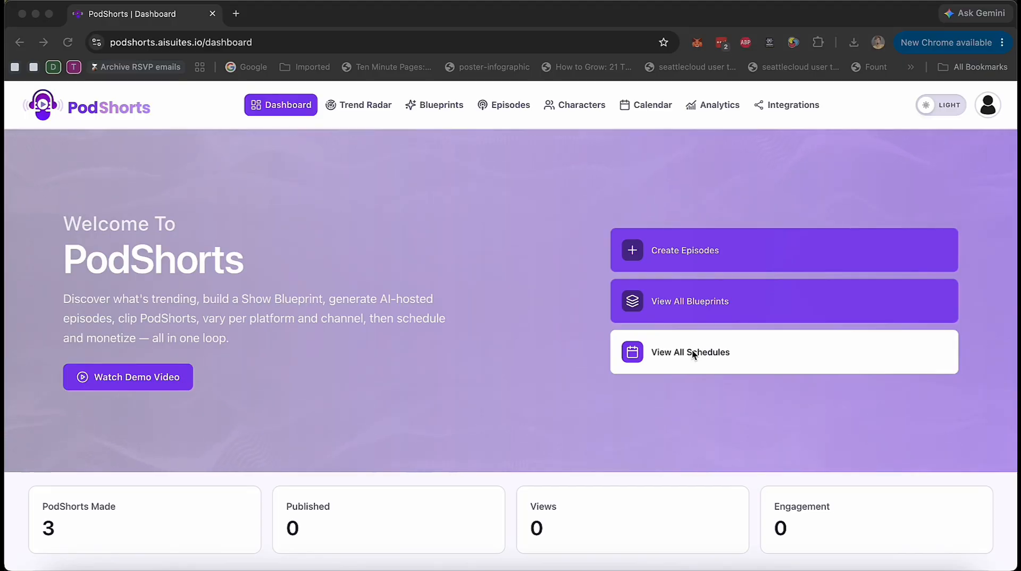
Look over the dashboard's statistics, recent episodes and recent videos.
{"action": "scroll", "coordinate": [693, 350], "scroll_direction": "down", "scroll_amount": 2}
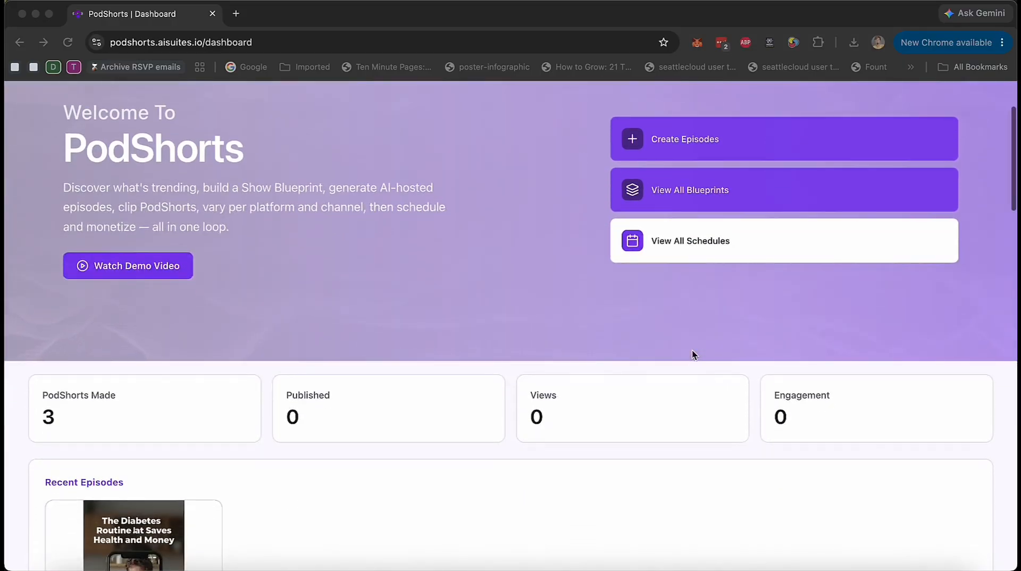
{"action": "scroll", "coordinate": [692, 350], "scroll_direction": "down", "scroll_amount": 8}
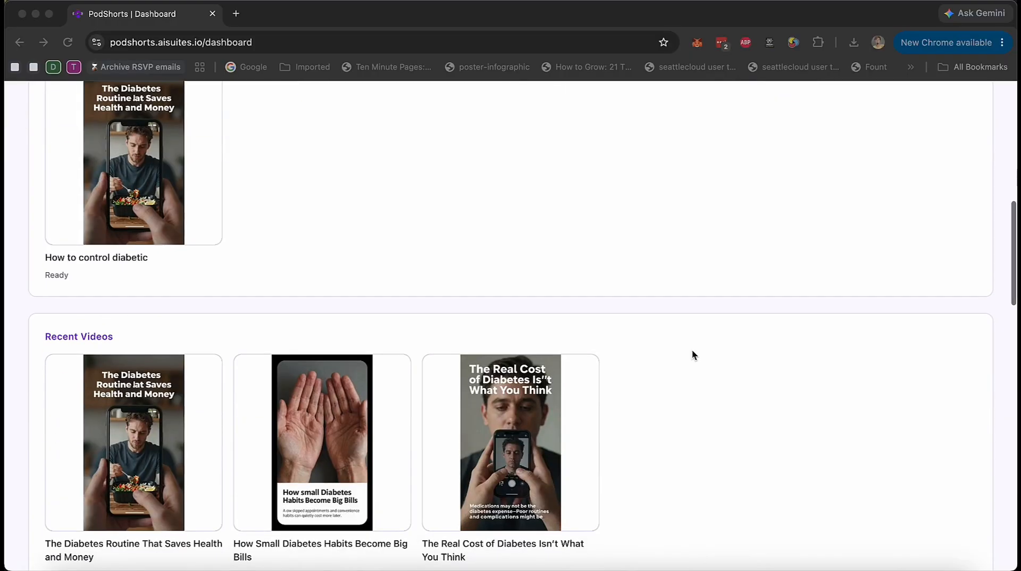
{"action": "scroll", "coordinate": [692, 350], "scroll_direction": "up", "scroll_amount": 2}
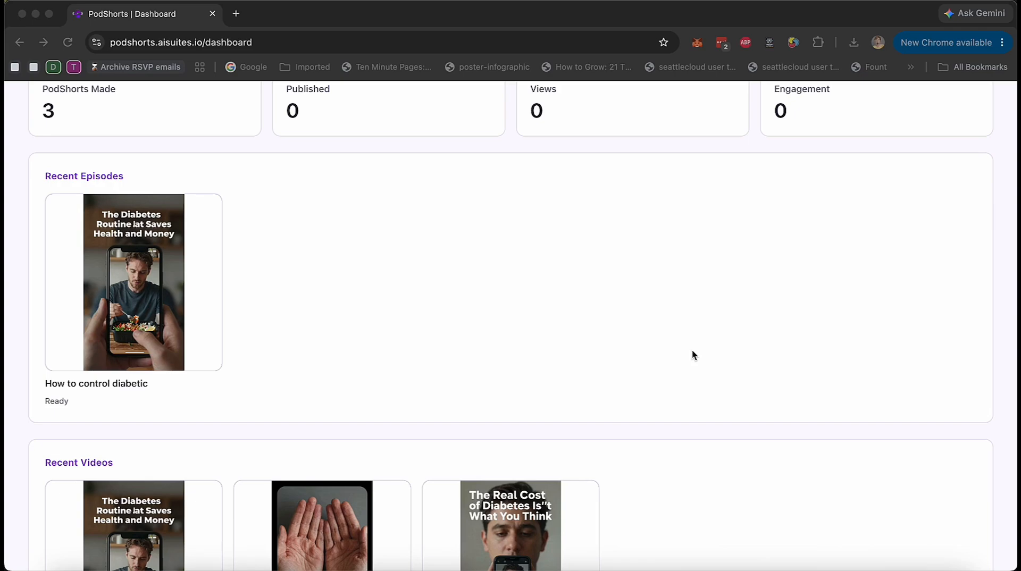
{"action": "scroll", "coordinate": [692, 355], "scroll_direction": "up", "scroll_amount": 2}
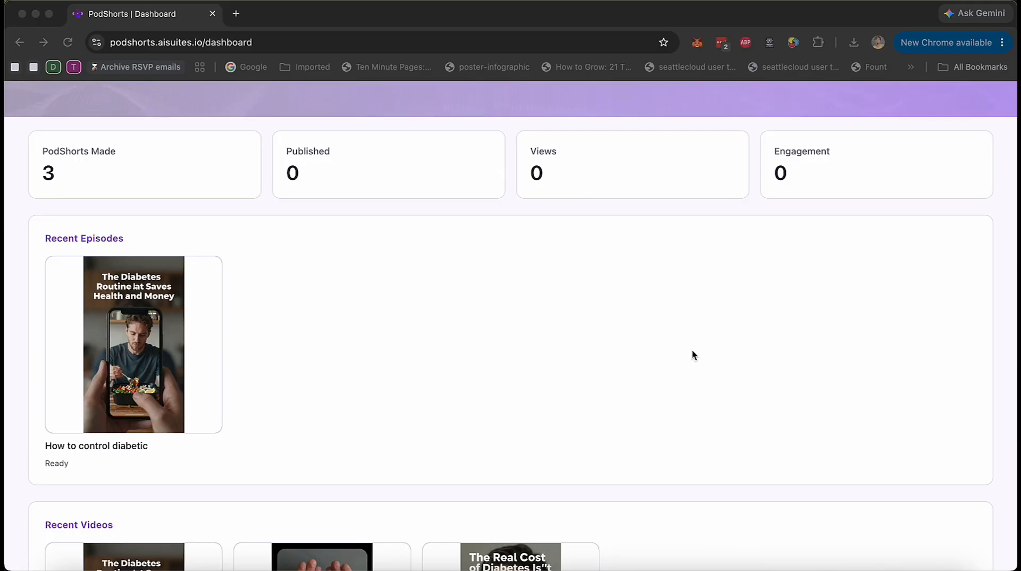
{"action": "scroll", "coordinate": [693, 355], "scroll_direction": "up", "scroll_amount": 5}
{"action": "scroll", "coordinate": [692, 355], "scroll_direction": "up", "scroll_amount": 3}
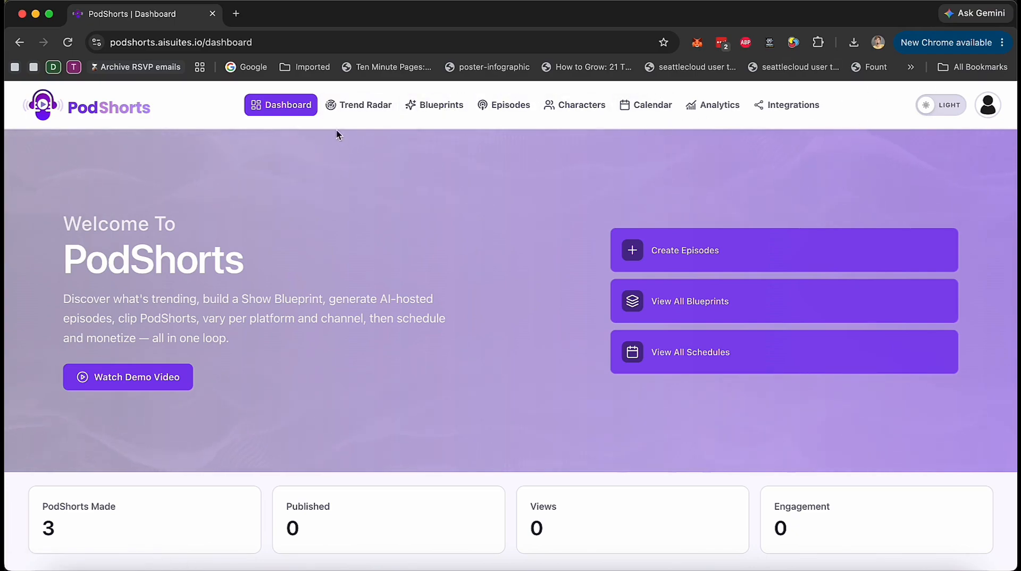
Start a trend search in Trend Radar named demo#1 with the custom niche weight loss.
{"action": "left_click", "coordinate": [379, 112]}
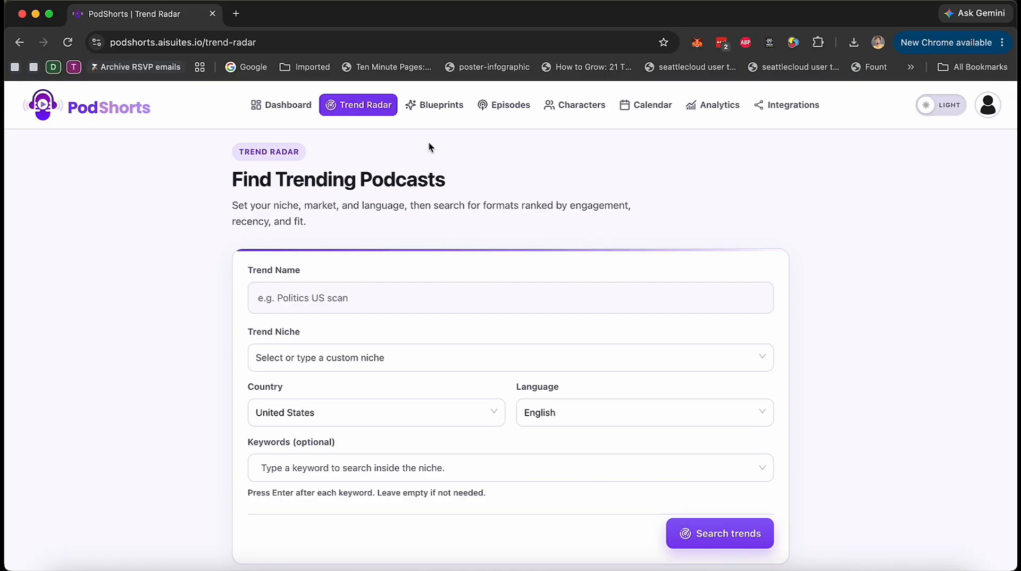
{"action": "left_click", "coordinate": [404, 309]}
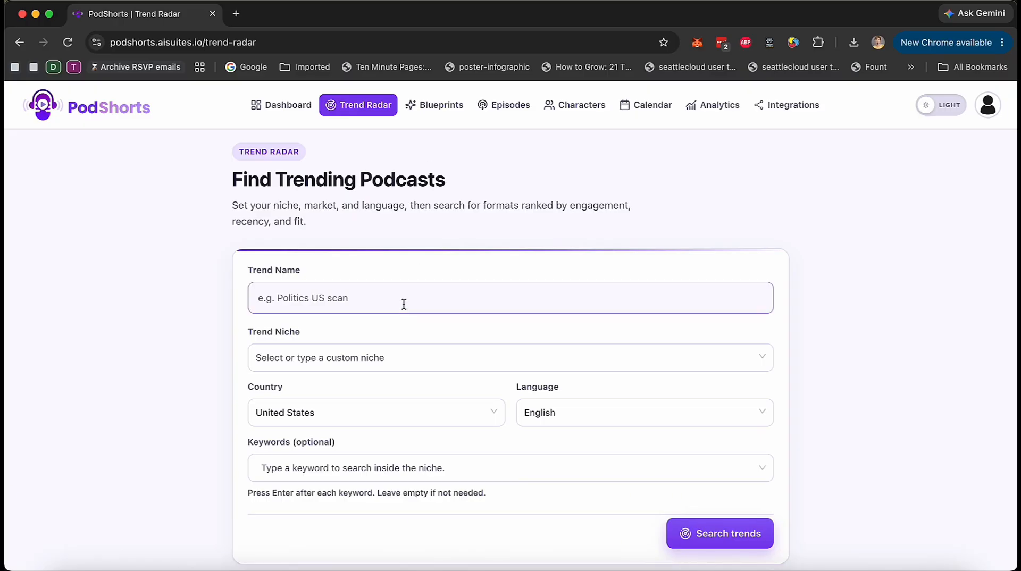
{"action": "left_click", "coordinate": [403, 303]}
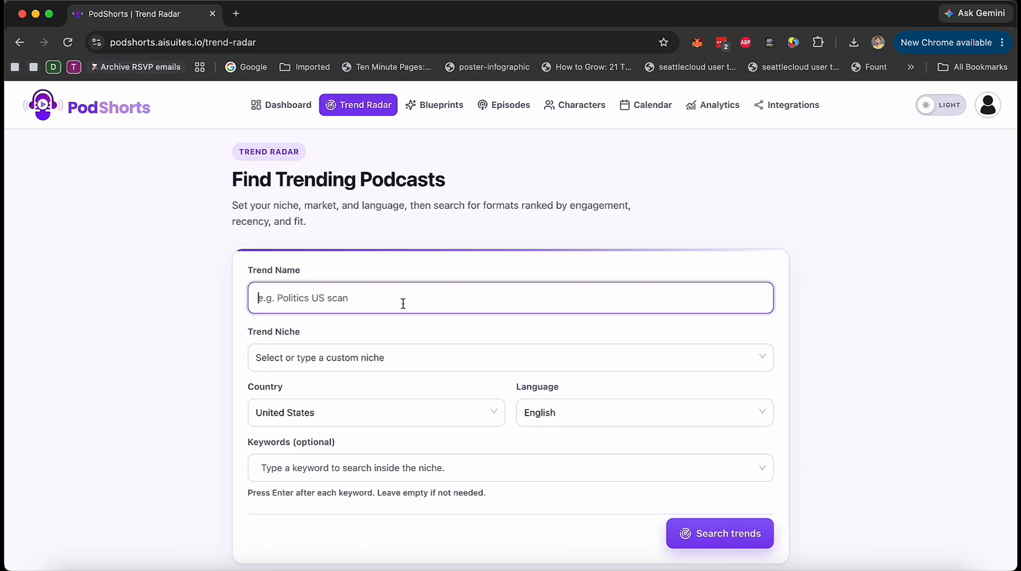
{"action": "type", "text": "demo#1"}
{"action": "key", "text": "Tab"}
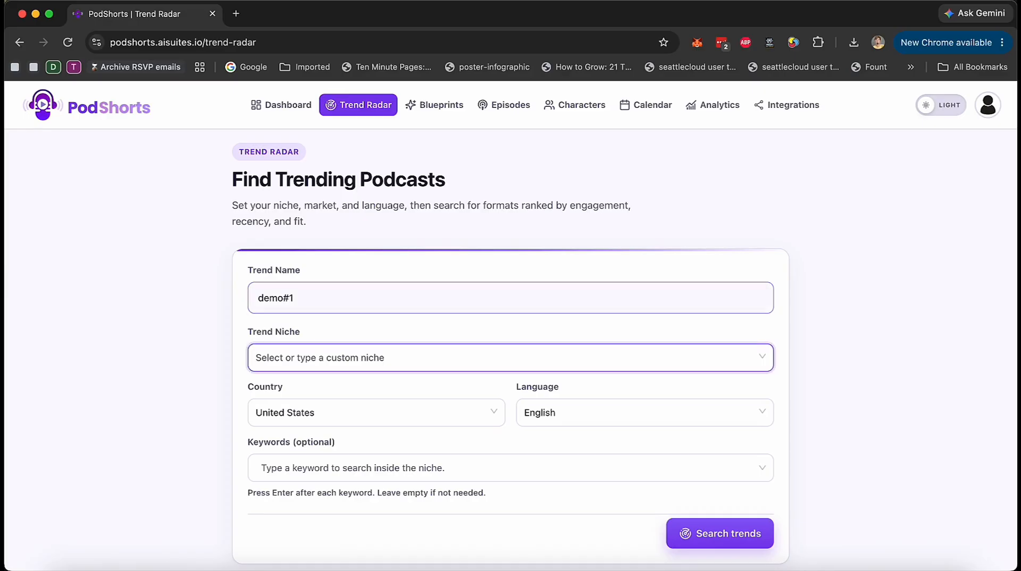
{"action": "type", "text": "weight loss"}
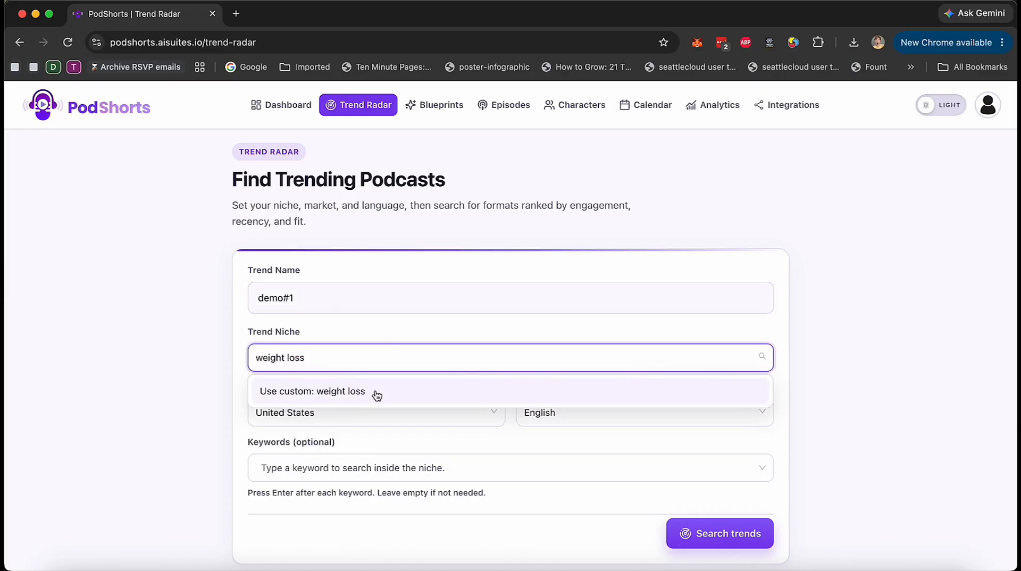
{"action": "left_click", "coordinate": [376, 392]}
Check the country and language choices for the trend search.
{"action": "left_click", "coordinate": [250, 421]}
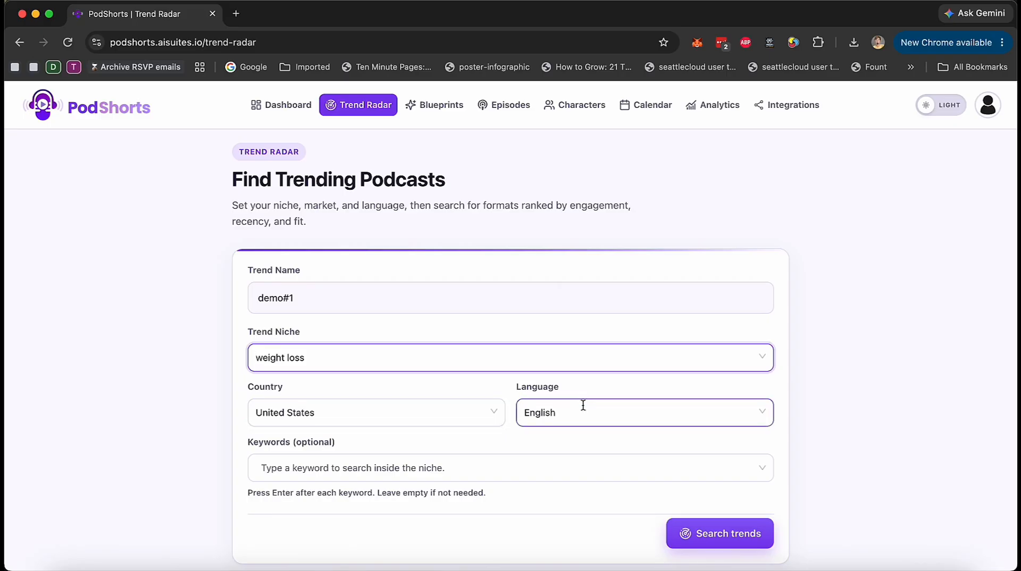
{"action": "left_click", "coordinate": [417, 424]}
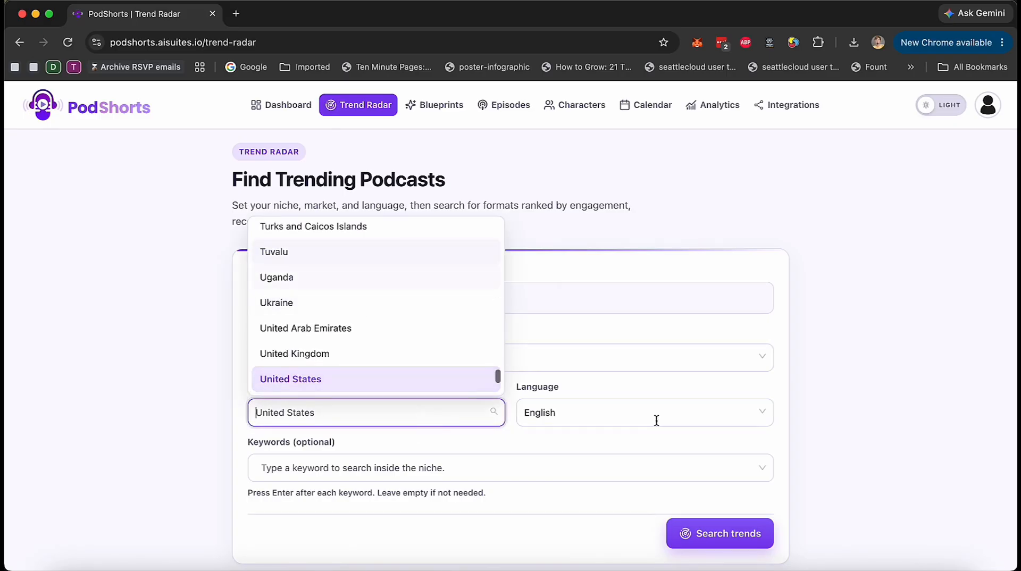
{"action": "left_click", "coordinate": [660, 423]}
{"action": "left_click", "coordinate": [838, 352]}
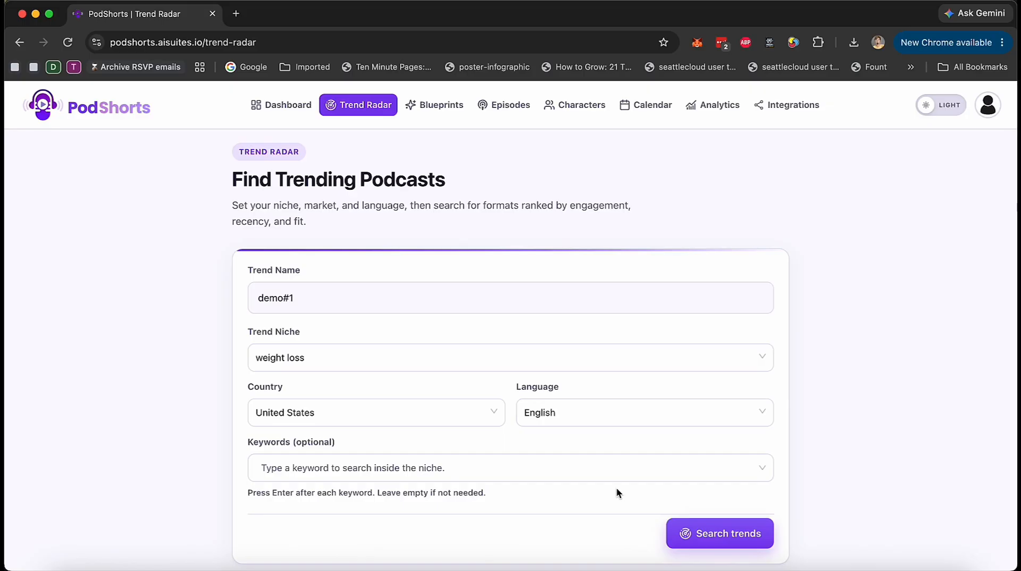
Add the keyword weight loss and run the trend search.
{"action": "scroll", "coordinate": [617, 492], "scroll_direction": "down", "scroll_amount": 2}
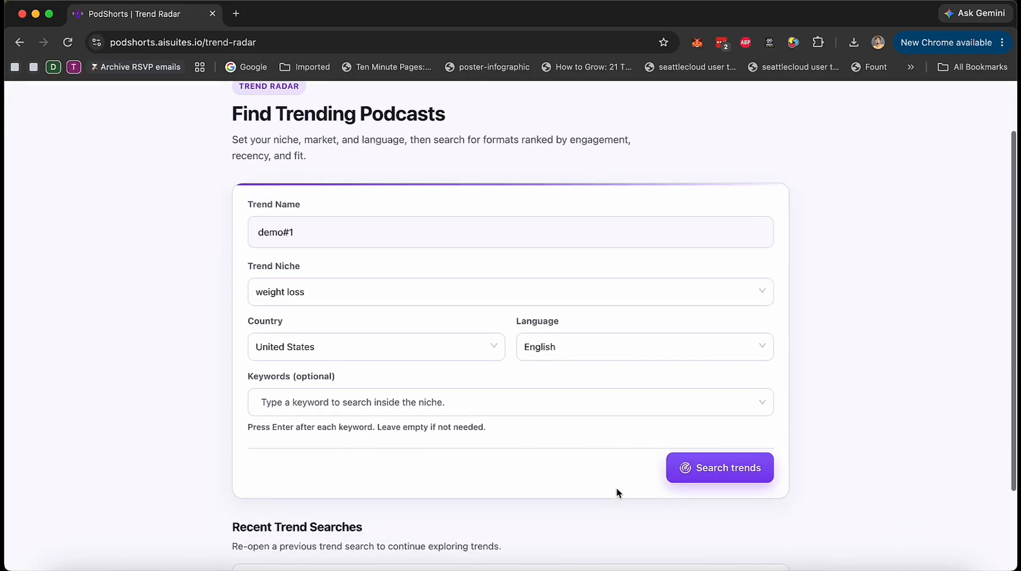
{"action": "left_click", "coordinate": [346, 409]}
{"action": "type", "text": "weight lis"}
{"action": "key", "text": "BackSpace"}
{"action": "key", "text": "BackSpace"}
{"action": "type", "text": "oss"}
{"action": "key", "text": "Return"}
{"action": "left_click", "coordinate": [743, 472]}
{"action": "scroll", "coordinate": [856, 400], "scroll_direction": "down", "scroll_amount": 3}
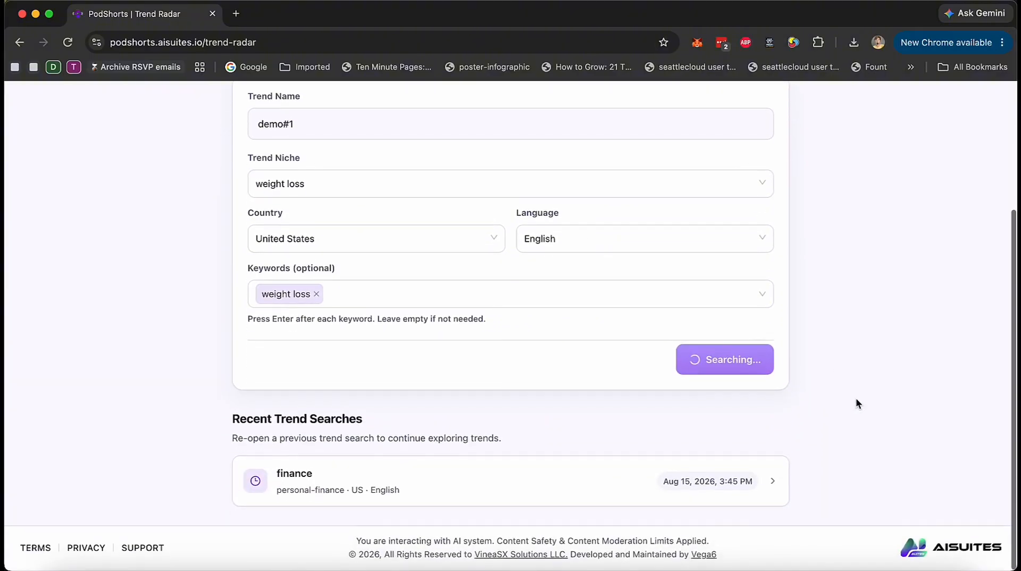
Browse the trending podcasts in the demo#1 results.
{"action": "scroll", "coordinate": [856, 399], "scroll_direction": "up", "scroll_amount": 1}
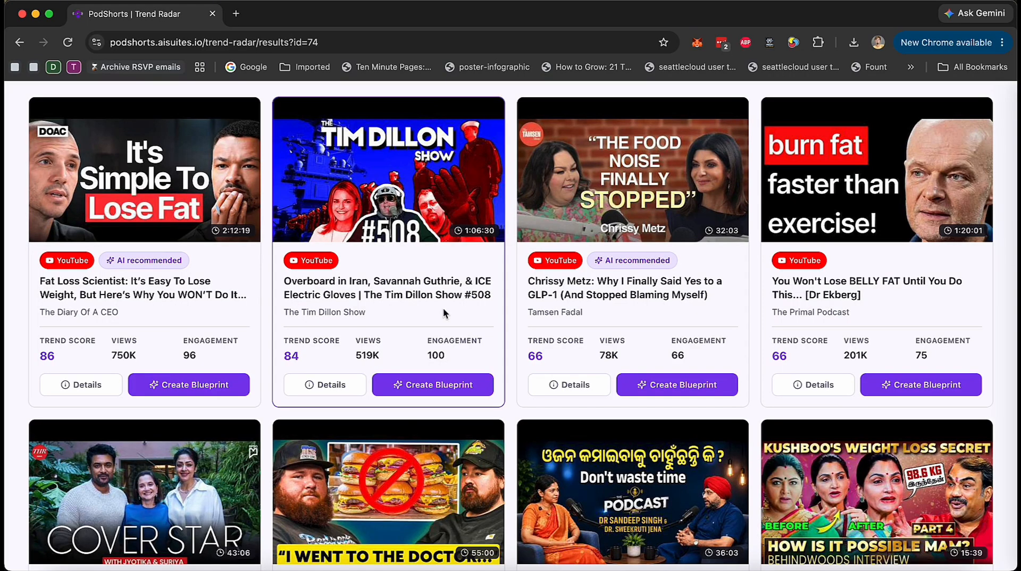
{"action": "scroll", "coordinate": [445, 313], "scroll_direction": "up", "scroll_amount": 1}
{"action": "scroll", "coordinate": [563, 311], "scroll_direction": "down", "scroll_amount": 10}
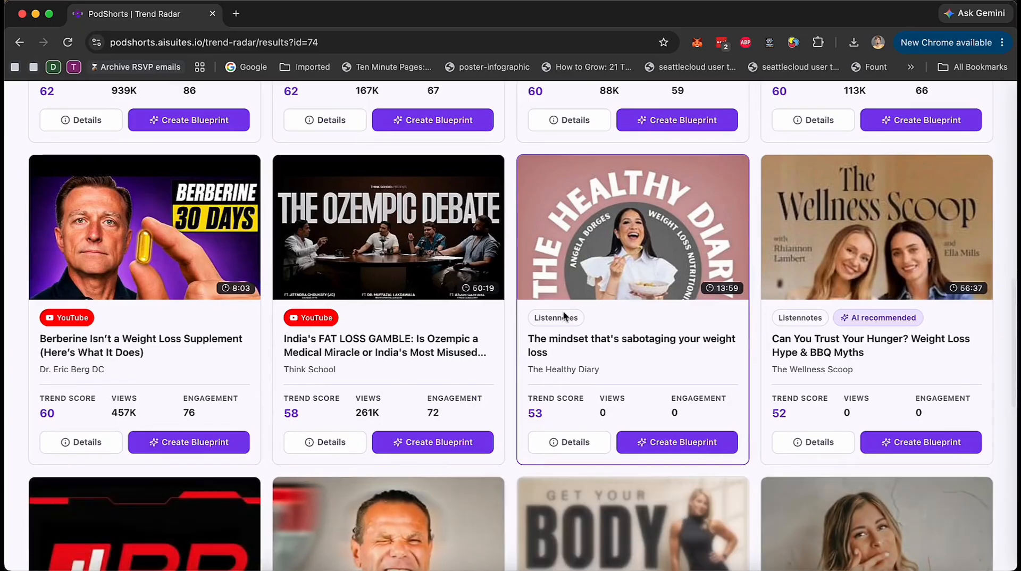
{"action": "scroll", "coordinate": [565, 316], "scroll_direction": "up", "scroll_amount": 10}
{"action": "scroll", "coordinate": [569, 273], "scroll_direction": "up", "scroll_amount": 2}
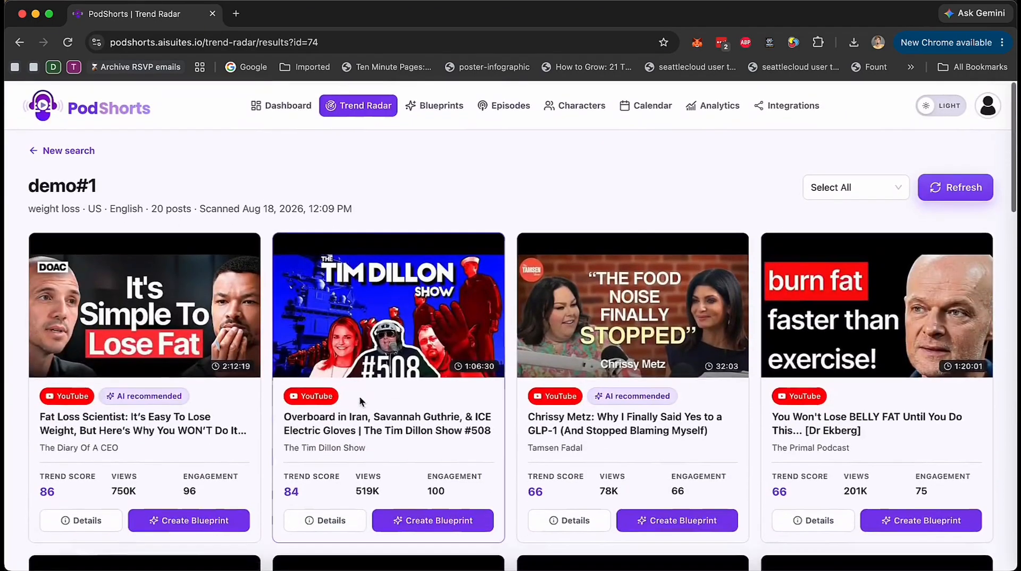
Examine the trend scores, performance metrics and description of the Fat Loss Scientist podcast from The Diary Of A CEO.
{"action": "scroll", "coordinate": [388, 489], "scroll_direction": "down", "scroll_amount": 1}
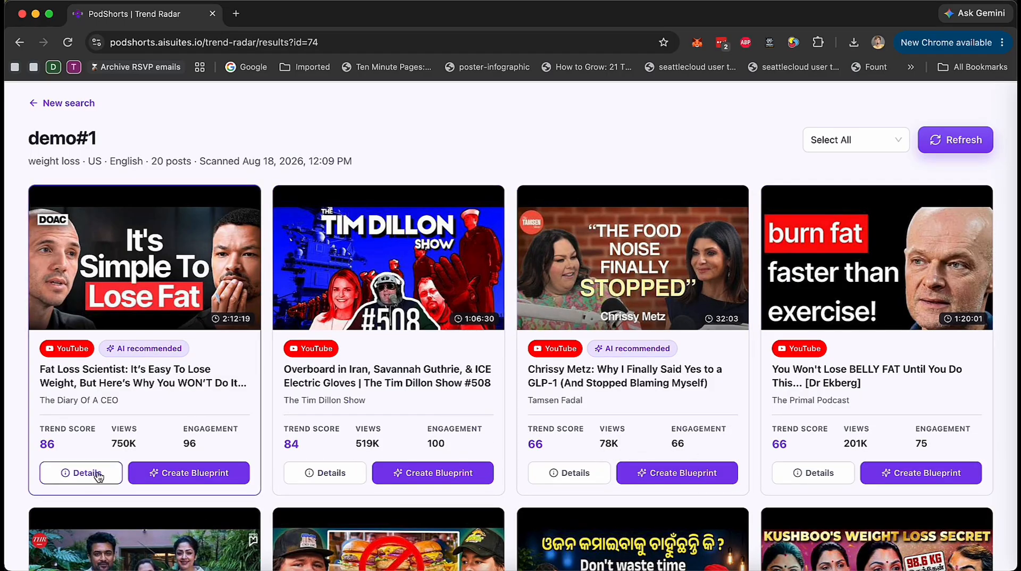
{"action": "left_click", "coordinate": [80, 473]}
{"action": "scroll", "coordinate": [758, 398], "scroll_direction": "down", "scroll_amount": 3}
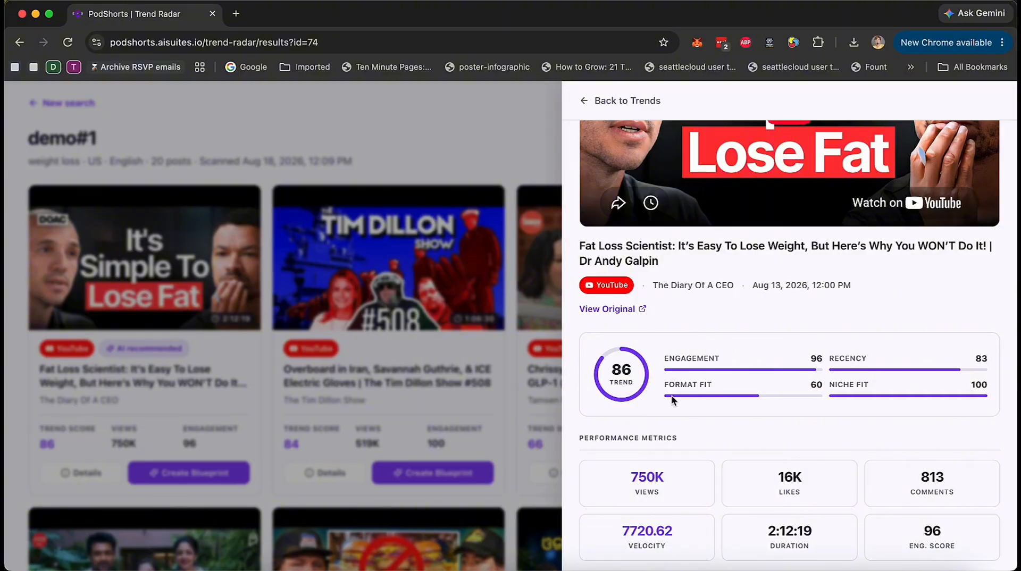
{"action": "scroll", "coordinate": [715, 379], "scroll_direction": "down", "scroll_amount": 1}
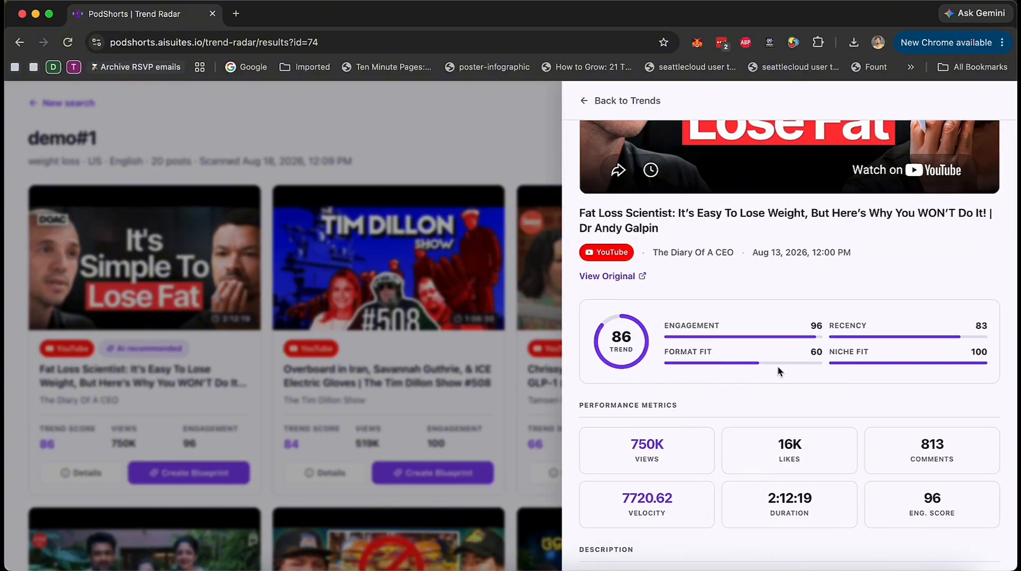
{"action": "scroll", "coordinate": [892, 376], "scroll_direction": "down", "scroll_amount": 10}
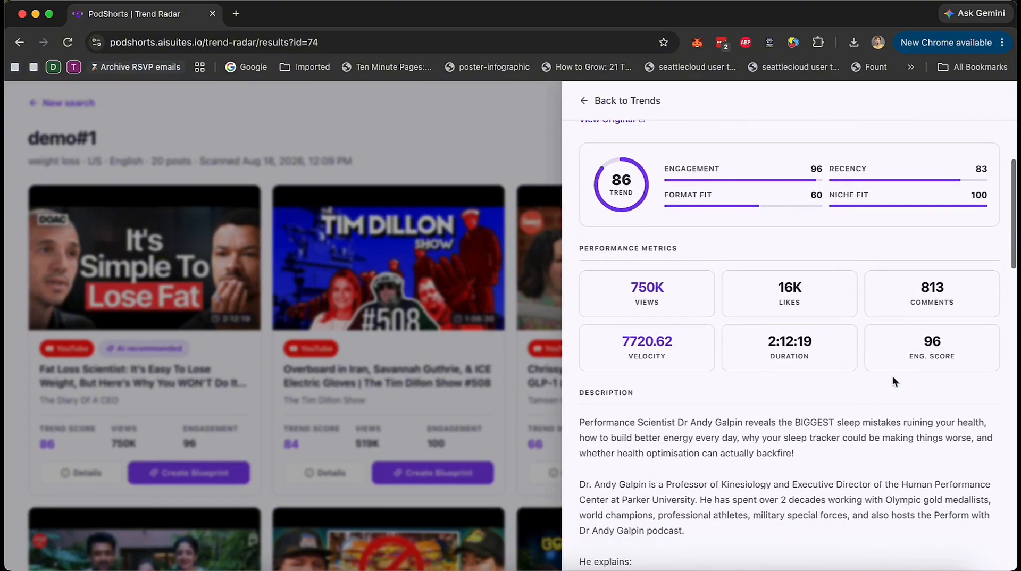
{"action": "scroll", "coordinate": [892, 375], "scroll_direction": "down", "scroll_amount": 15}
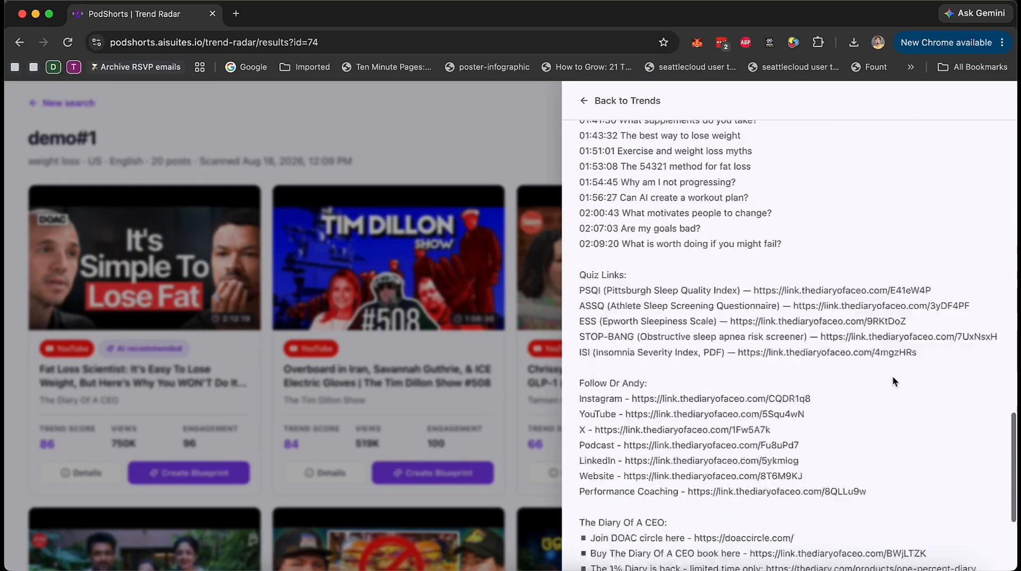
{"action": "left_click", "coordinate": [557, 417]}
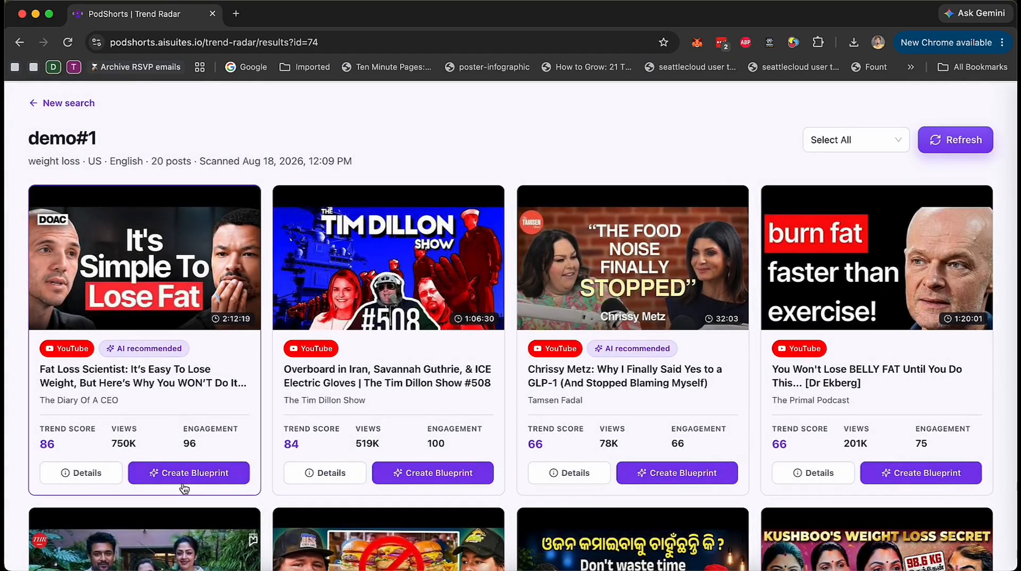
Create a blueprint from the Fat Loss Scientist trend result by The Diary Of A CEO.
{"action": "left_click", "coordinate": [187, 476]}
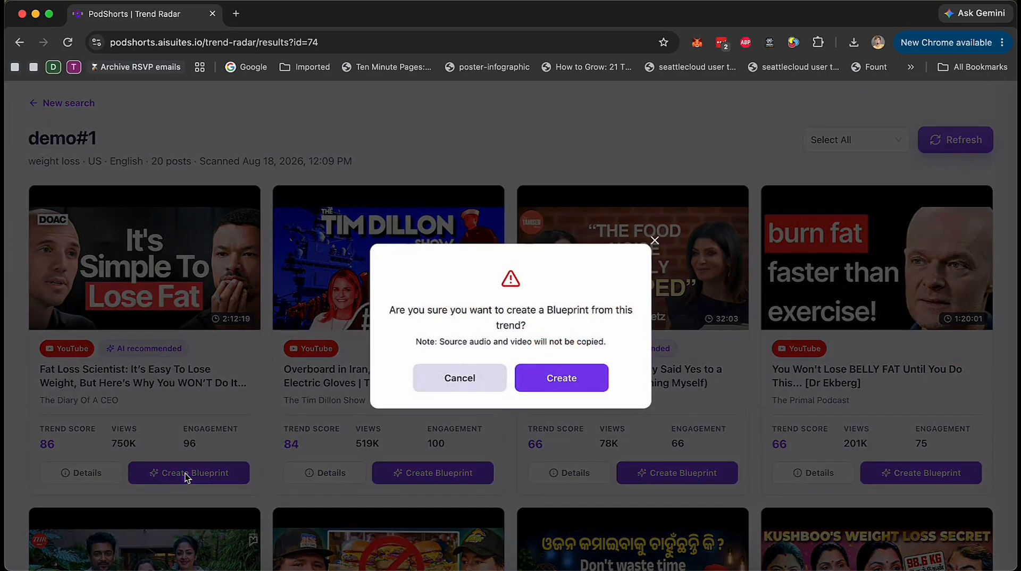
{"action": "left_click", "coordinate": [571, 386]}
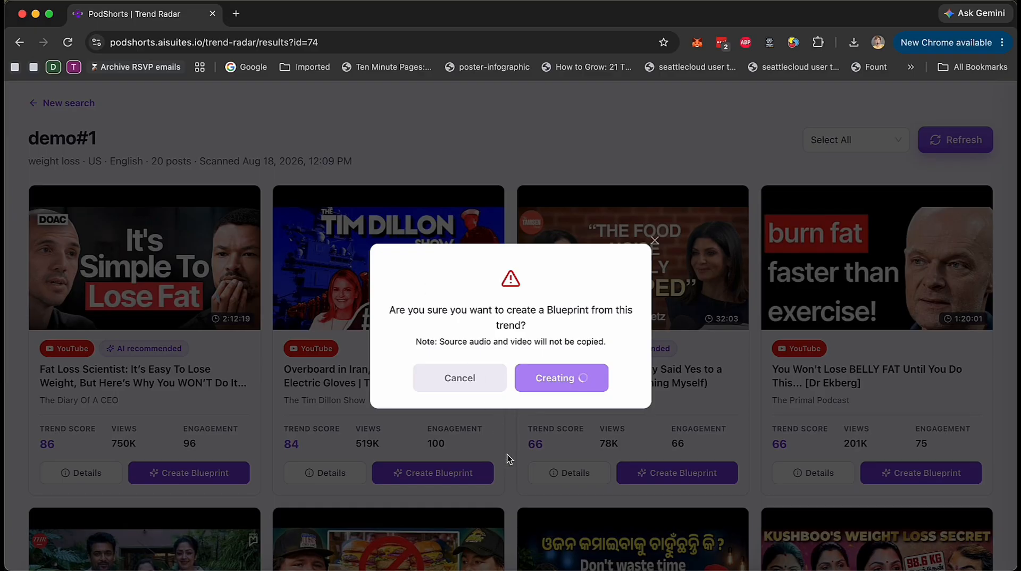
{"action": "scroll", "coordinate": [507, 454], "scroll_direction": "up", "scroll_amount": 2}
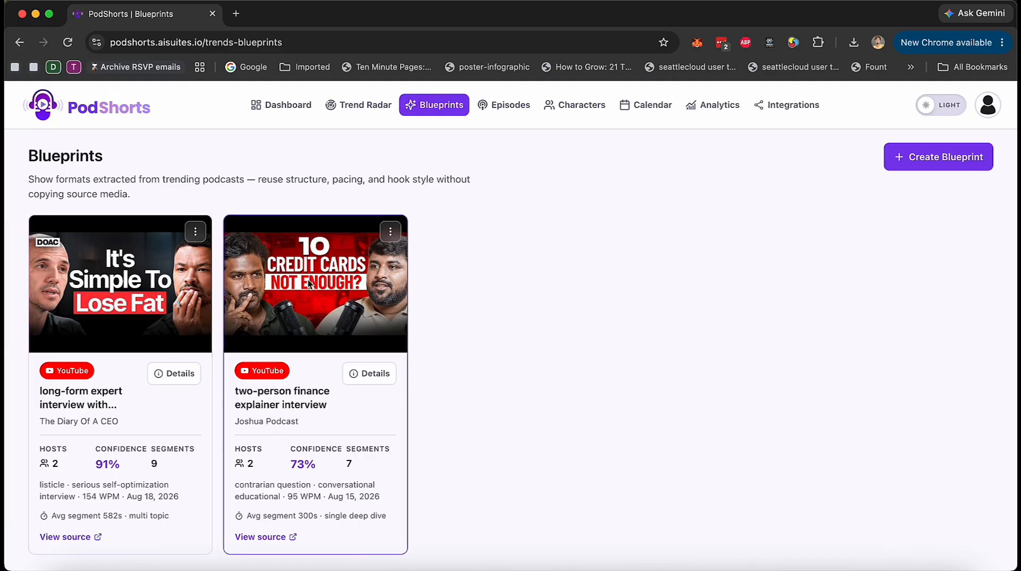
{"action": "scroll", "coordinate": [308, 280], "scroll_direction": "up", "scroll_amount": 4}
{"action": "scroll", "coordinate": [306, 283], "scroll_direction": "down", "scroll_amount": 4}
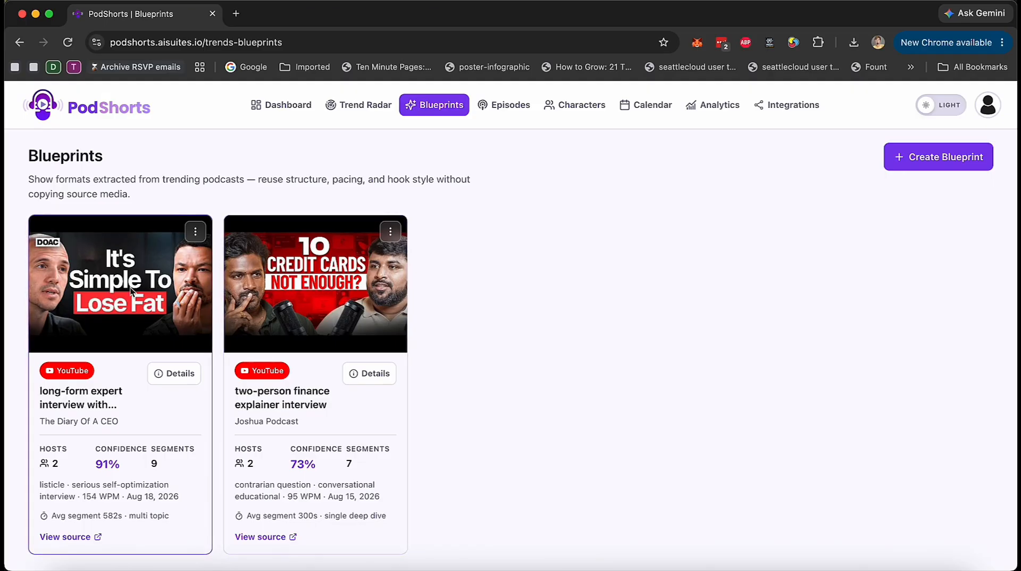
Review the details of the long-form expert interview blueprint, including host personas and segment structure, and check its available actions.
{"action": "left_click", "coordinate": [176, 373]}
{"action": "scroll", "coordinate": [464, 405], "scroll_direction": "down", "scroll_amount": 5}
{"action": "scroll", "coordinate": [464, 404], "scroll_direction": "down", "scroll_amount": 5}
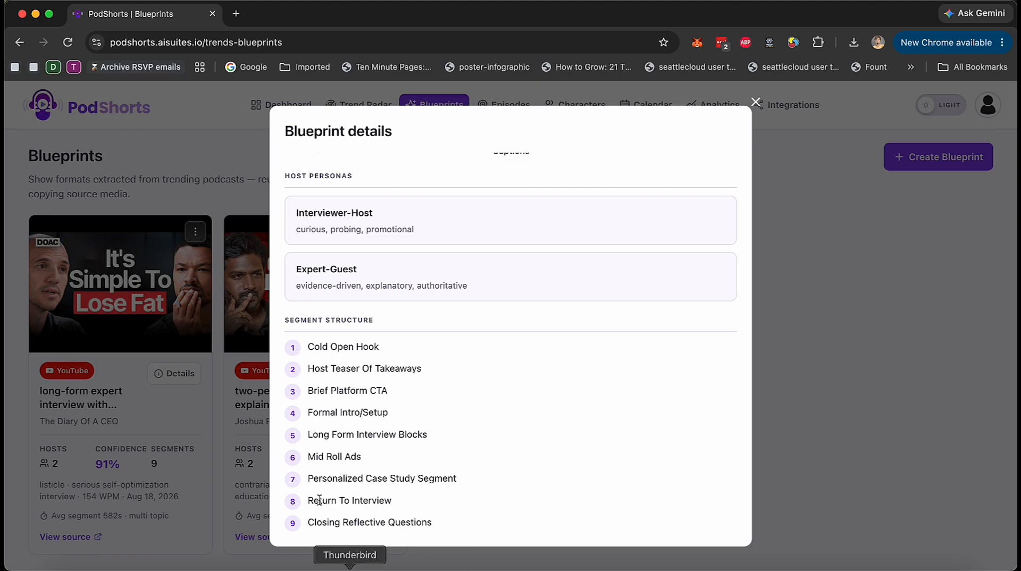
{"action": "scroll", "coordinate": [372, 271], "scroll_direction": "up", "scroll_amount": 15}
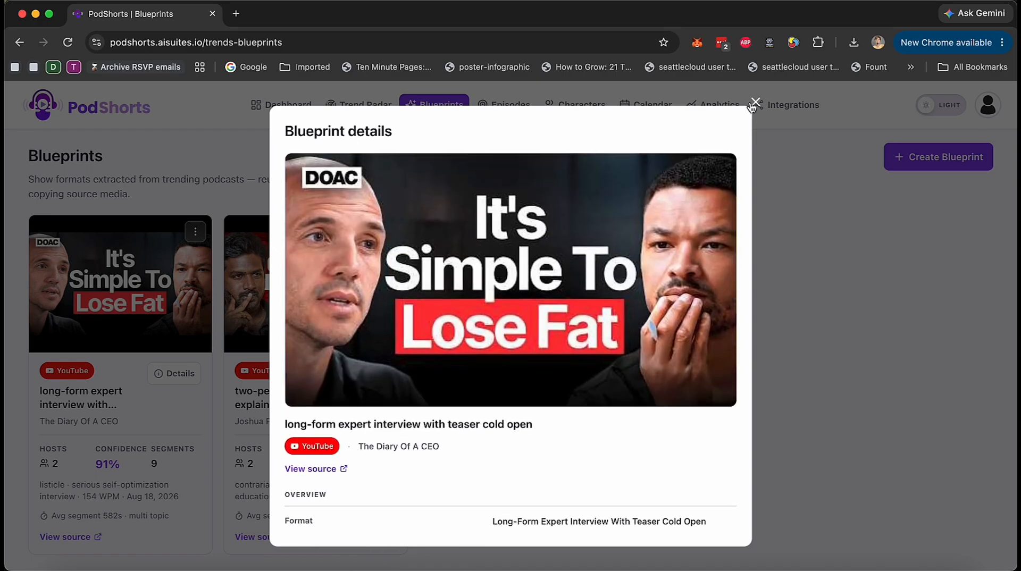
{"action": "left_click", "coordinate": [755, 102]}
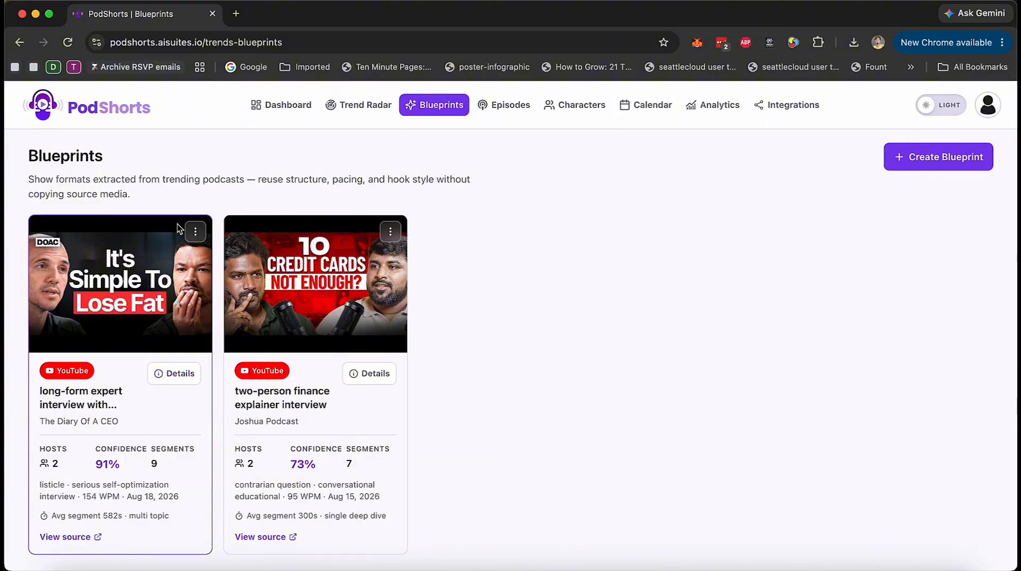
{"action": "left_click", "coordinate": [196, 232]}
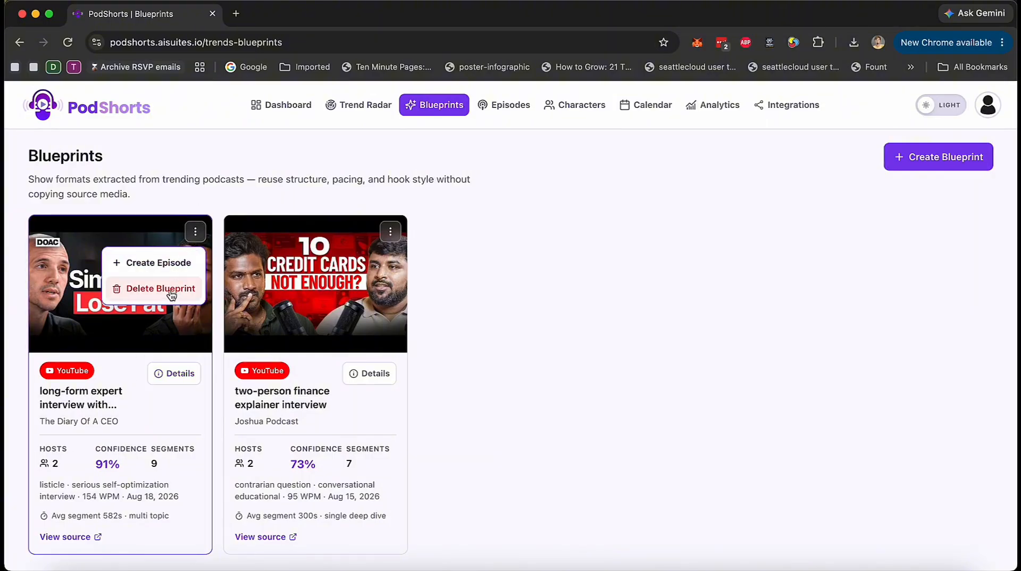
{"action": "left_click", "coordinate": [545, 255]}
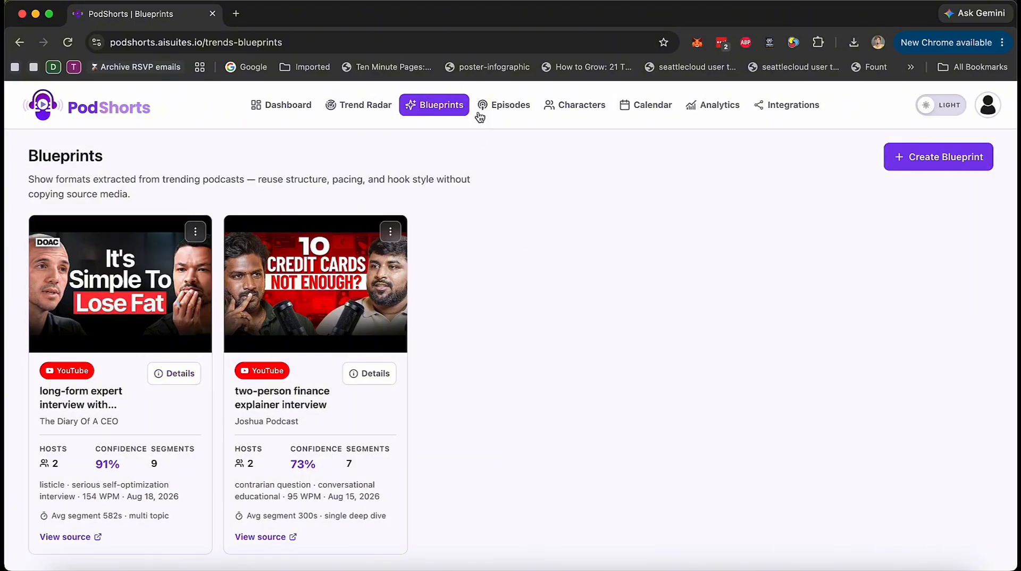
Start creating a new episode from the Episodes page.
{"action": "left_click", "coordinate": [513, 114]}
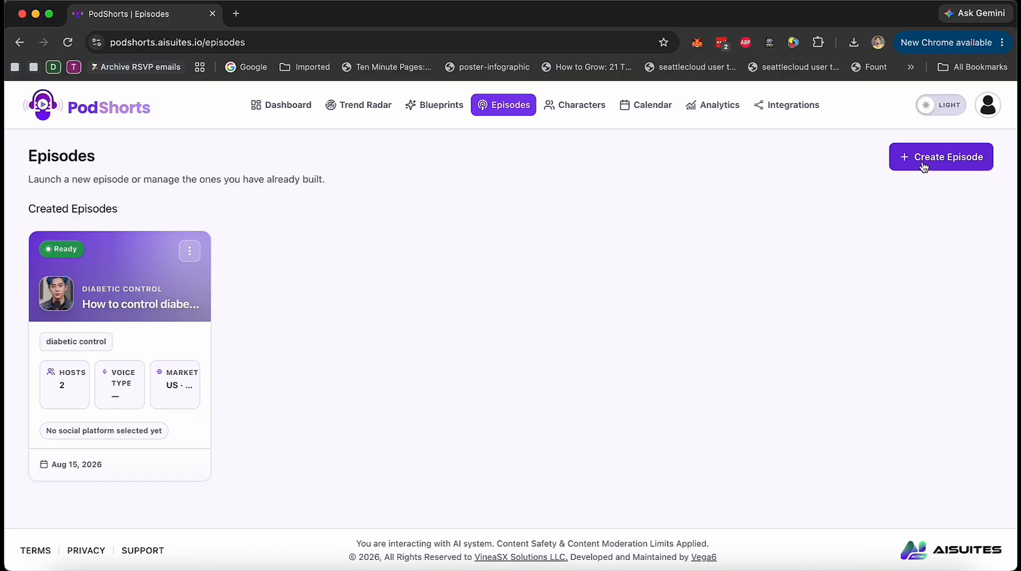
{"action": "left_click", "coordinate": [924, 167]}
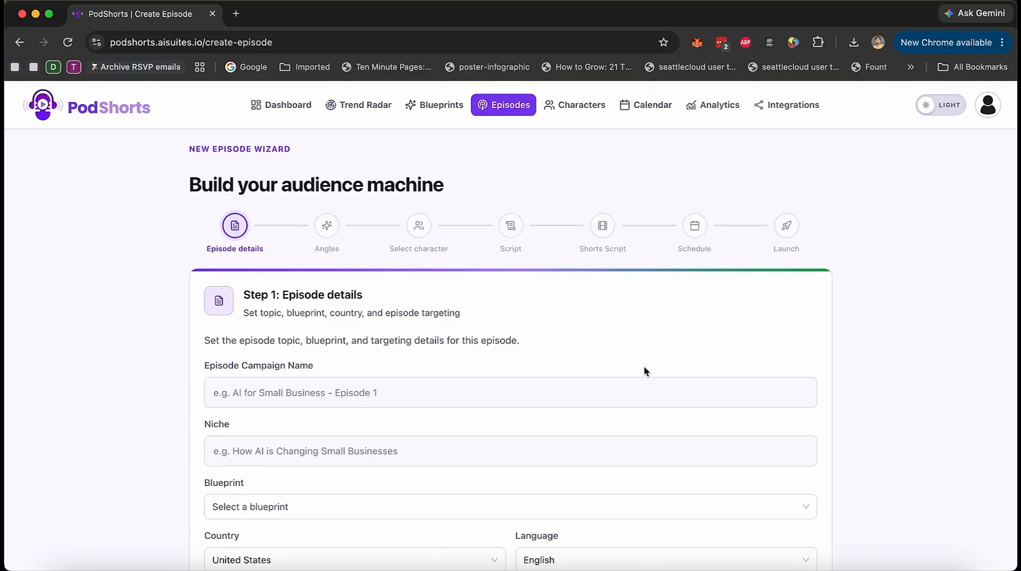
Set the episode campaign name and niche to "weight loss" and choose the "Long-form expert interview with teaser cold open" blueprint.
{"action": "scroll", "coordinate": [624, 365], "scroll_direction": "down", "scroll_amount": 3}
{"action": "left_click", "coordinate": [299, 323]}
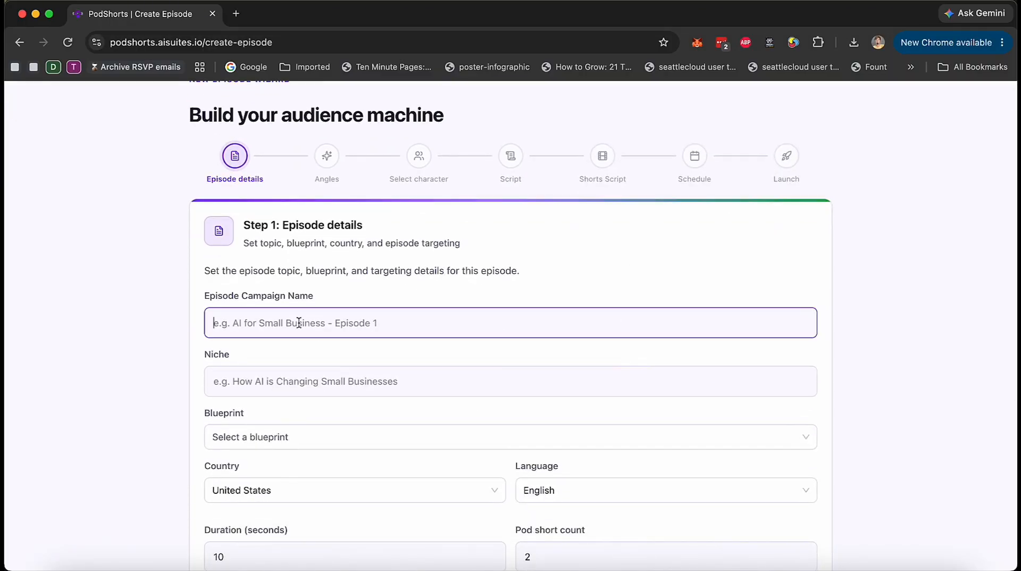
{"action": "type", "text": "weight loss"}
{"action": "key", "text": "Tab"}
{"action": "type", "text": "weight loss"}
{"action": "key", "text": "Tab"}
{"action": "left_click", "coordinate": [436, 433]}
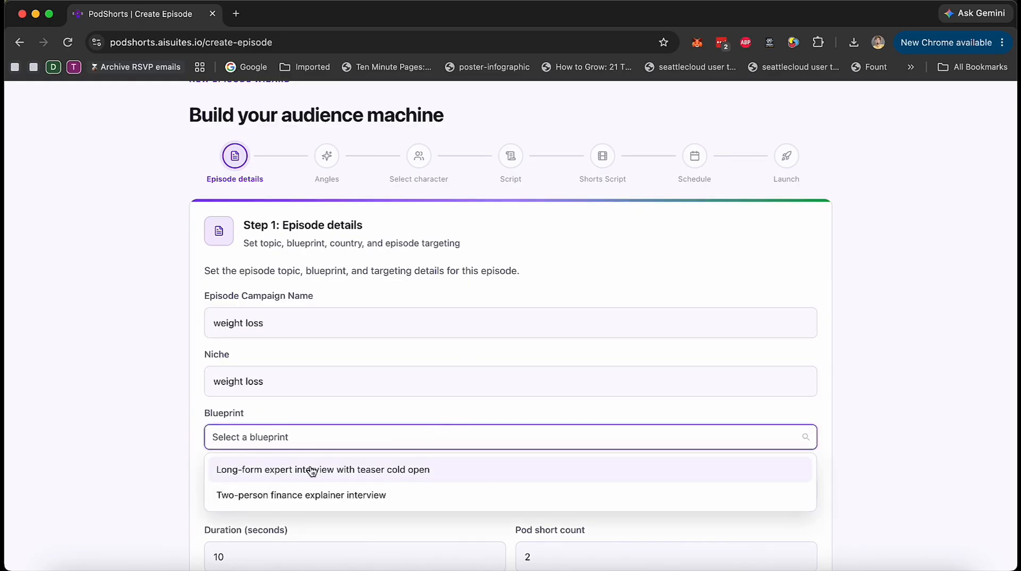
{"action": "left_click", "coordinate": [437, 470]}
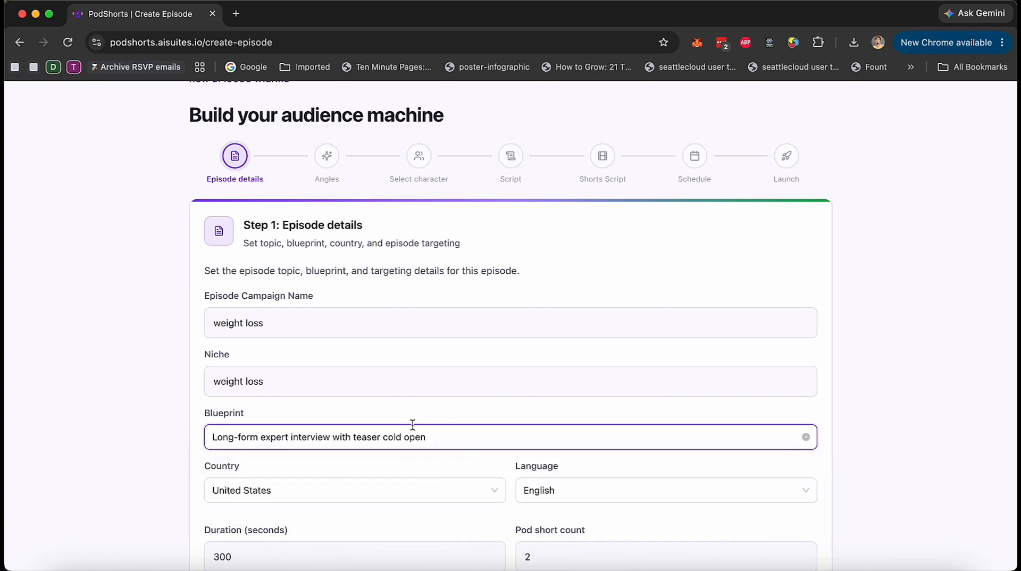
Check the available country options for the episode and close the list without changing the selection.
{"action": "scroll", "coordinate": [422, 437], "scroll_direction": "down", "scroll_amount": 3}
{"action": "left_click", "coordinate": [397, 345]}
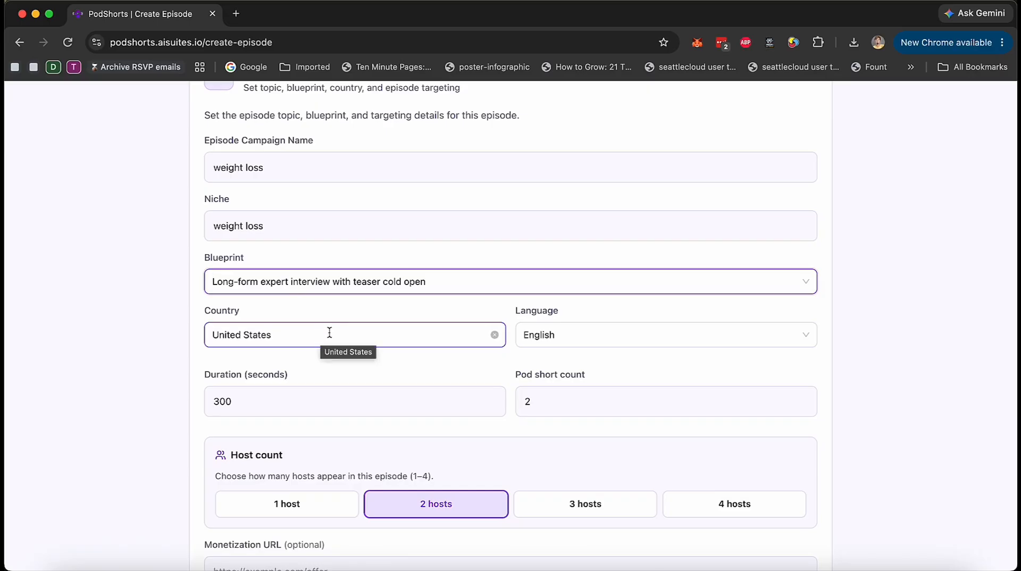
{"action": "left_click", "coordinate": [366, 344]}
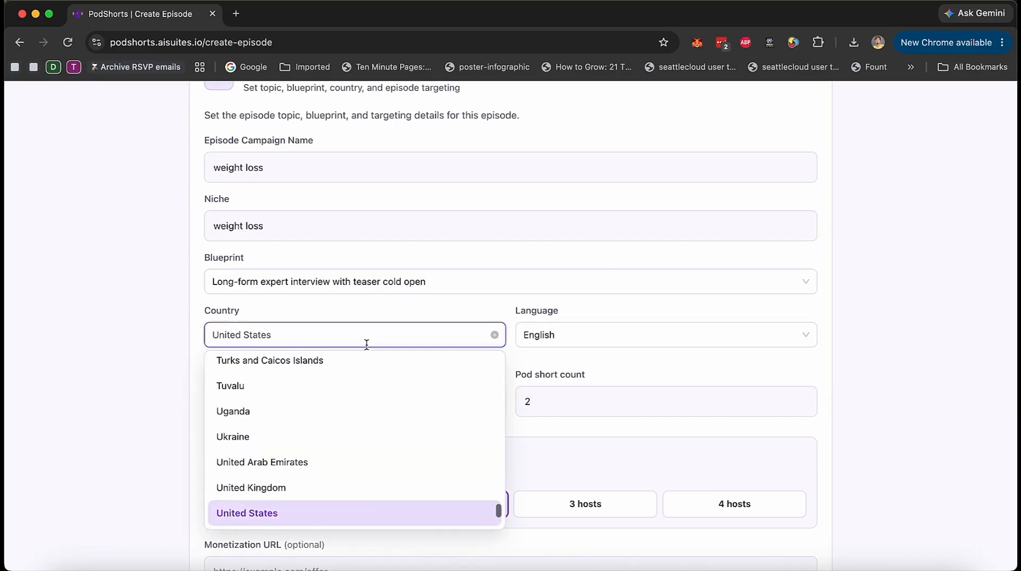
{"action": "left_click", "coordinate": [752, 362]}
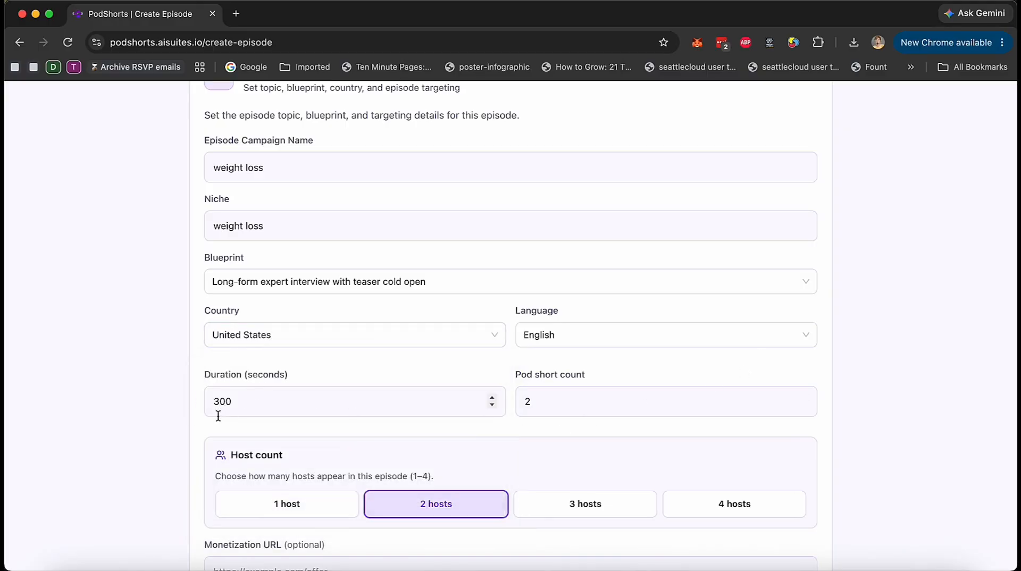
Calculate 300/60 in the system search to convert the episode duration to minutes, and dismiss the search.
{"action": "key", "text": "super+space"}
{"action": "type", "text": "300"}
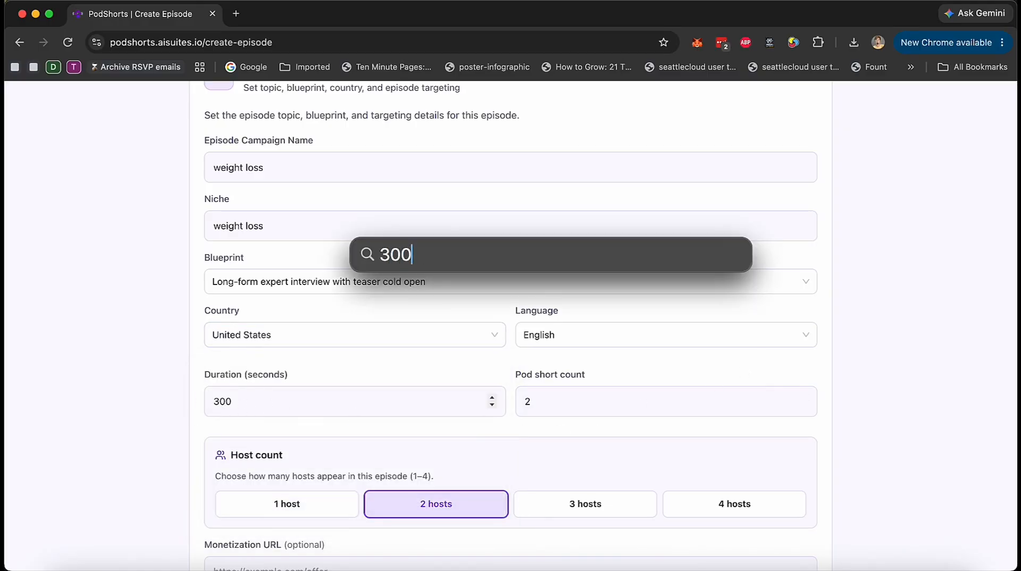
{"action": "type", "text": "/60"}
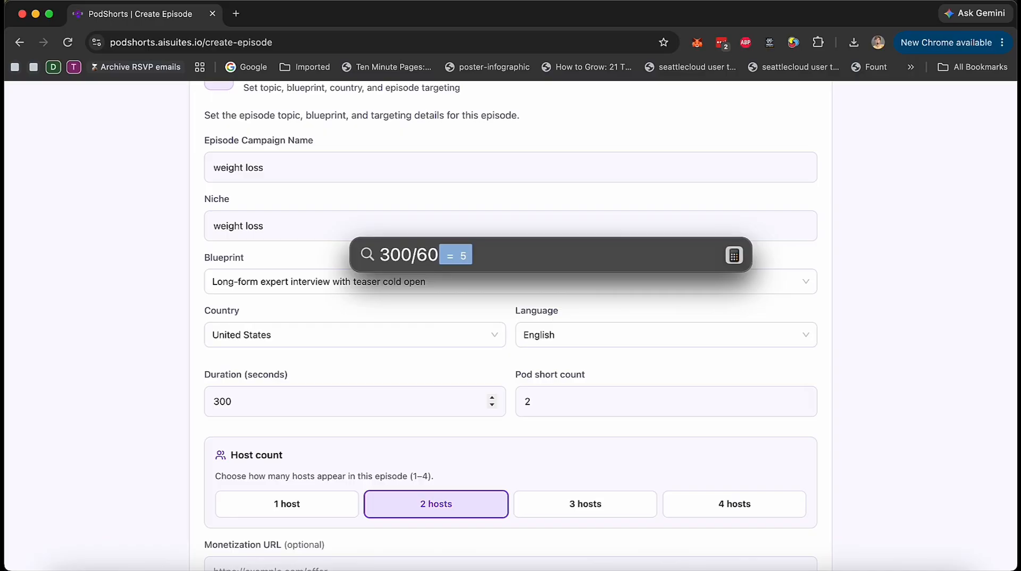
{"action": "key", "text": "Escape"}
{"action": "key", "text": "Escape"}
Set the episode duration to 120 seconds.
{"action": "left_click", "coordinate": [240, 408]}
{"action": "key", "text": "super+a"}
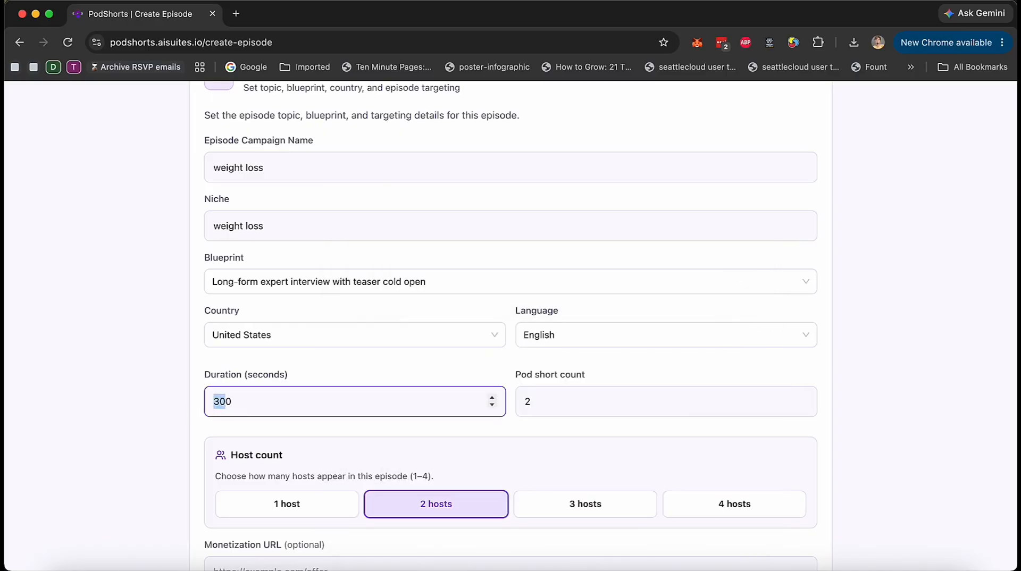
{"action": "type", "text": "120"}
{"action": "key", "text": "BackSpace"}
{"action": "key", "text": "BackSpace"}
{"action": "type", "text": "2"}
{"action": "key", "text": "BackSpace"}
{"action": "type", "text": "20"}
{"action": "key", "text": "super+a"}
{"action": "type", "text": "1"}
{"action": "left_click", "coordinate": [494, 399]}
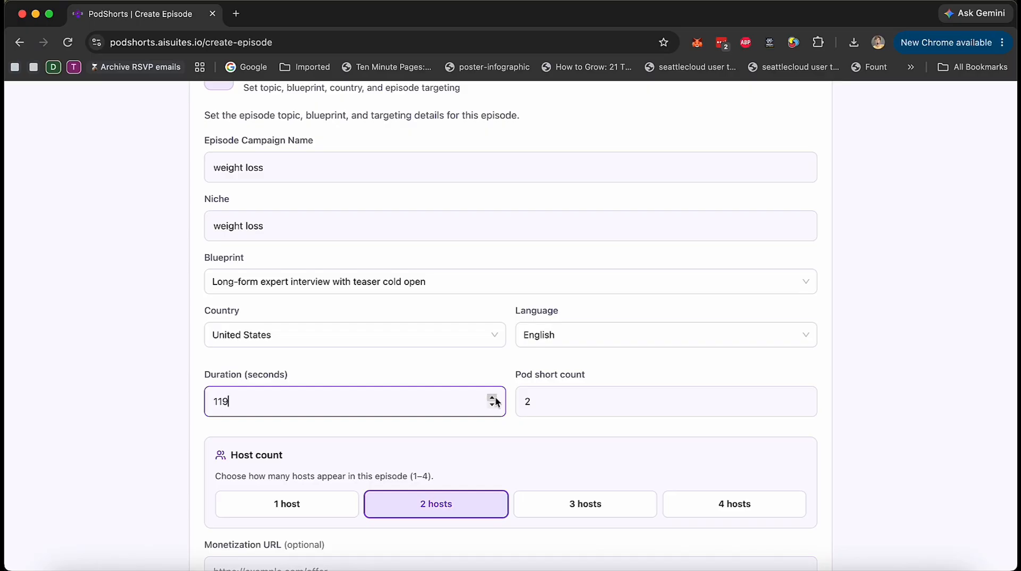
{"action": "left_click", "coordinate": [493, 398]}
Set the pod short count to 3.
{"action": "left_click", "coordinate": [568, 409]}
{"action": "key", "text": "BackSpace"}
{"action": "type", "text": "5"}
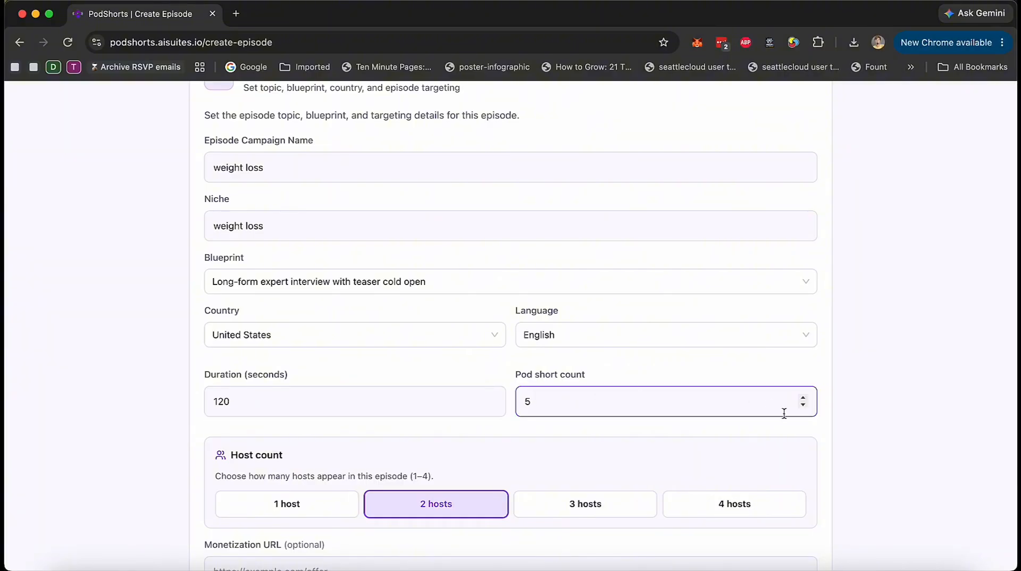
{"action": "left_click", "coordinate": [803, 405]}
{"action": "left_click", "coordinate": [803, 407]}
{"action": "left_click", "coordinate": [877, 403]}
{"action": "scroll", "coordinate": [607, 468], "scroll_direction": "down", "scroll_amount": 3}
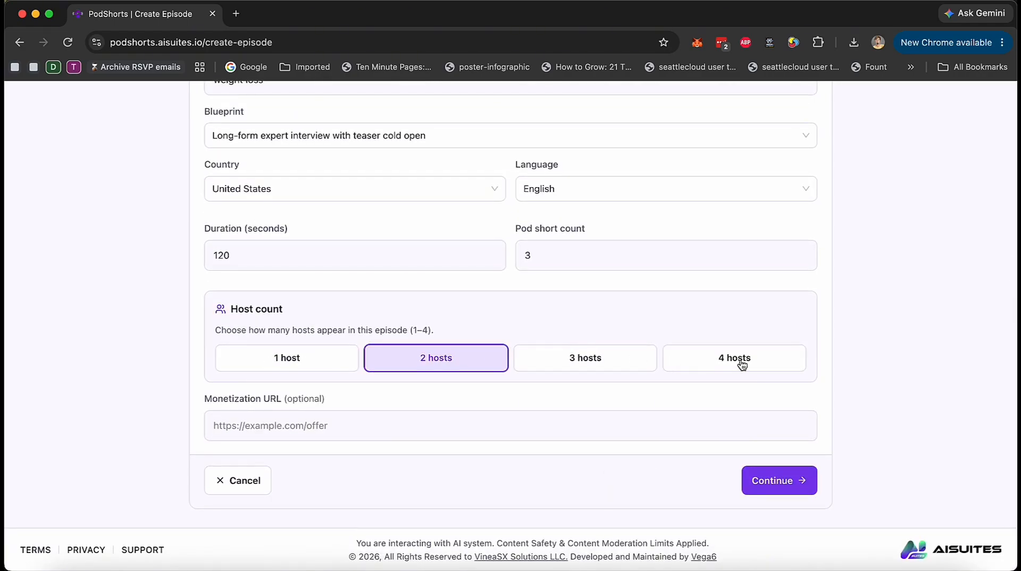
{"action": "left_click", "coordinate": [269, 419]}
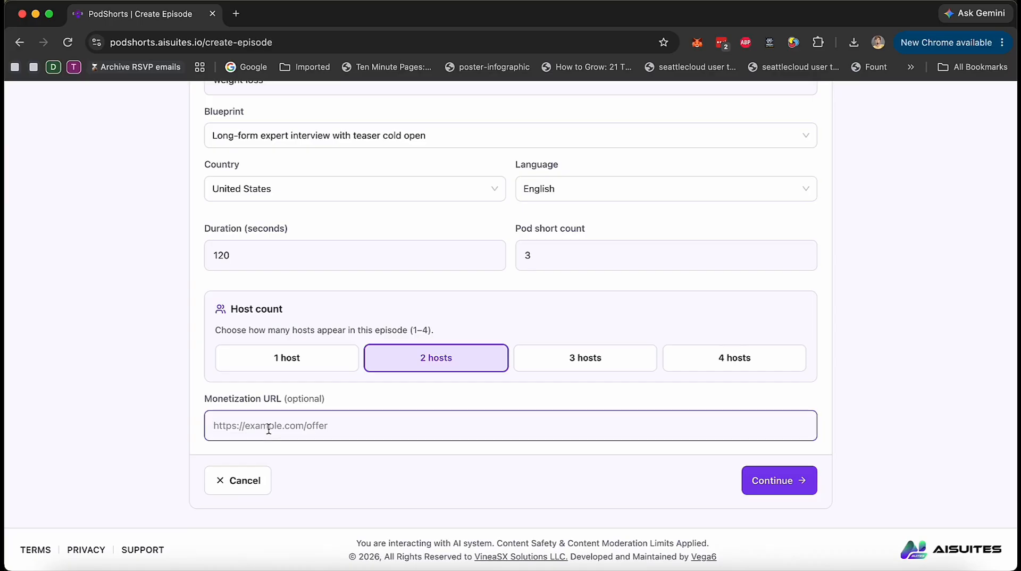
{"action": "type", "text": "https://"}
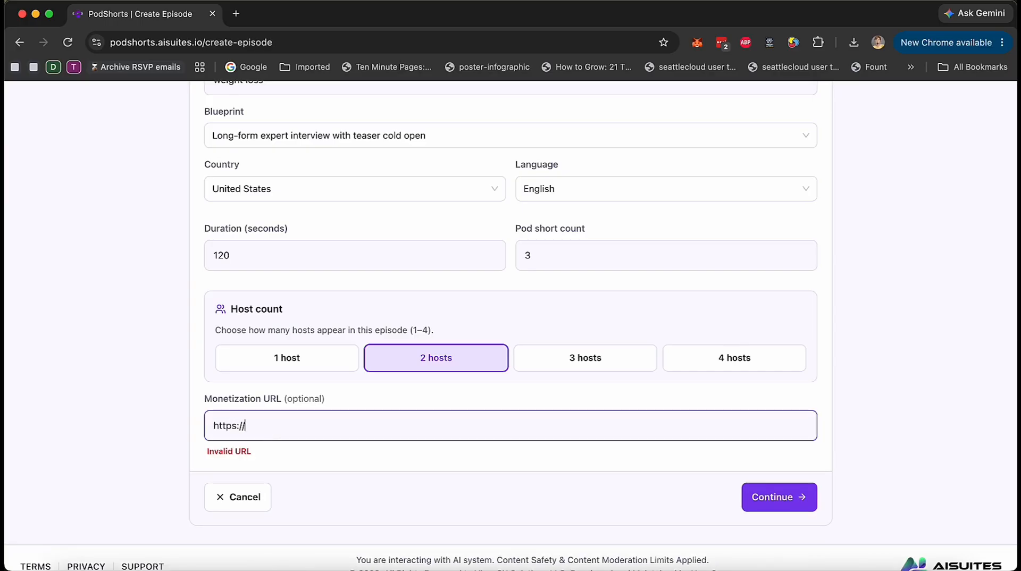
{"action": "type", "text": "mywebsite.com"}
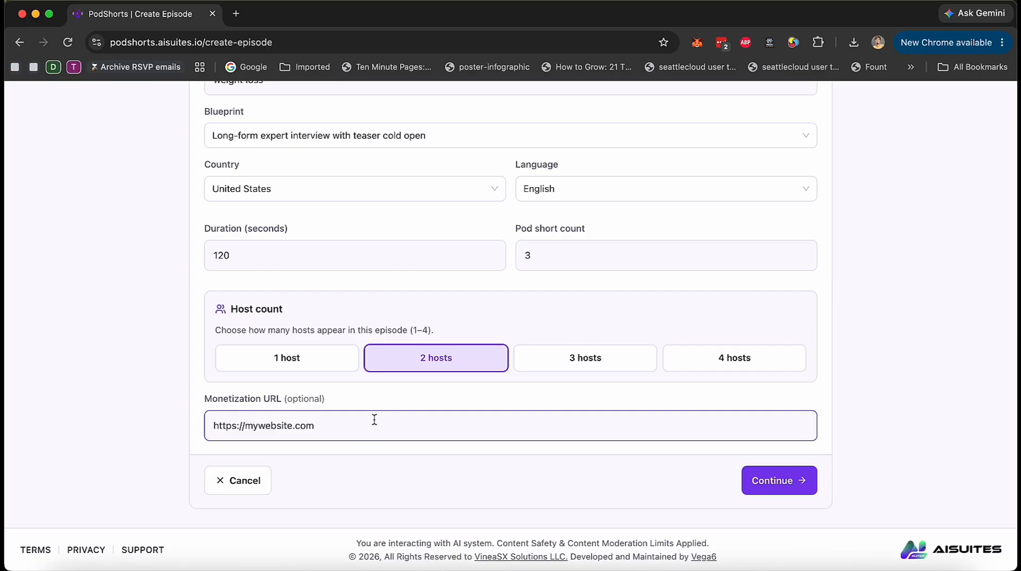
{"action": "left_click", "coordinate": [565, 477]}
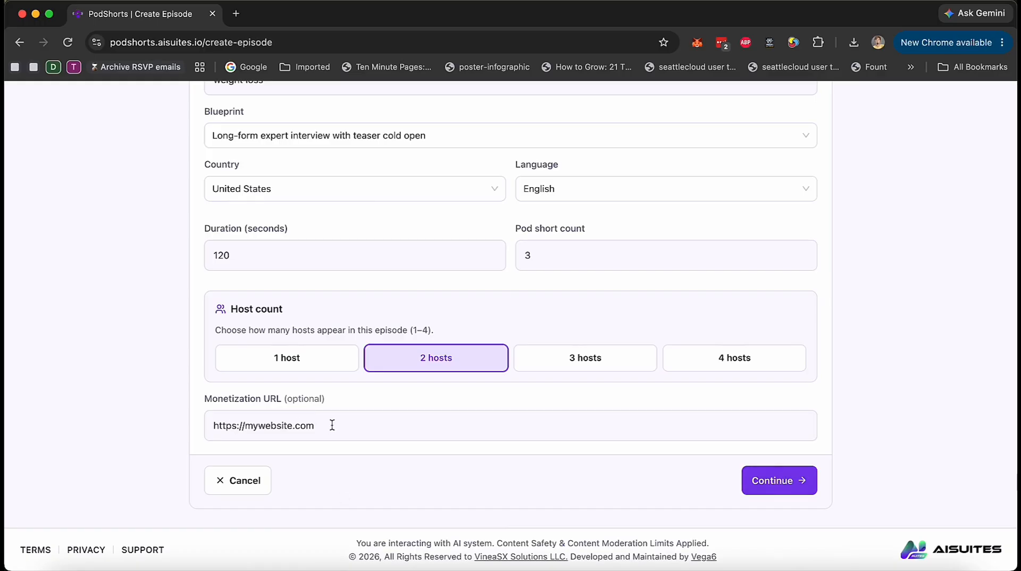
{"action": "left_click", "coordinate": [788, 479]}
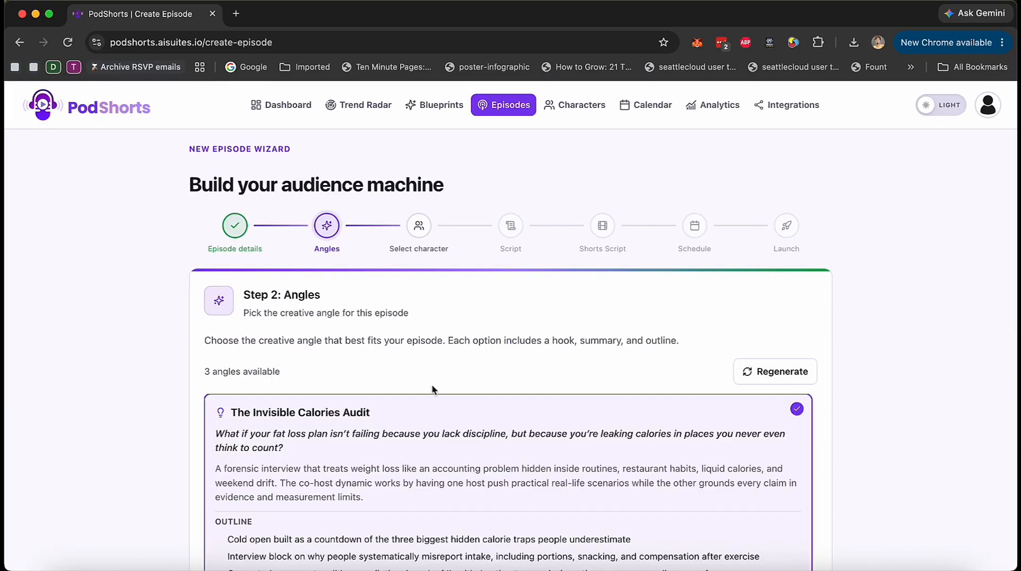
Compare the suggested creative angles and select "Why Your Body Fights Back" for the episode.
{"action": "scroll", "coordinate": [432, 384], "scroll_direction": "down", "scroll_amount": 2}
{"action": "scroll", "coordinate": [165, 384], "scroll_direction": "down", "scroll_amount": 5}
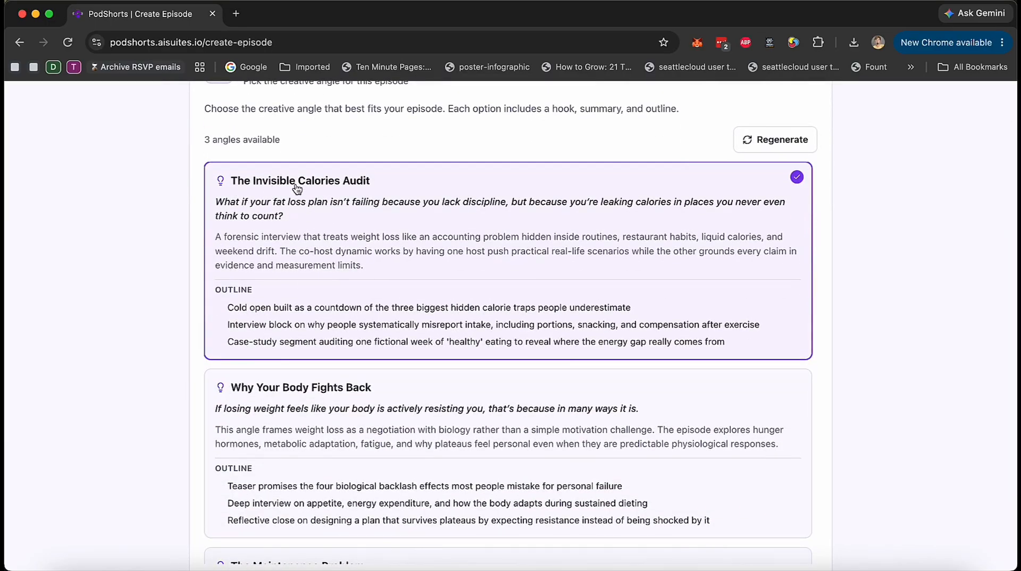
{"action": "scroll", "coordinate": [369, 267], "scroll_direction": "down", "scroll_amount": 3}
{"action": "left_click", "coordinate": [336, 301]}
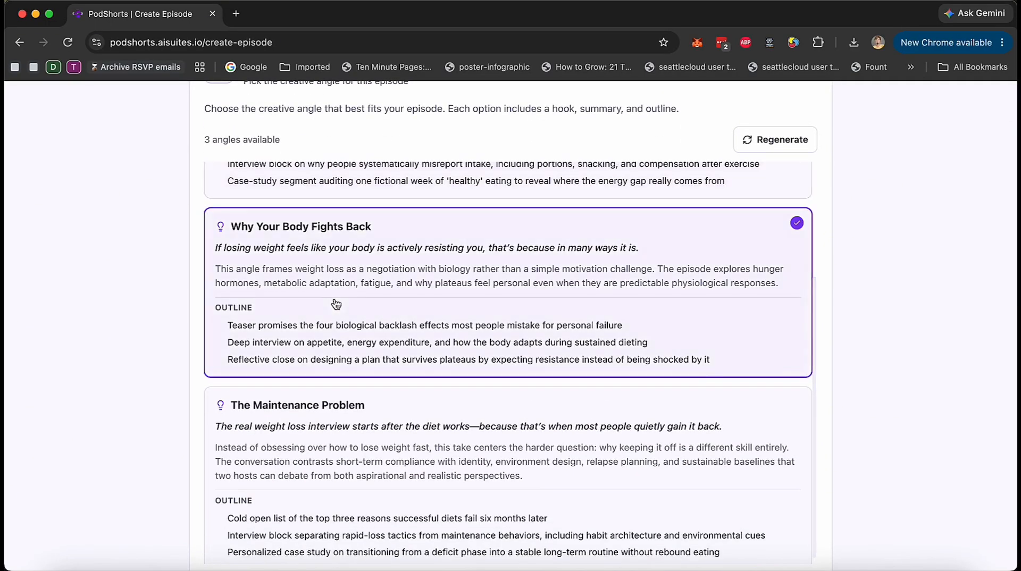
{"action": "scroll", "coordinate": [374, 266], "scroll_direction": "down", "scroll_amount": 1}
{"action": "left_click", "coordinate": [380, 404]}
{"action": "left_click", "coordinate": [401, 245]}
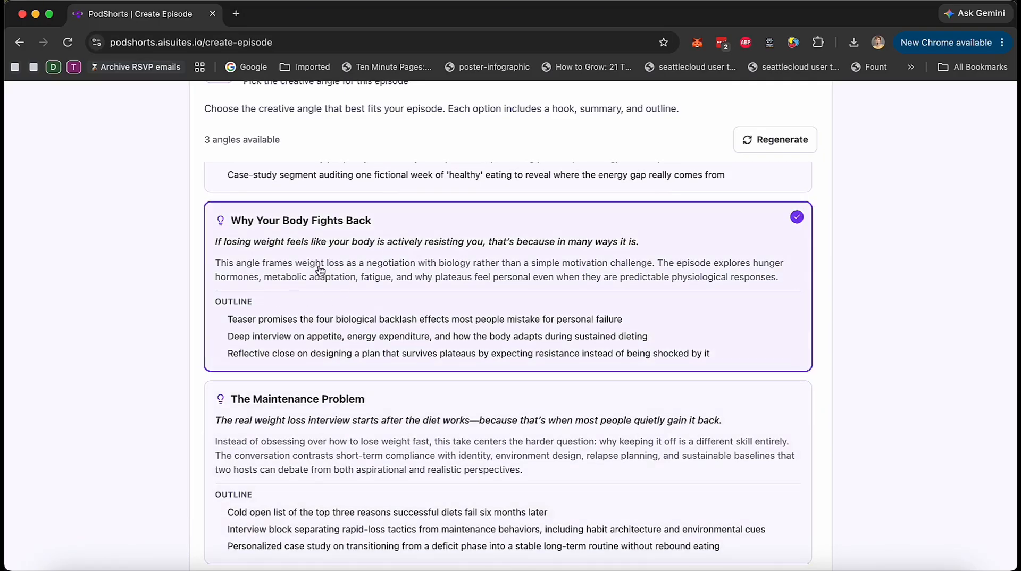
Review the full list of creative angles once more and continue to character selection with the chosen angle.
{"action": "scroll", "coordinate": [141, 294], "scroll_direction": "up", "scroll_amount": 5}
{"action": "scroll", "coordinate": [142, 295], "scroll_direction": "down", "scroll_amount": 6}
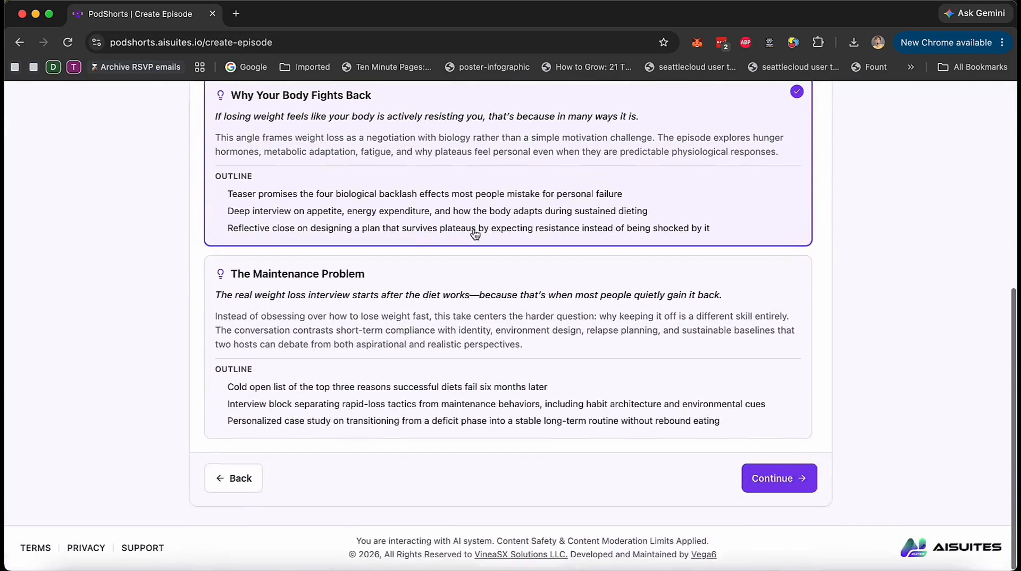
{"action": "scroll", "coordinate": [868, 385], "scroll_direction": "up", "scroll_amount": 5}
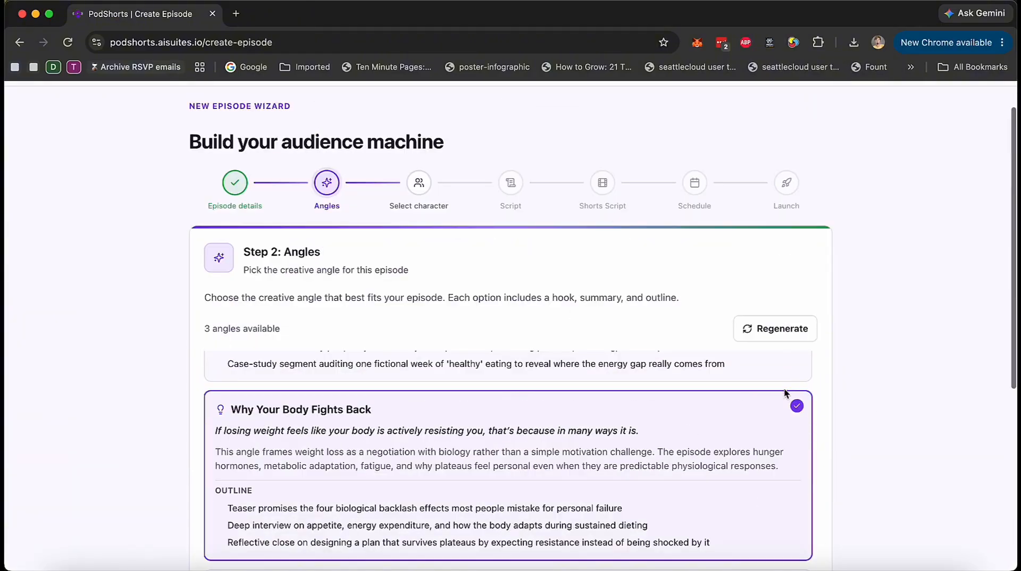
{"action": "scroll", "coordinate": [745, 412], "scroll_direction": "up", "scroll_amount": 3}
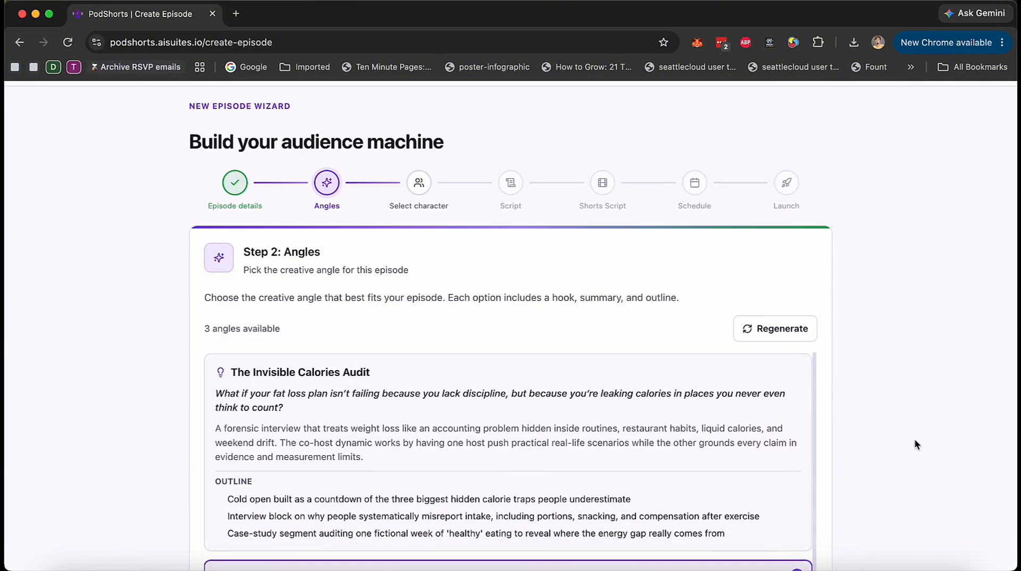
{"action": "scroll", "coordinate": [898, 343], "scroll_direction": "down", "scroll_amount": 5}
{"action": "scroll", "coordinate": [718, 394], "scroll_direction": "down", "scroll_amount": 2}
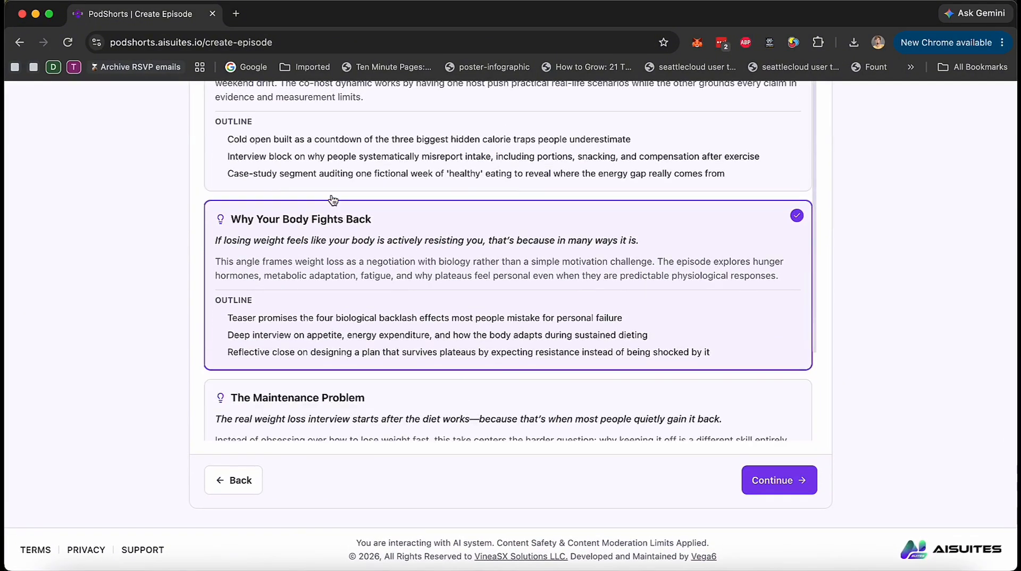
{"action": "scroll", "coordinate": [68, 282], "scroll_direction": "up", "scroll_amount": 6}
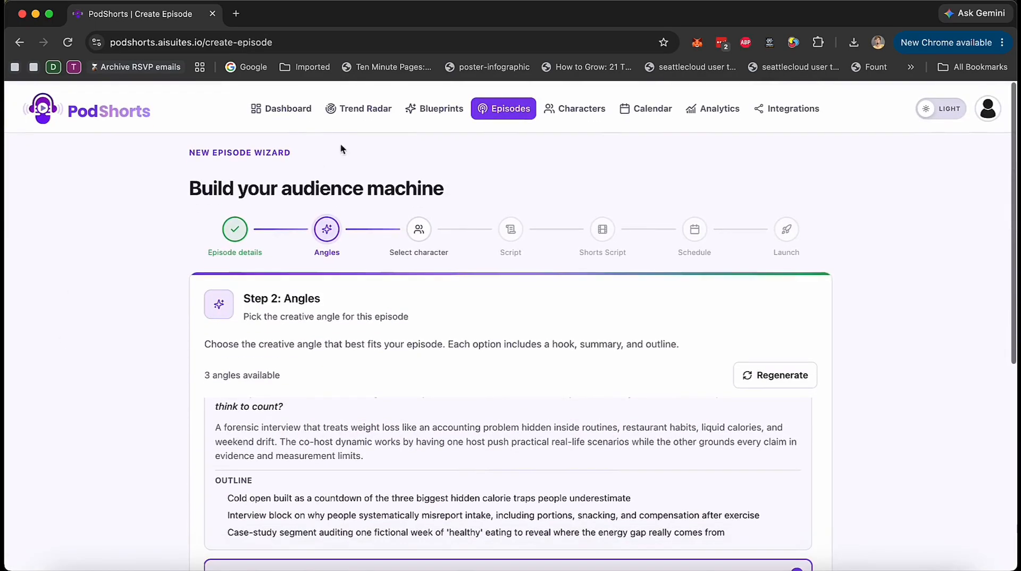
{"action": "scroll", "coordinate": [763, 330], "scroll_direction": "down", "scroll_amount": 6}
{"action": "left_click", "coordinate": [786, 493]}
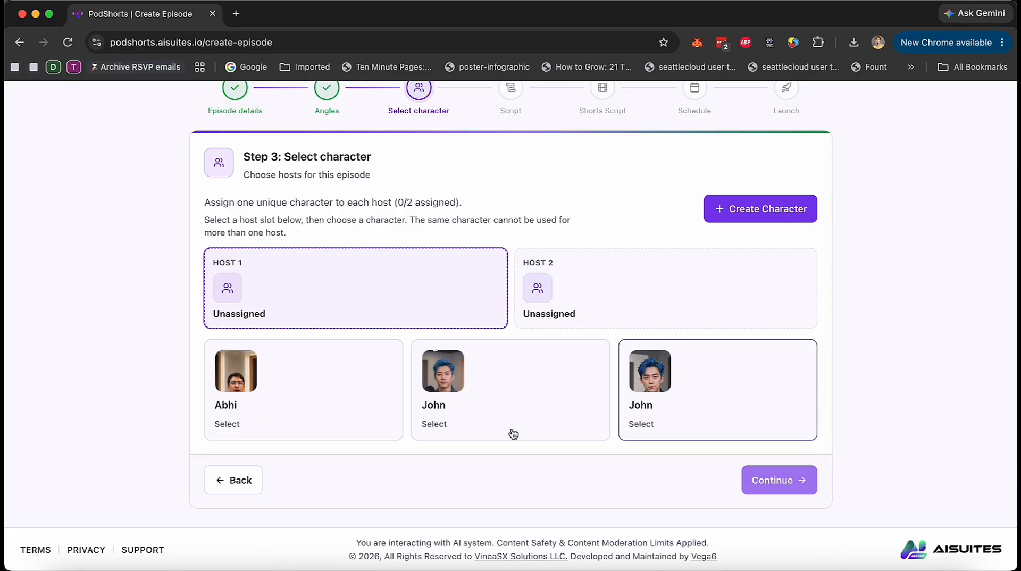
Assign the second listed character to the Host 1 slot.
{"action": "scroll", "coordinate": [617, 404], "scroll_direction": "up", "scroll_amount": 3}
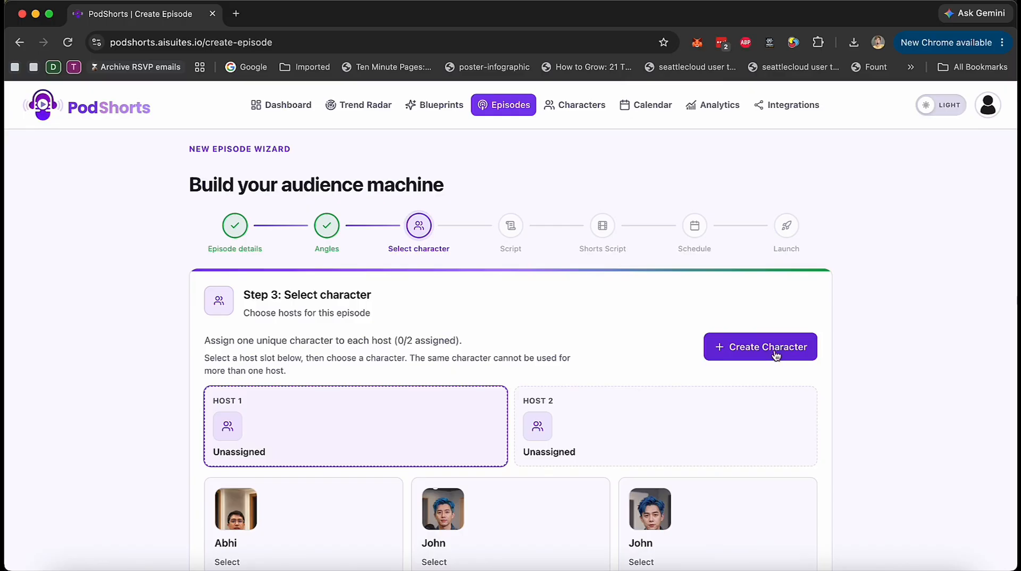
{"action": "left_click_drag", "start_coordinate": [583, 105], "coordinate": [669, 305]}
{"action": "scroll", "coordinate": [669, 305], "scroll_direction": "down", "scroll_amount": 3}
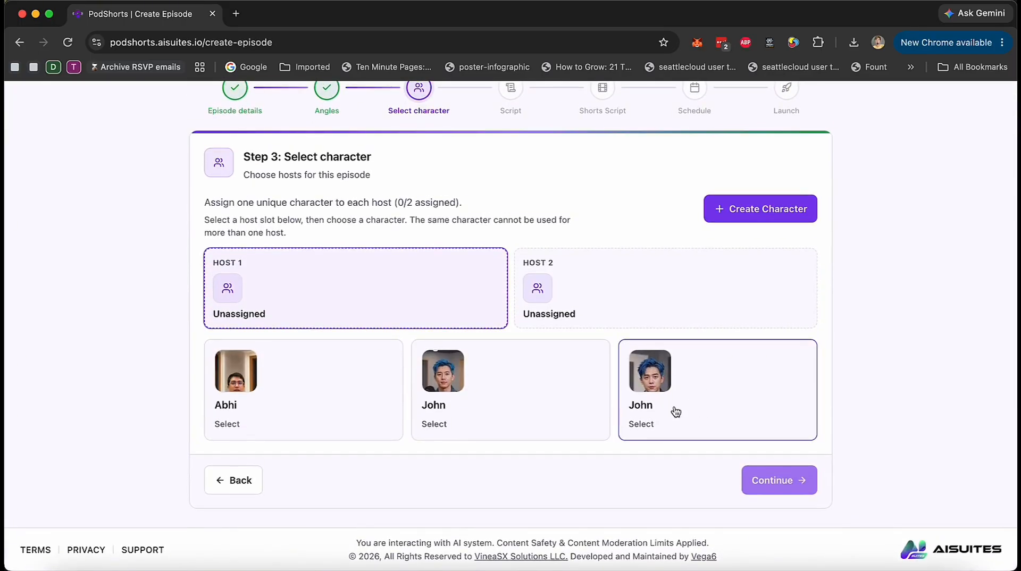
{"action": "left_click", "coordinate": [558, 388]}
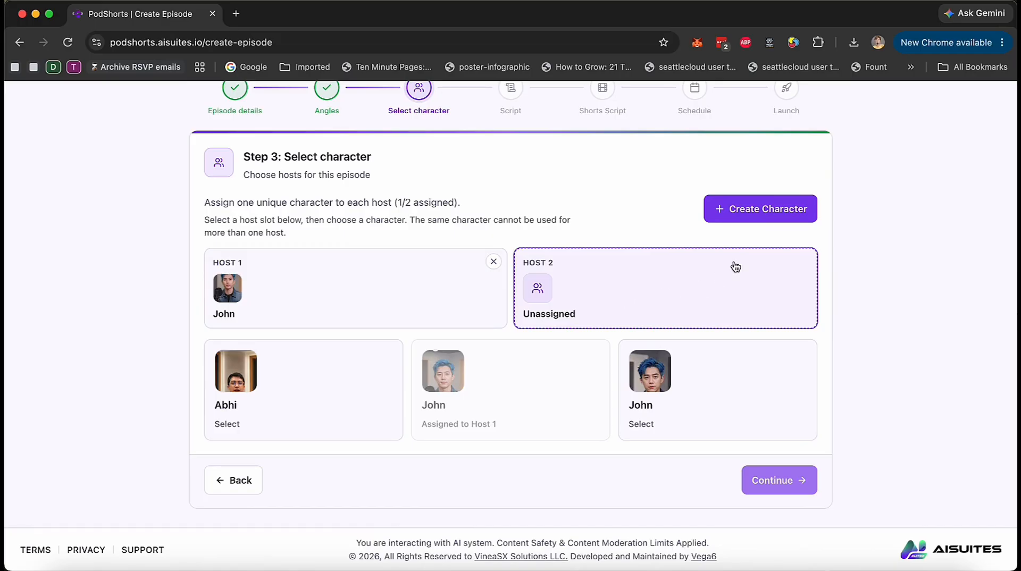
Check the character creation options and open the form for generating a new AI character.
{"action": "left_click", "coordinate": [772, 212]}
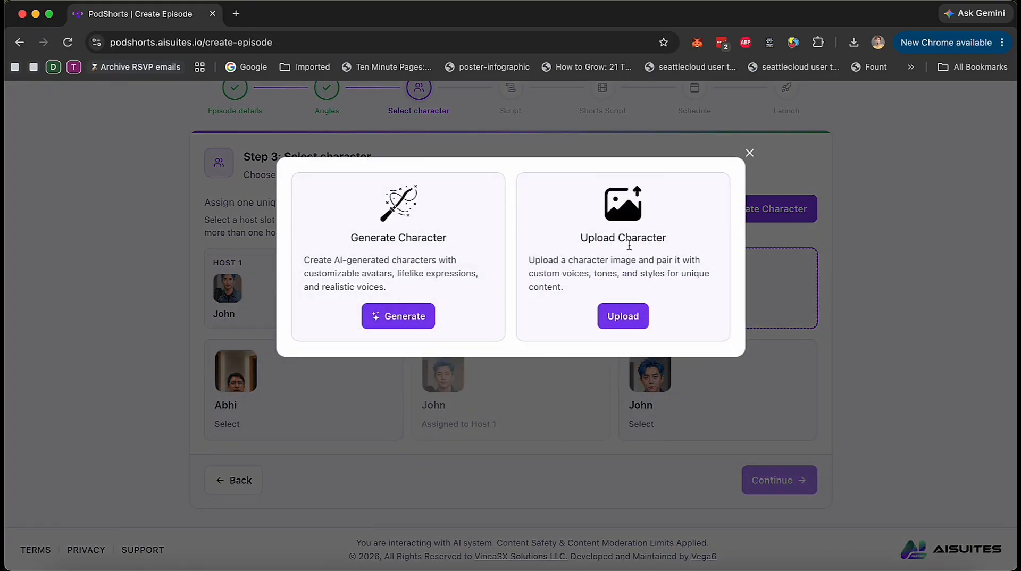
{"action": "left_click", "coordinate": [750, 154]}
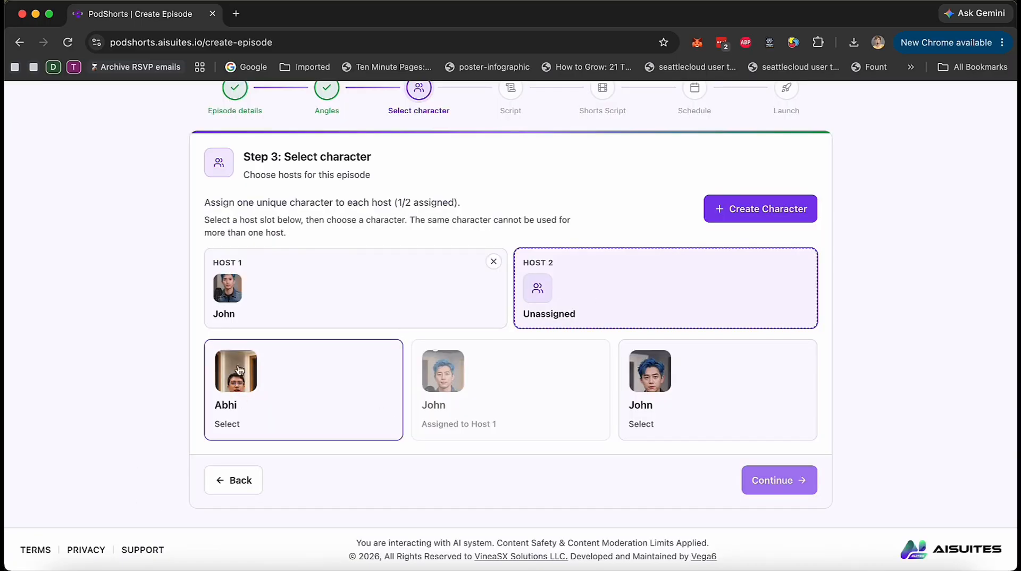
{"action": "left_click", "coordinate": [766, 199]}
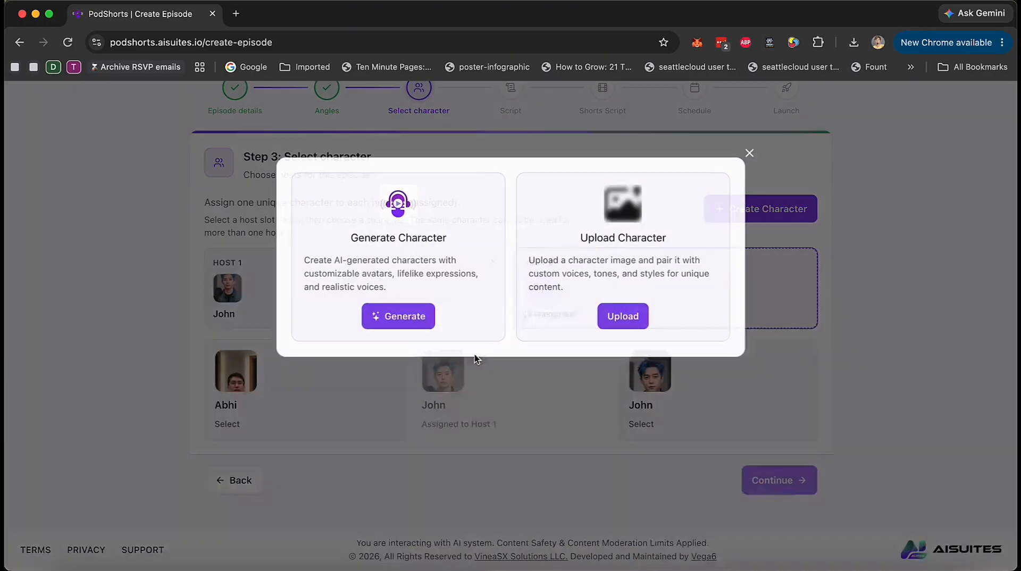
{"action": "left_click", "coordinate": [400, 319]}
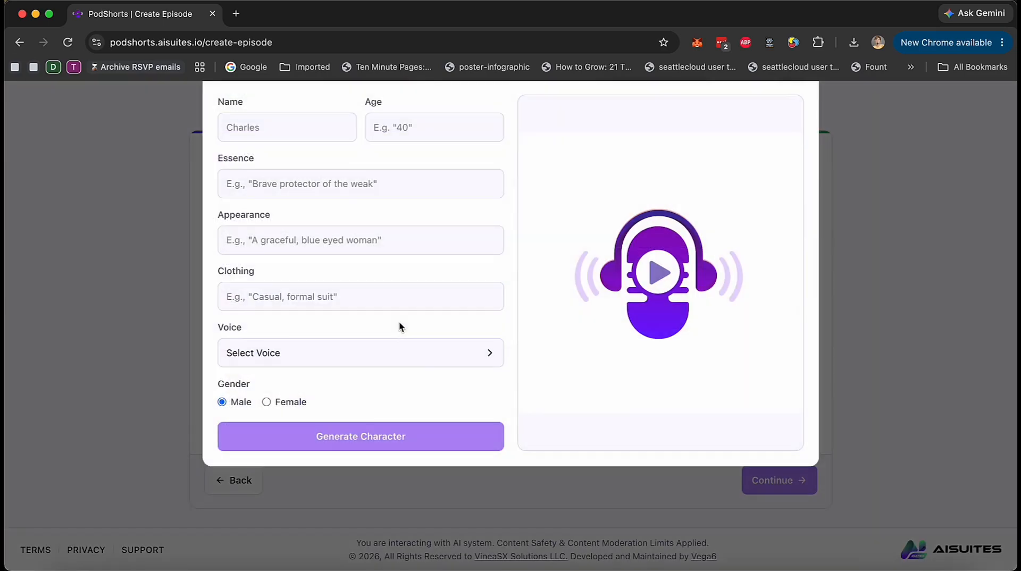
Enter the new character's name, age 25, essence "young scientist and doctor", appearance "smart looking eye glasses wearing man from US" and clothing "formal".
{"action": "left_click", "coordinate": [306, 167]}
{"action": "type", "text": "Max"}
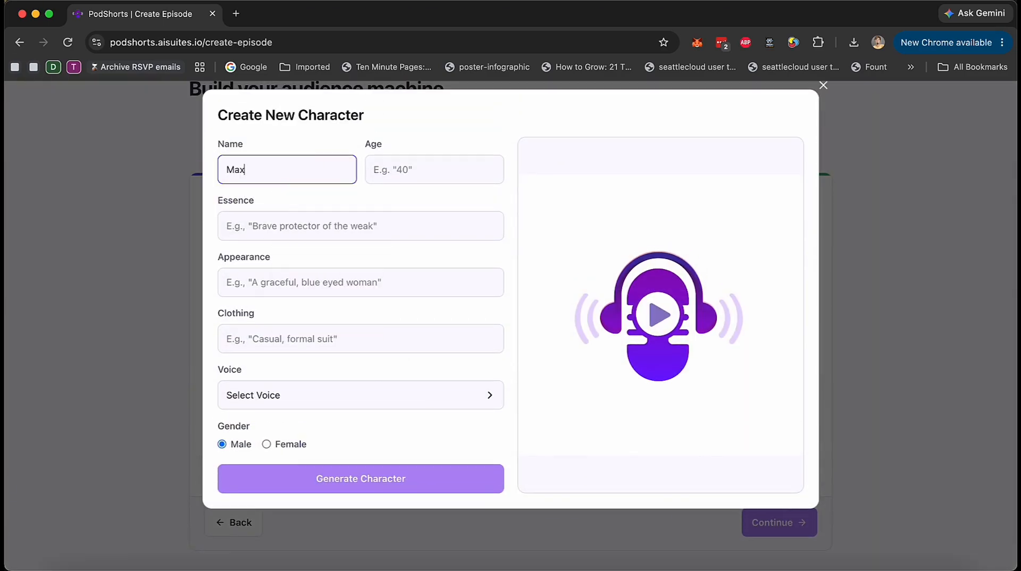
{"action": "key", "text": "Tab"}
{"action": "type", "text": "25"}
{"action": "key", "text": "Tab"}
{"action": "type", "text": "young scientist and doctor"}
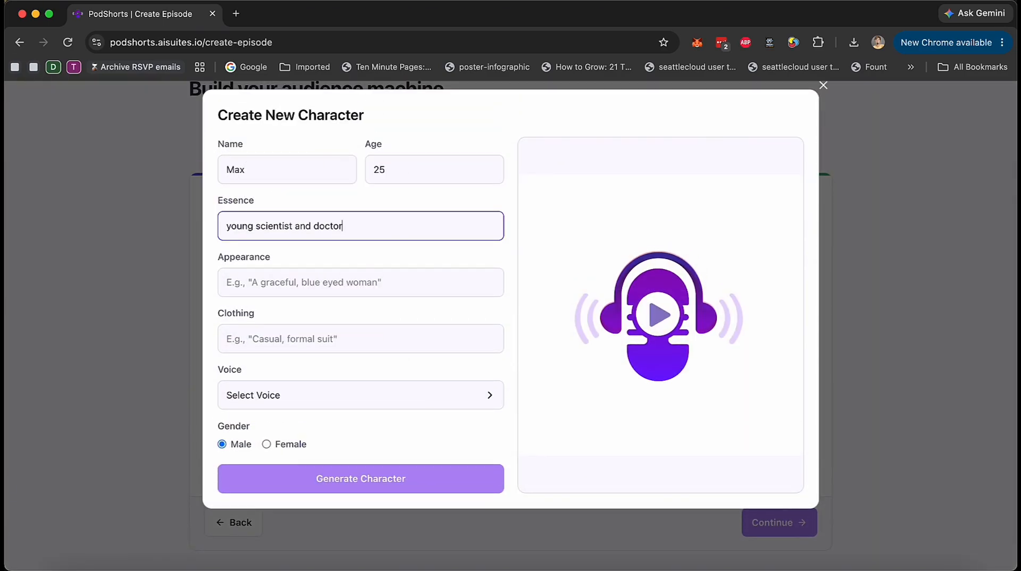
{"action": "left_click", "coordinate": [417, 282]}
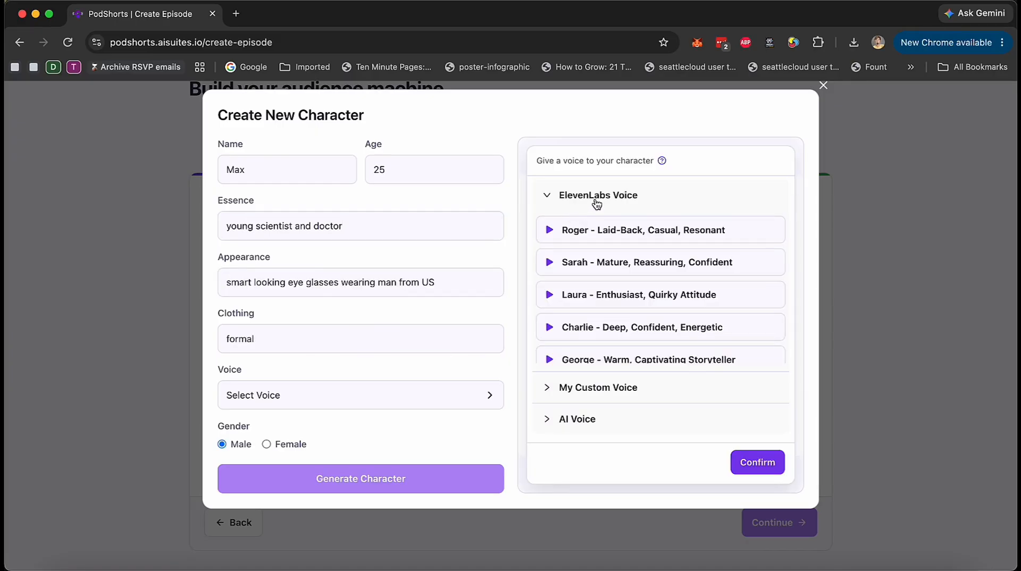
Check the available voice sources, give the character the English AI voice Noah, and generate the character.
{"action": "left_click", "coordinate": [597, 205]}
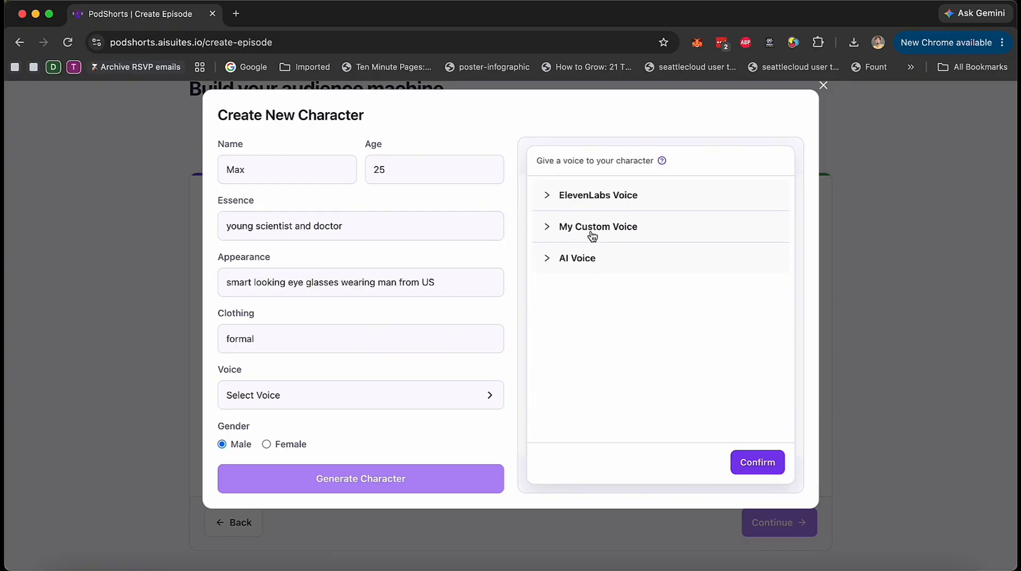
{"action": "left_click", "coordinate": [595, 228]}
{"action": "scroll", "coordinate": [620, 313], "scroll_direction": "down", "scroll_amount": 3}
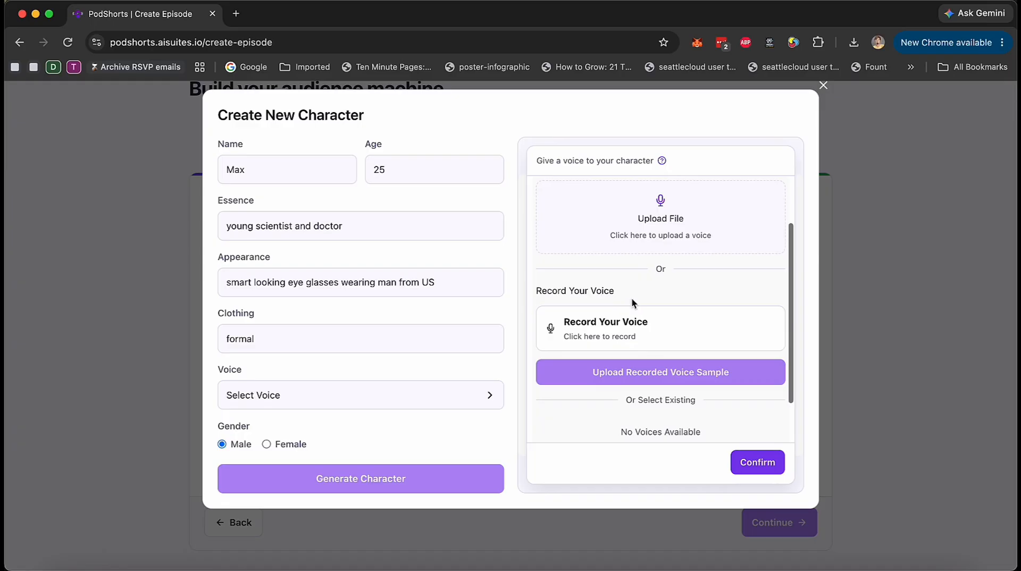
{"action": "scroll", "coordinate": [616, 323], "scroll_direction": "up", "scroll_amount": 3}
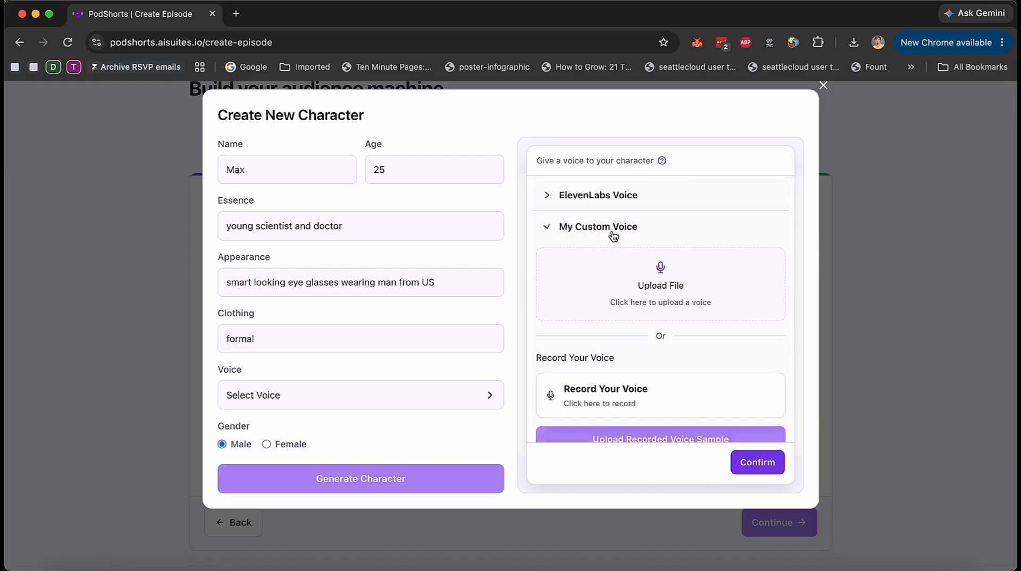
{"action": "left_click", "coordinate": [550, 229]}
{"action": "left_click", "coordinate": [578, 260]}
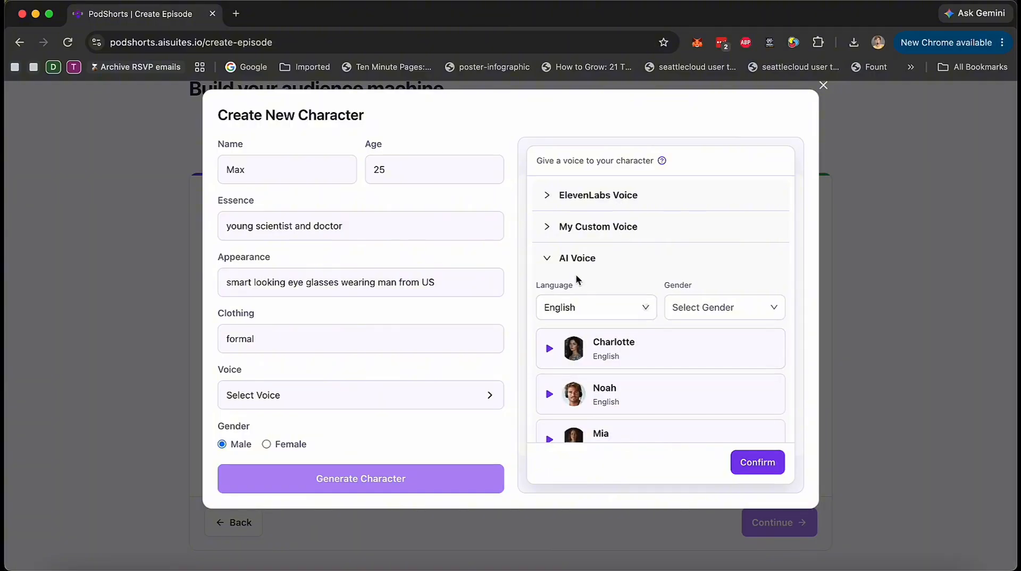
{"action": "left_click", "coordinate": [582, 260]}
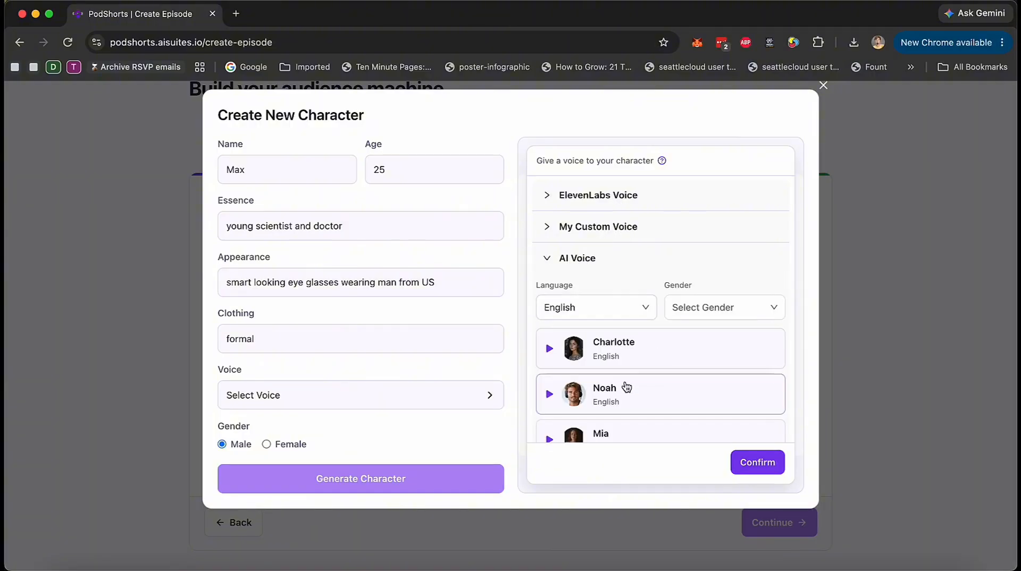
{"action": "left_click", "coordinate": [633, 402]}
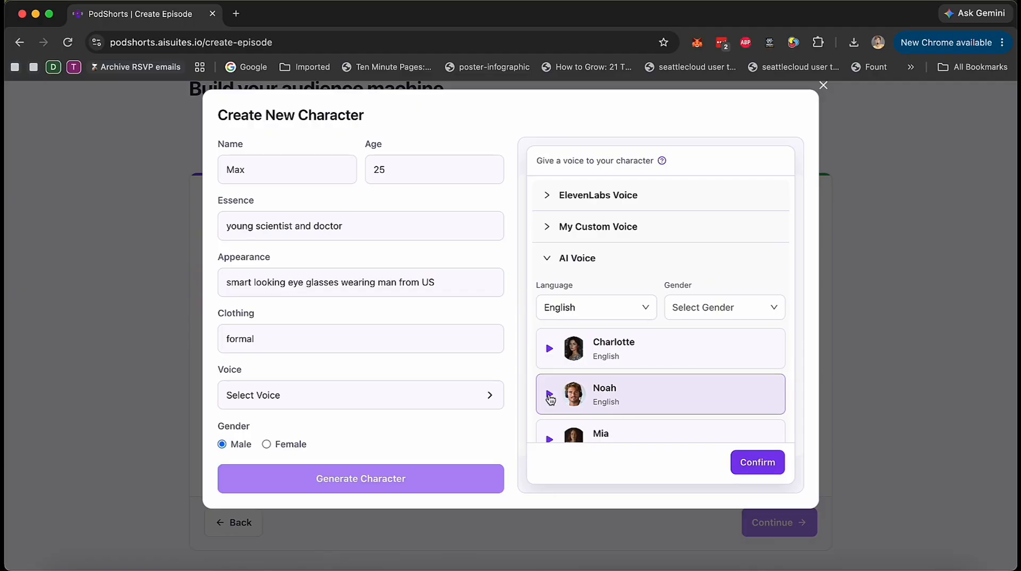
{"action": "left_click", "coordinate": [757, 462]}
{"action": "scroll", "coordinate": [345, 437], "scroll_direction": "down", "scroll_amount": 2}
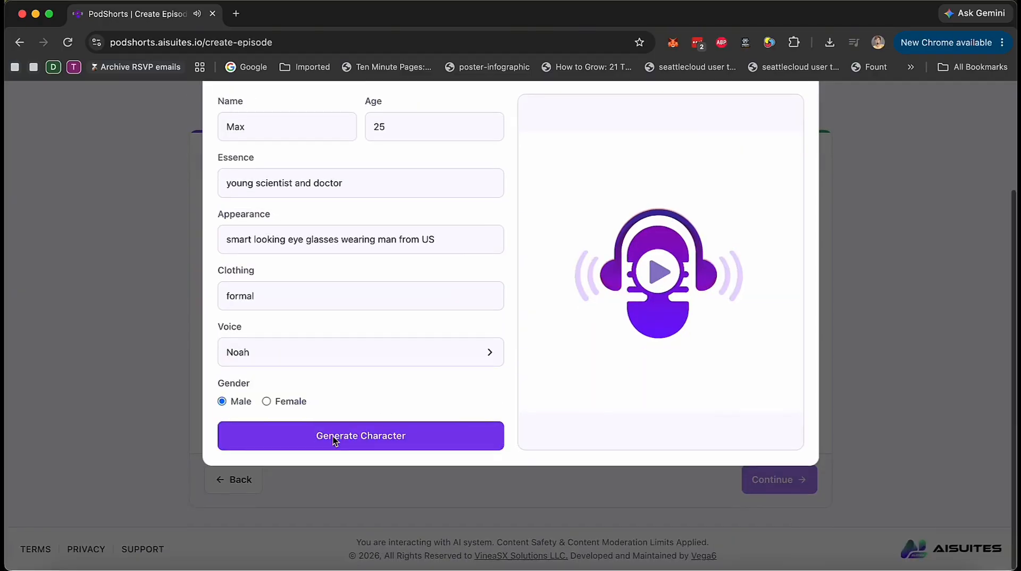
{"action": "left_click", "coordinate": [362, 434]}
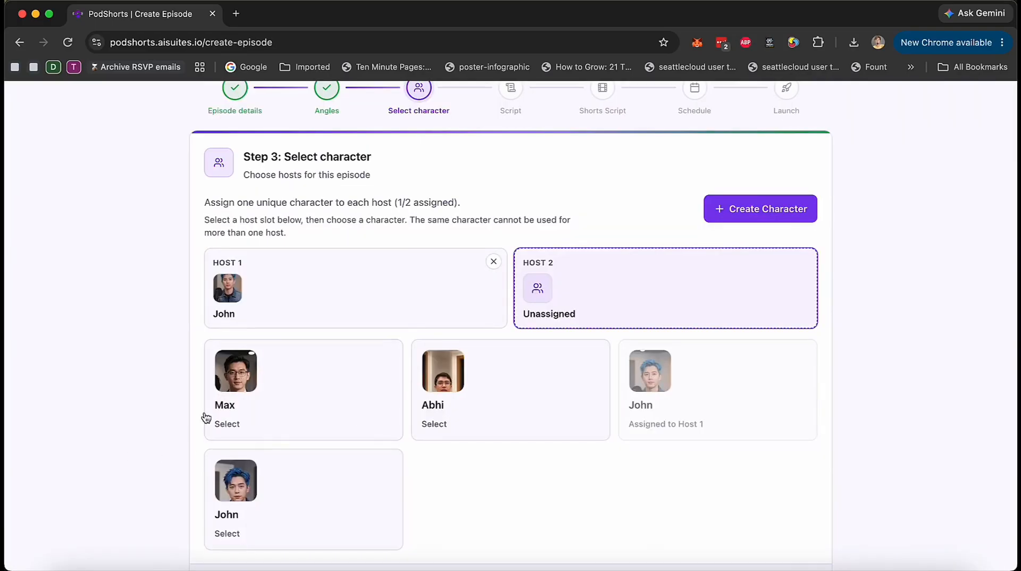
Assign the newly generated character to the Host 2 slot and continue to the script stage.
{"action": "left_click", "coordinate": [301, 387]}
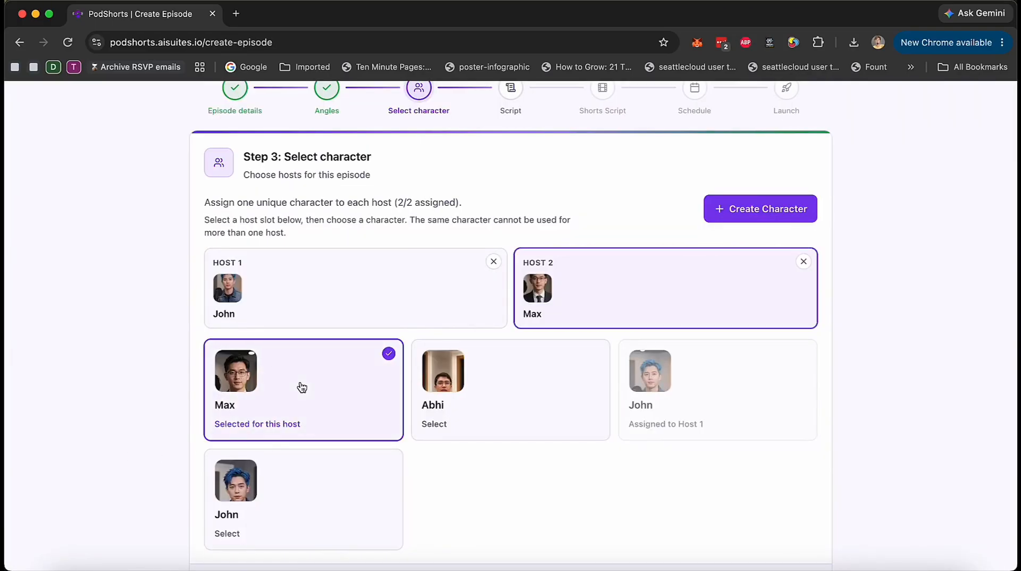
{"action": "scroll", "coordinate": [678, 298], "scroll_direction": "down", "scroll_amount": 2}
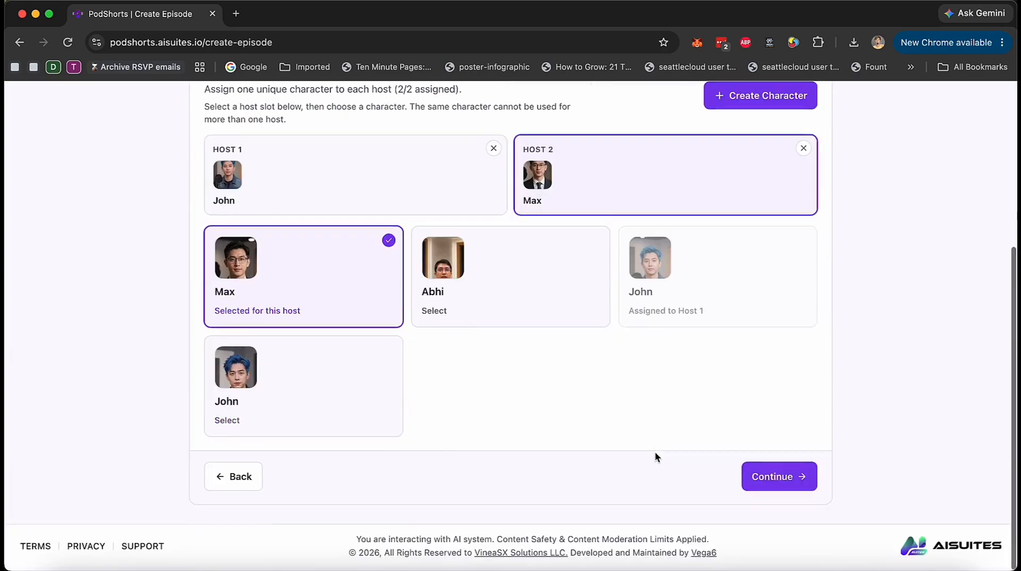
{"action": "left_click", "coordinate": [779, 477]}
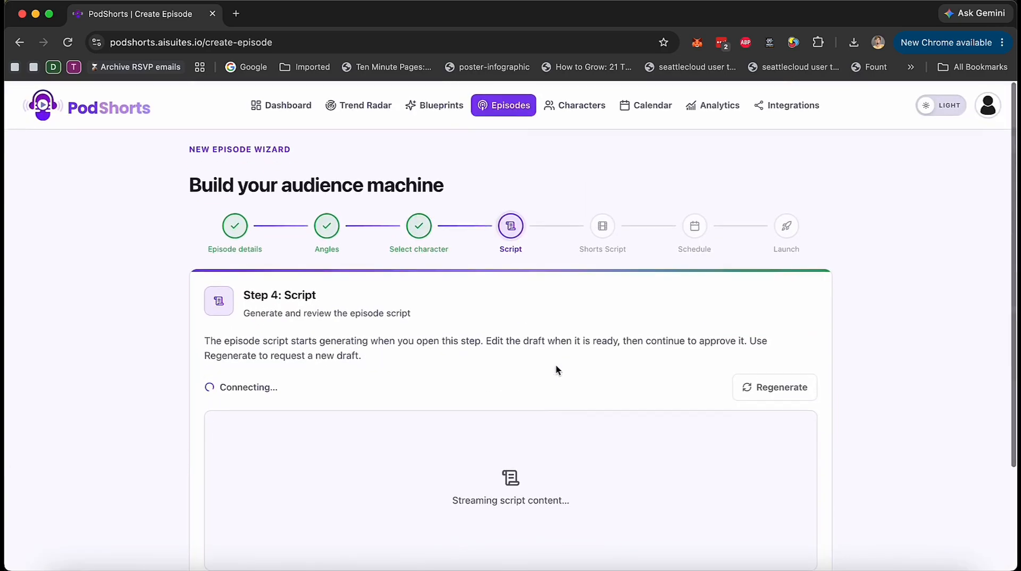
Review the generated episode script from the hook through the interview blocks to its end, and approve it by continuing to the shorts scripts.
{"action": "scroll", "coordinate": [557, 369], "scroll_direction": "down", "scroll_amount": 3}
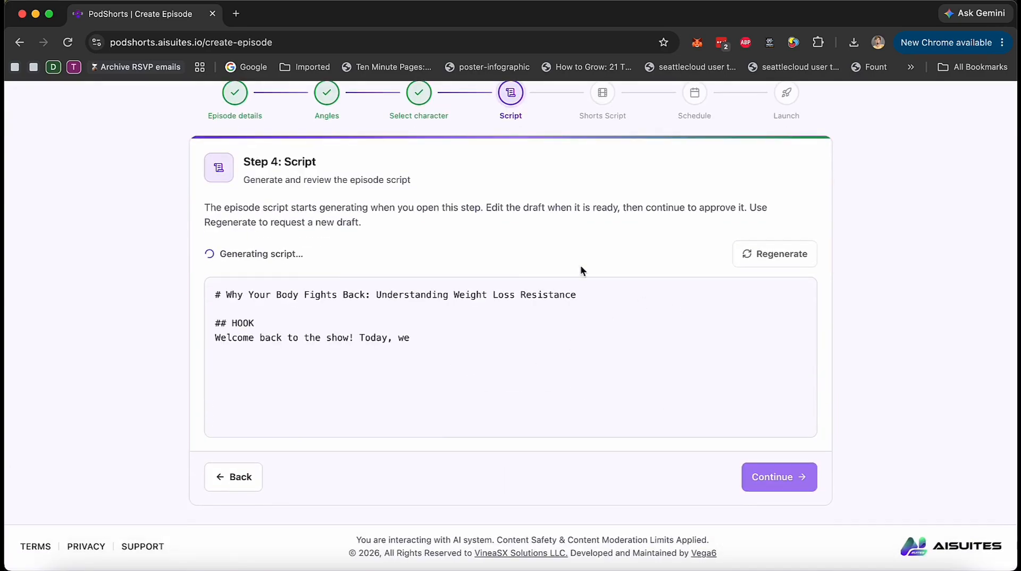
{"action": "scroll", "coordinate": [366, 332], "scroll_direction": "down", "scroll_amount": 2}
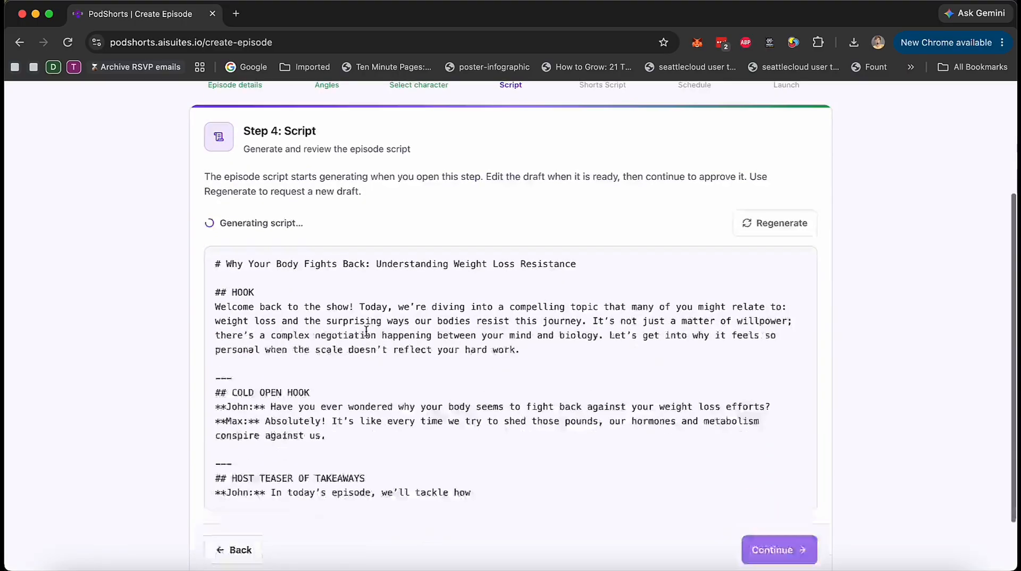
{"action": "scroll", "coordinate": [366, 332], "scroll_direction": "down", "scroll_amount": 3}
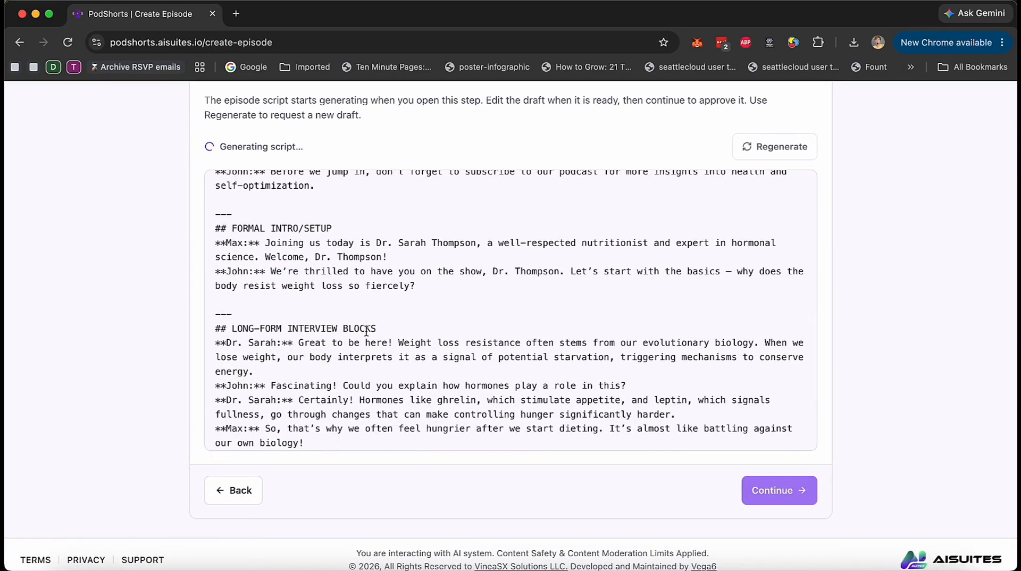
{"action": "scroll", "coordinate": [366, 332], "scroll_direction": "down", "scroll_amount": 5}
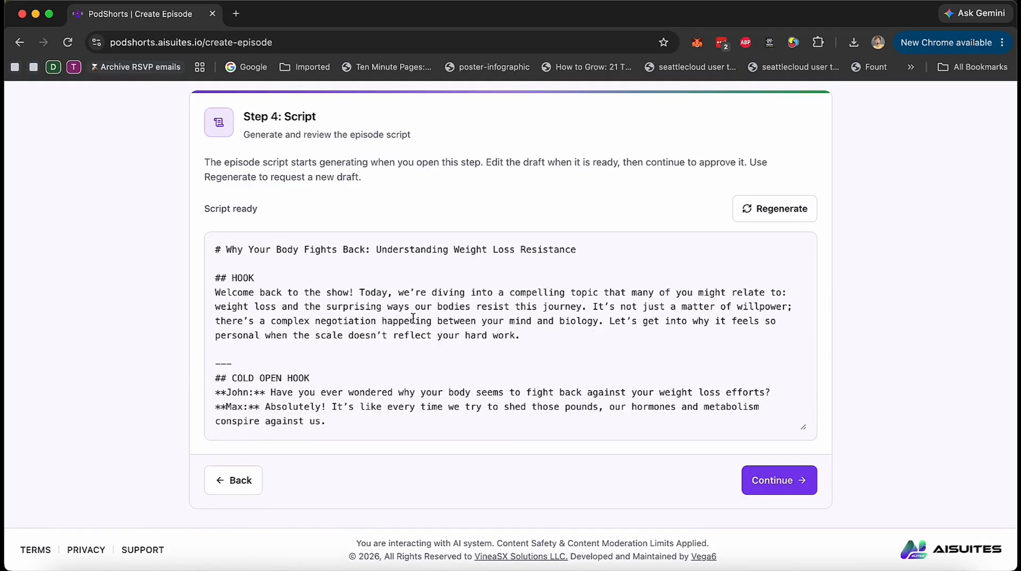
{"action": "scroll", "coordinate": [412, 318], "scroll_direction": "down", "scroll_amount": 20}
{"action": "scroll", "coordinate": [413, 318], "scroll_direction": "up", "scroll_amount": 15}
{"action": "scroll", "coordinate": [413, 318], "scroll_direction": "up", "scroll_amount": 5}
{"action": "left_click", "coordinate": [366, 307]}
{"action": "left_click", "coordinate": [787, 481]}
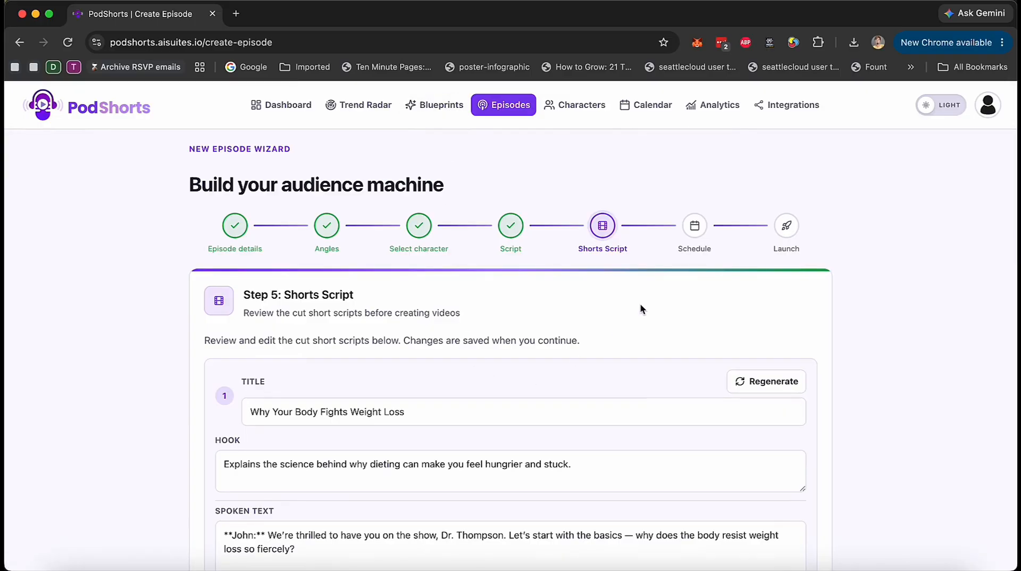
Review the title, hook and spoken text of each short script and continue to scheduling without edits.
{"action": "scroll", "coordinate": [640, 310], "scroll_direction": "down", "scroll_amount": 2}
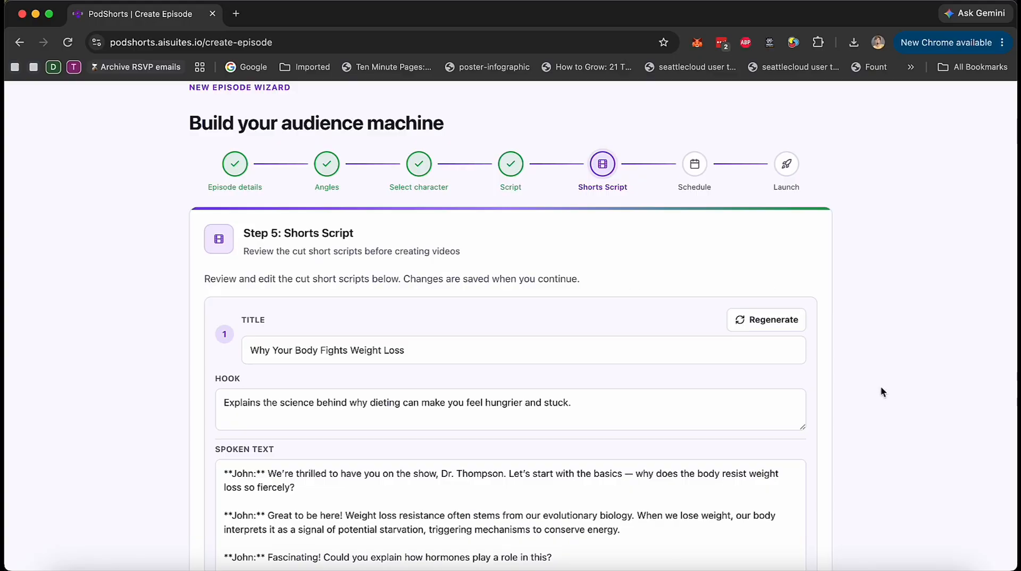
{"action": "scroll", "coordinate": [865, 418], "scroll_direction": "down", "scroll_amount": 15}
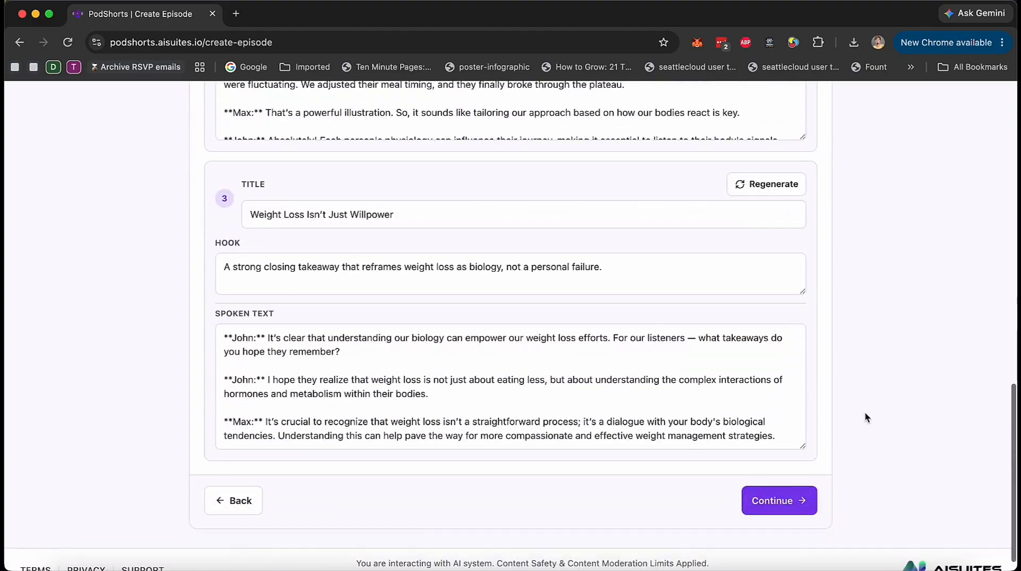
{"action": "scroll", "coordinate": [865, 331], "scroll_direction": "up", "scroll_amount": 15}
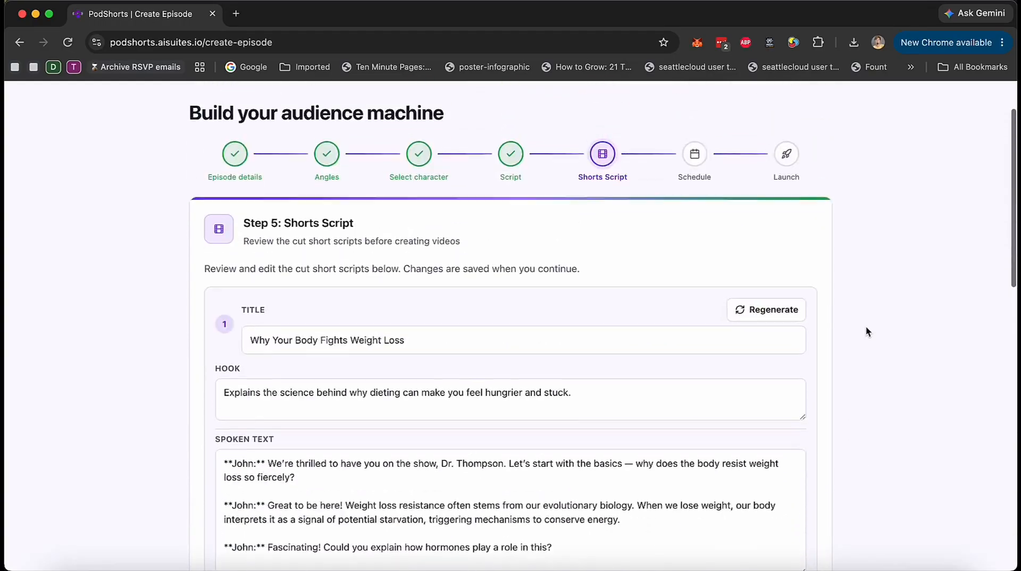
{"action": "scroll", "coordinate": [866, 332], "scroll_direction": "up", "scroll_amount": 3}
{"action": "scroll", "coordinate": [532, 308], "scroll_direction": "down", "scroll_amount": 4}
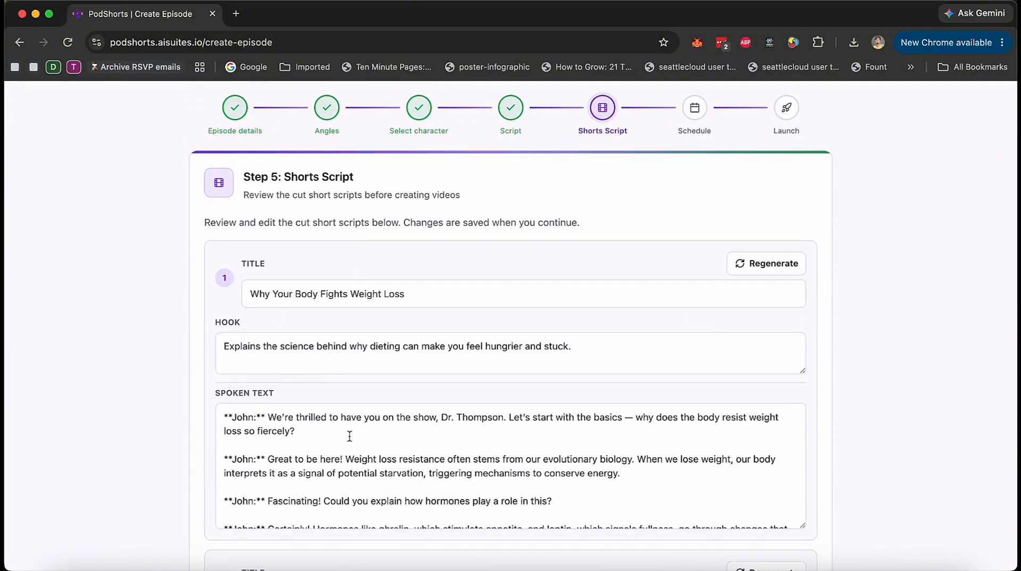
{"action": "scroll", "coordinate": [140, 457], "scroll_direction": "down", "scroll_amount": 3}
{"action": "scroll", "coordinate": [394, 267], "scroll_direction": "down", "scroll_amount": 10}
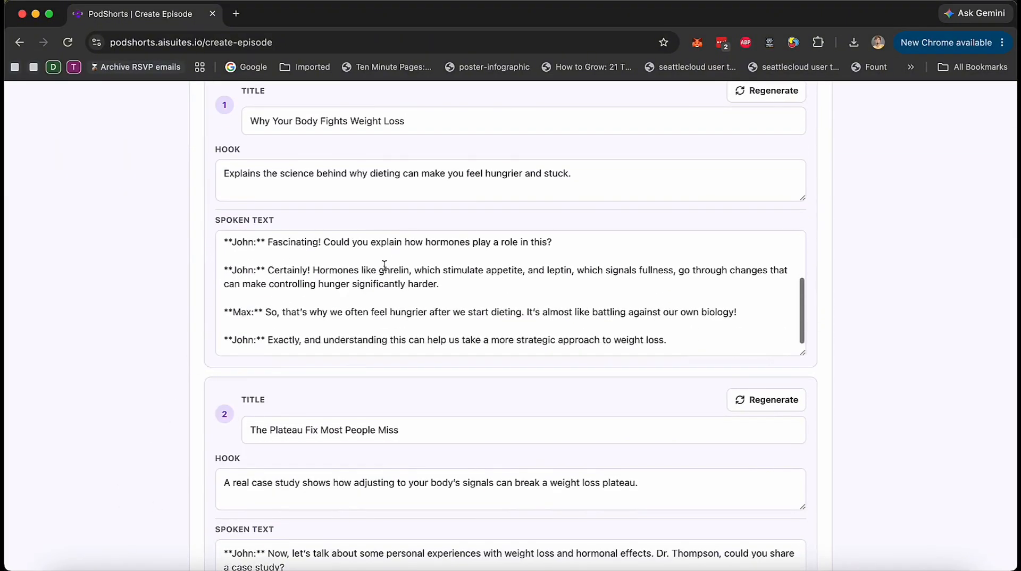
{"action": "scroll", "coordinate": [384, 269], "scroll_direction": "down", "scroll_amount": 3}
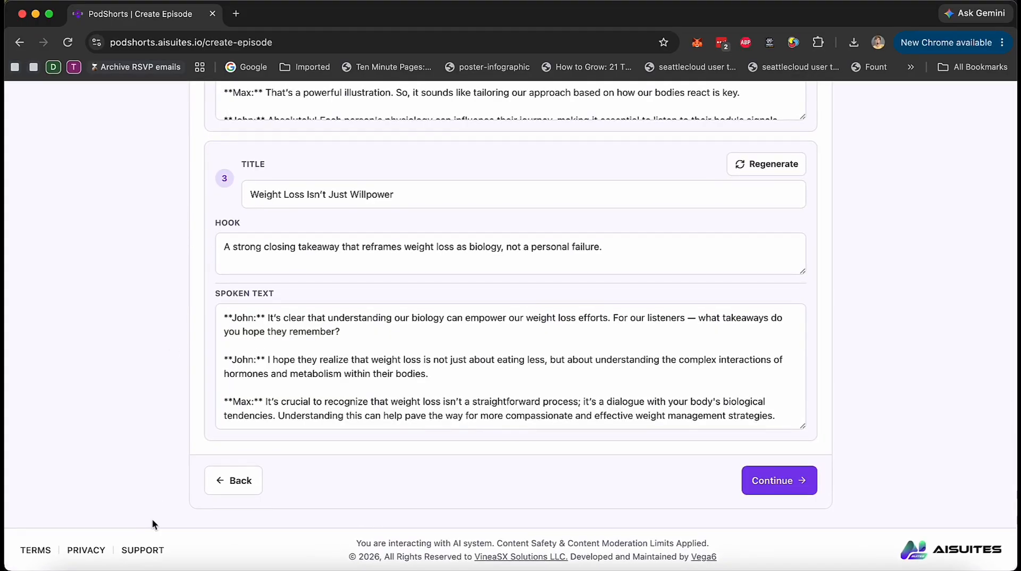
{"action": "scroll", "coordinate": [152, 525], "scroll_direction": "up", "scroll_amount": 15}
{"action": "scroll", "coordinate": [187, 241], "scroll_direction": "down", "scroll_amount": 10}
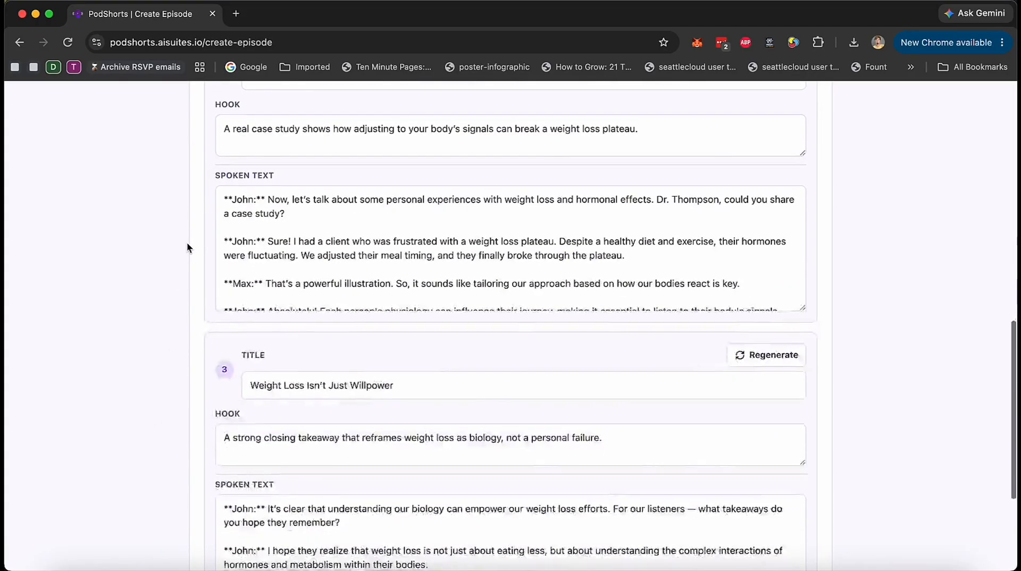
{"action": "left_click", "coordinate": [766, 479]}
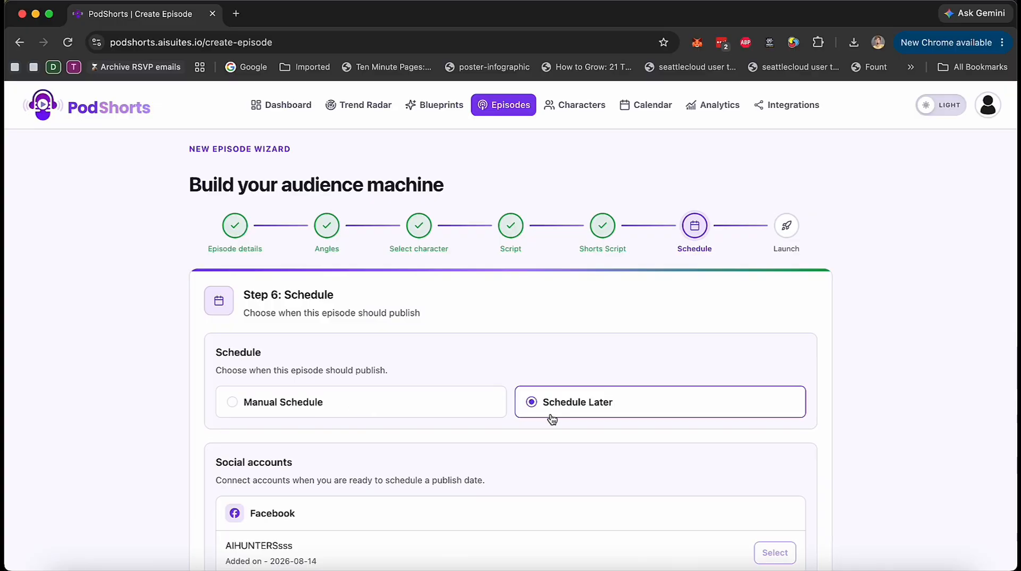
Try the Manual Schedule option and examine its schedule date, post frequency and social account choices.
{"action": "scroll", "coordinate": [552, 419], "scroll_direction": "down", "scroll_amount": 7}
{"action": "scroll", "coordinate": [565, 317], "scroll_direction": "up", "scroll_amount": 6}
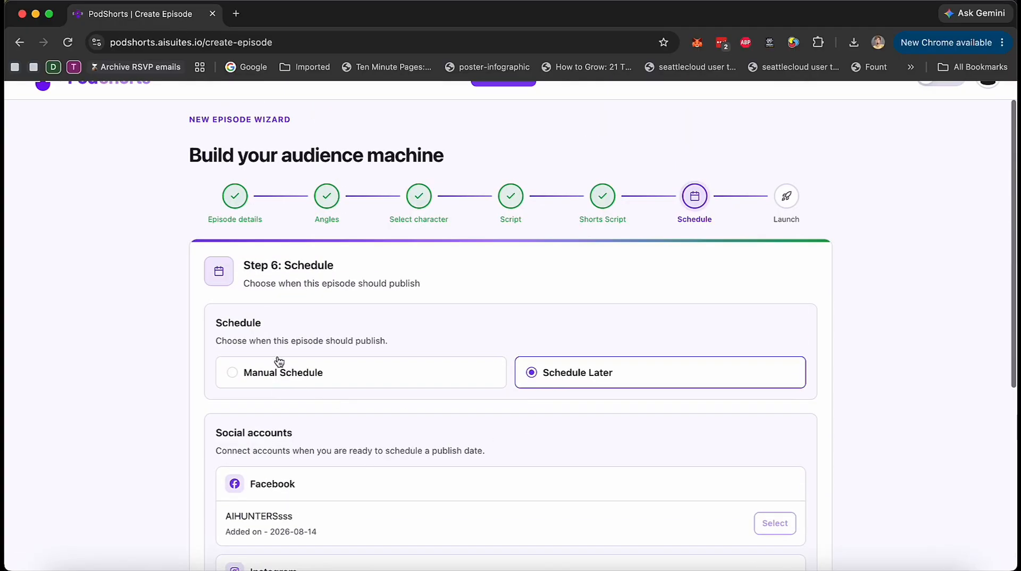
{"action": "left_click", "coordinate": [280, 366]}
{"action": "scroll", "coordinate": [359, 287], "scroll_direction": "down", "scroll_amount": 3}
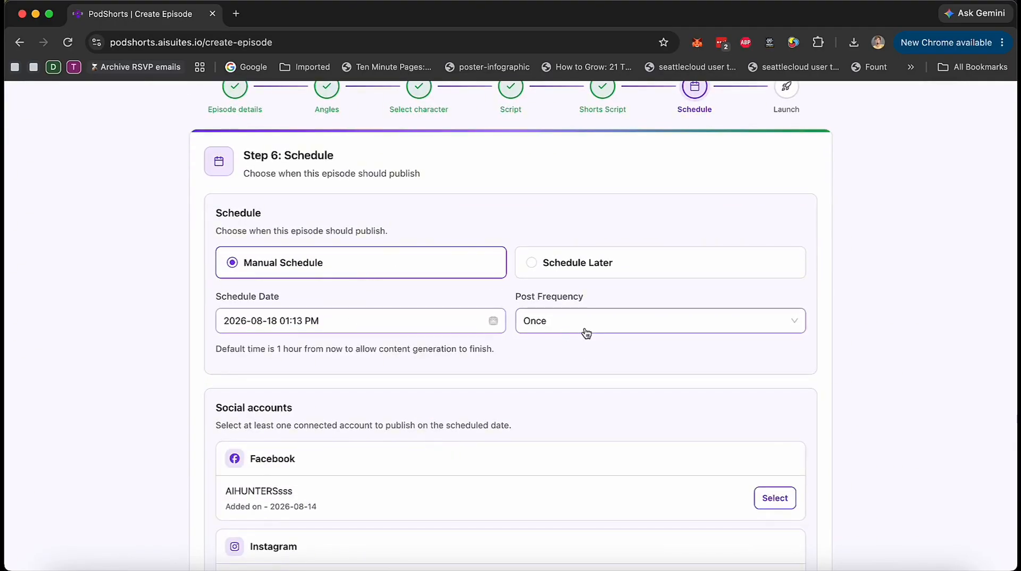
{"action": "scroll", "coordinate": [526, 445], "scroll_direction": "down", "scroll_amount": 5}
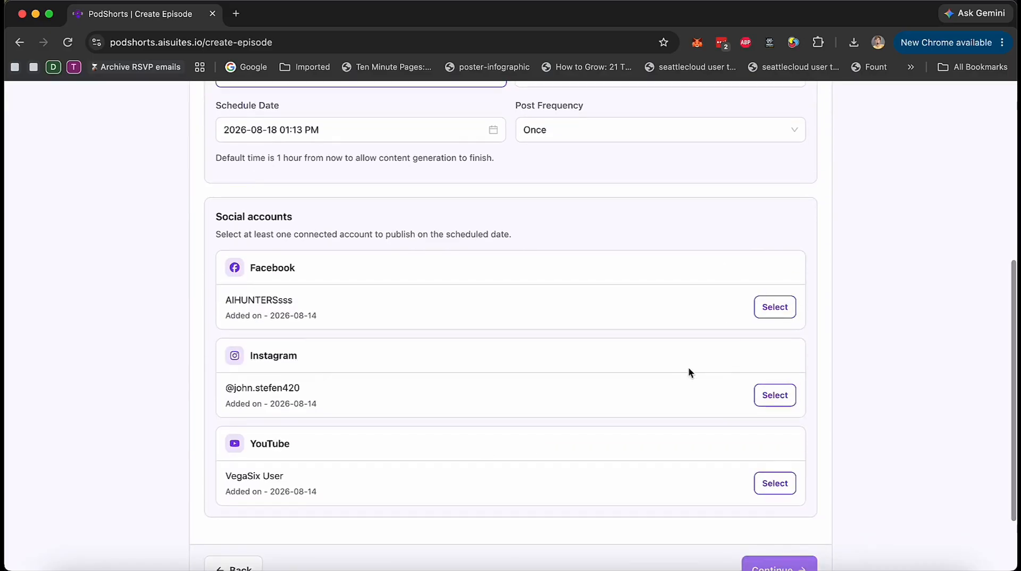
{"action": "scroll", "coordinate": [676, 495], "scroll_direction": "up", "scroll_amount": 6}
Set the episode's publishing to Schedule Later and continue to the launch stage.
{"action": "left_click", "coordinate": [589, 355]}
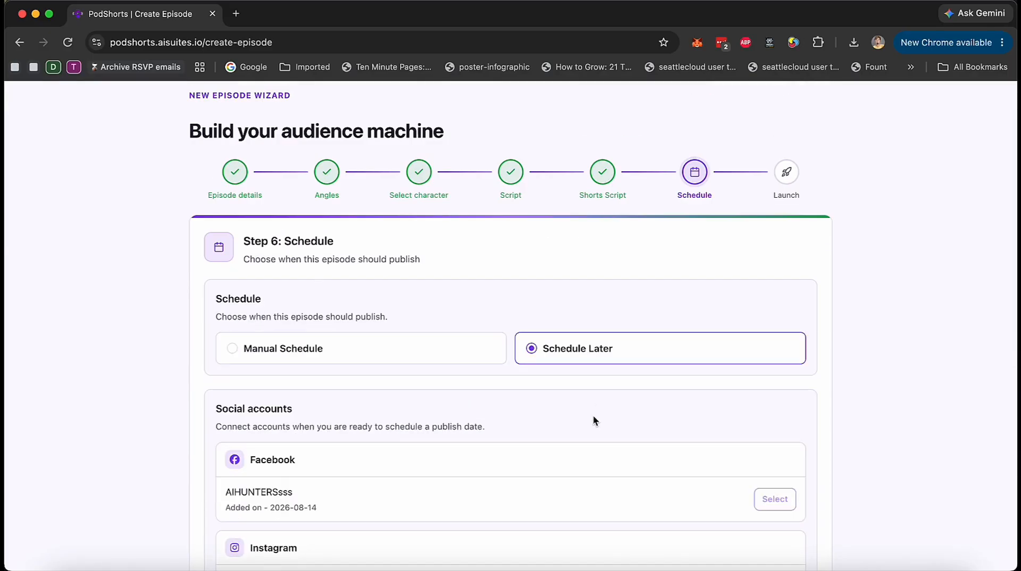
{"action": "scroll", "coordinate": [594, 420], "scroll_direction": "down", "scroll_amount": 3}
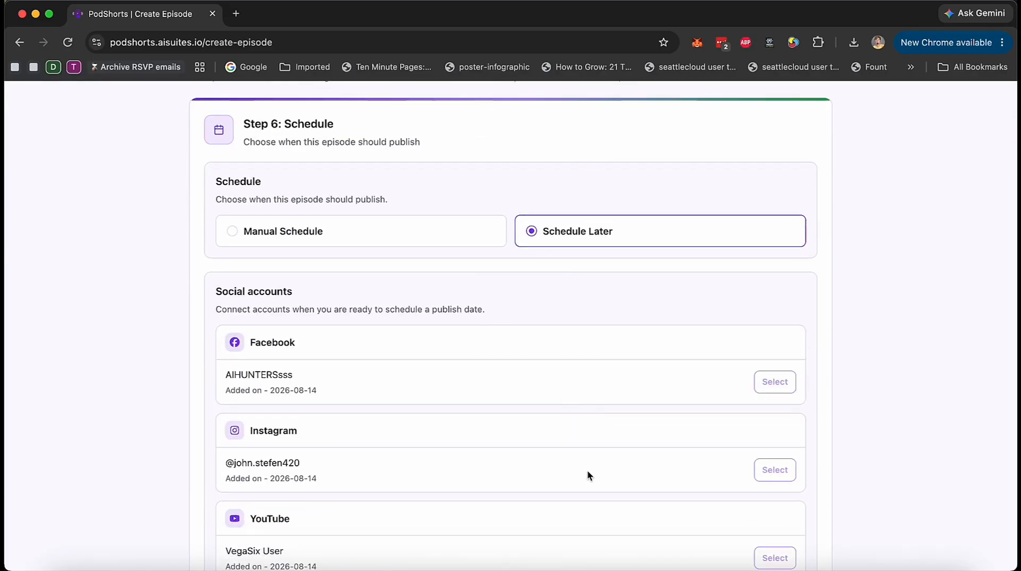
{"action": "scroll", "coordinate": [587, 470], "scroll_direction": "down", "scroll_amount": 4}
{"action": "left_click", "coordinate": [803, 483]}
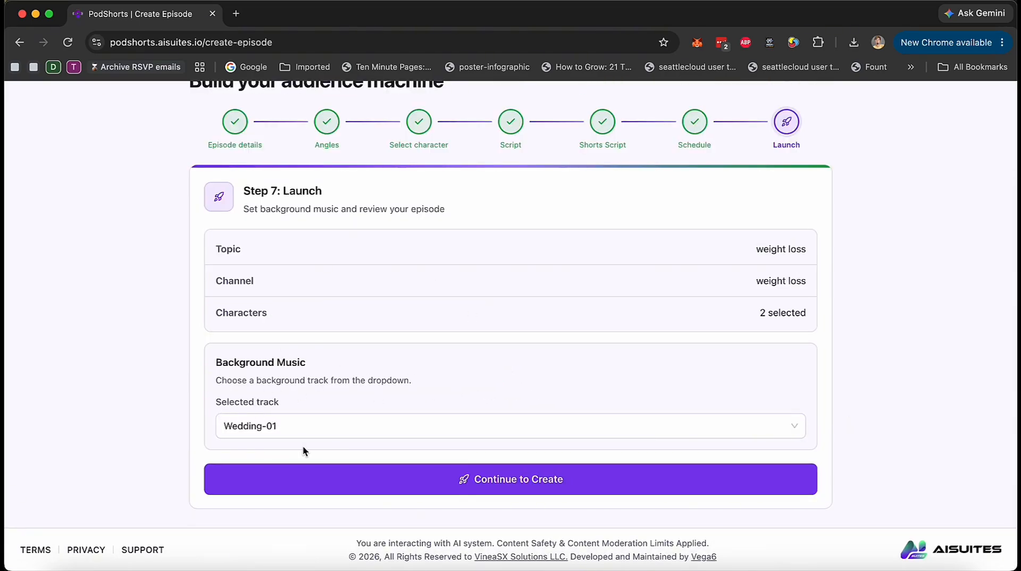
Set the episode's background music track to None.
{"action": "left_click", "coordinate": [300, 426]}
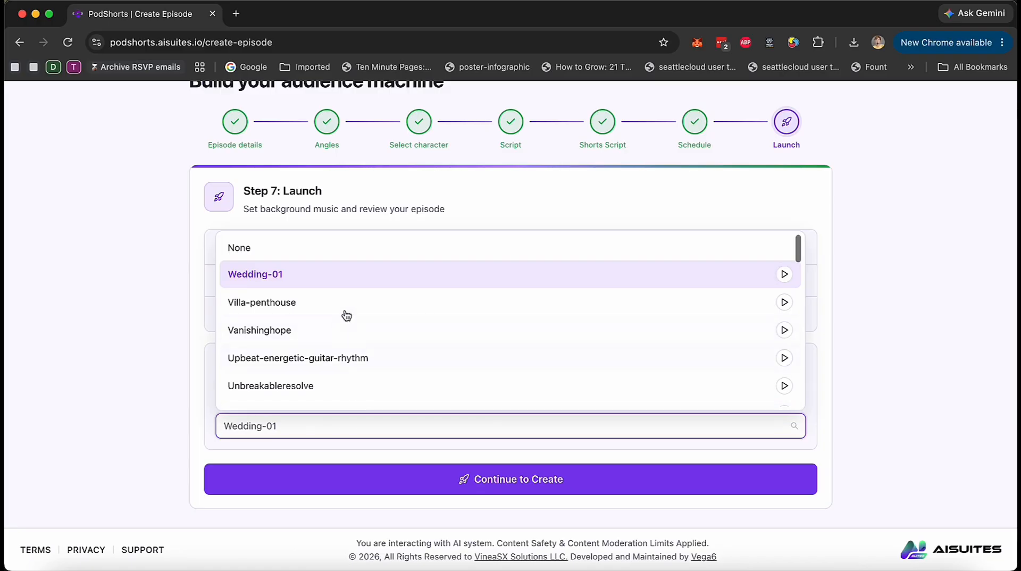
{"action": "left_click", "coordinate": [307, 250]}
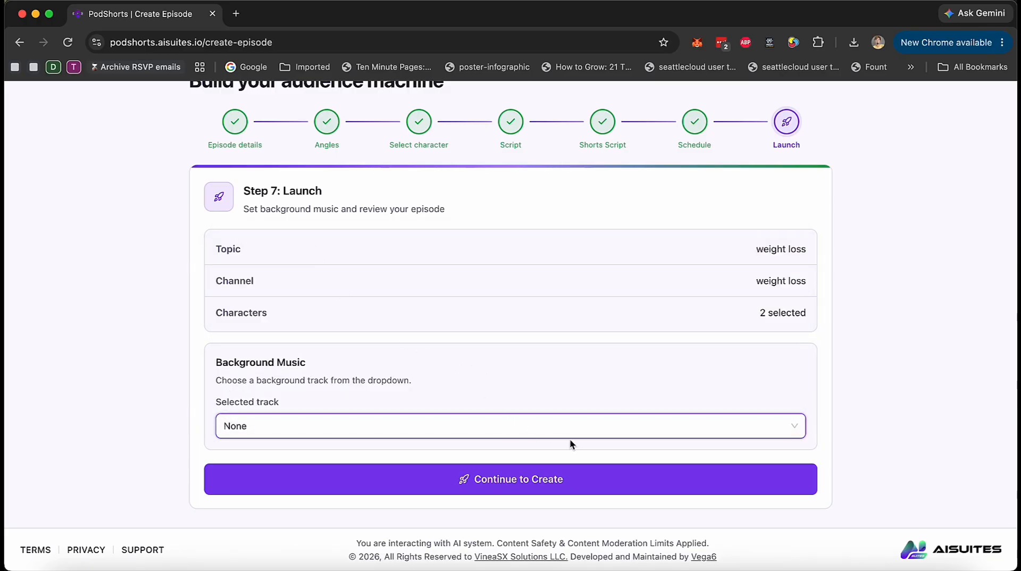
Browse the available background music tracks, keep None and start creating the episode's videos.
{"action": "left_click", "coordinate": [585, 428]}
{"action": "scroll", "coordinate": [550, 337], "scroll_direction": "down", "scroll_amount": 15}
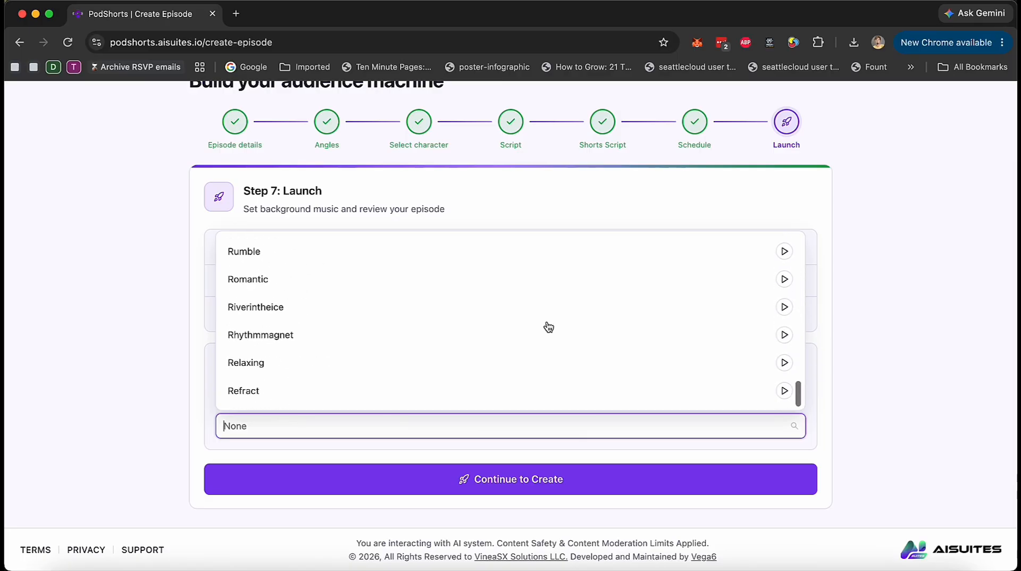
{"action": "left_click", "coordinate": [819, 286]}
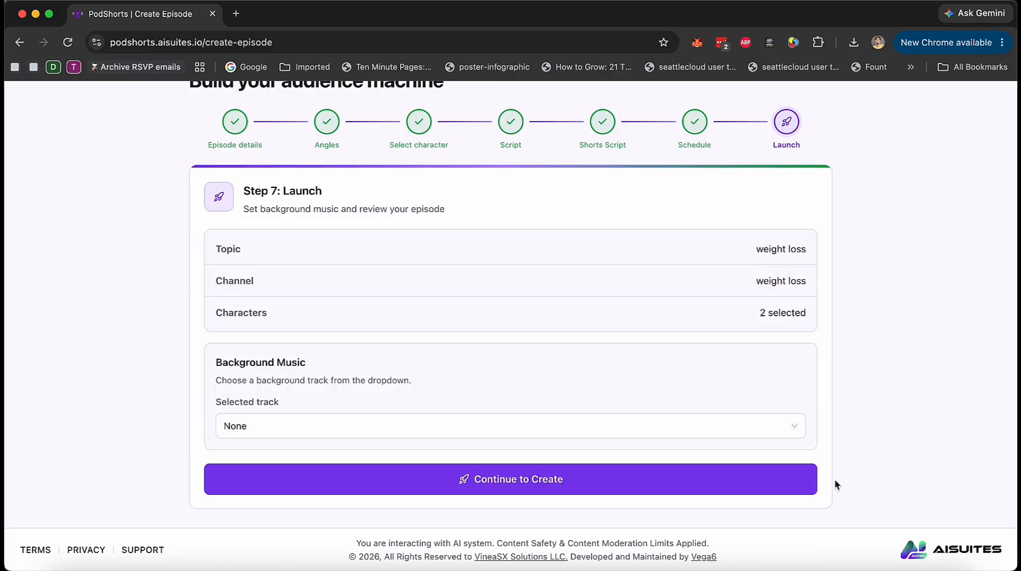
{"action": "left_click", "coordinate": [530, 481]}
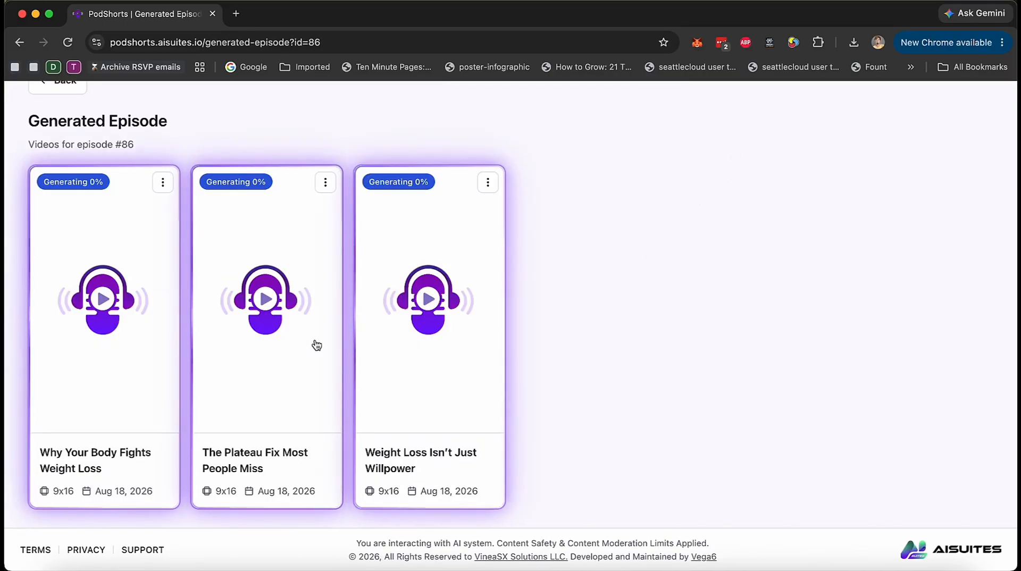
Open the generated short "Why Your Body Fights Weight Loss" in the video editor.
{"action": "scroll", "coordinate": [458, 354], "scroll_direction": "up", "scroll_amount": 3}
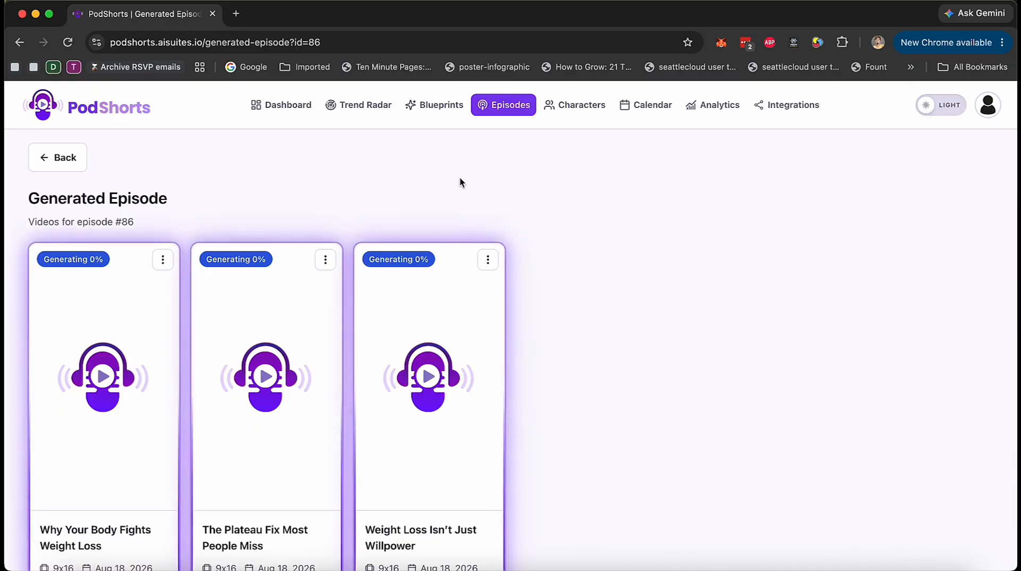
{"action": "scroll", "coordinate": [601, 327], "scroll_direction": "down", "scroll_amount": 3}
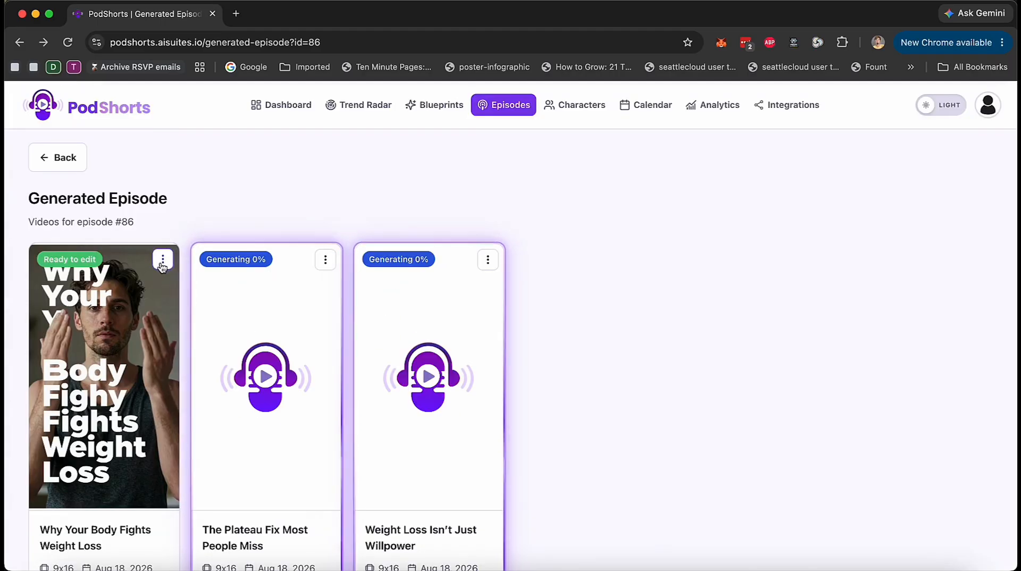
{"action": "left_click", "coordinate": [163, 261]}
{"action": "left_click", "coordinate": [82, 292]}
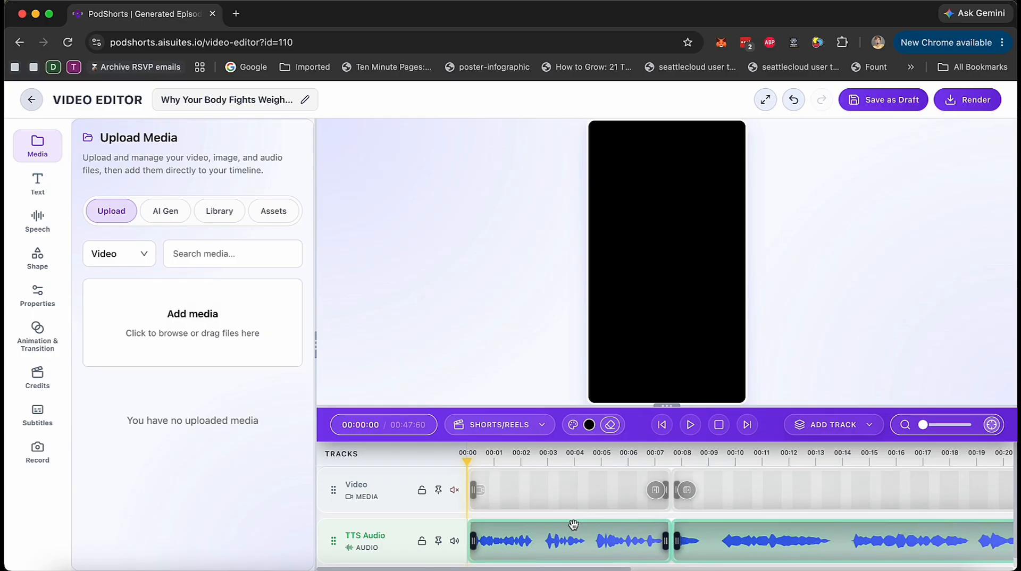
Look over the short's timeline clips and examine the available aspect ratio formats, keeping Shorts/Reels.
{"action": "scroll", "coordinate": [612, 510], "scroll_direction": "right", "scroll_amount": 5}
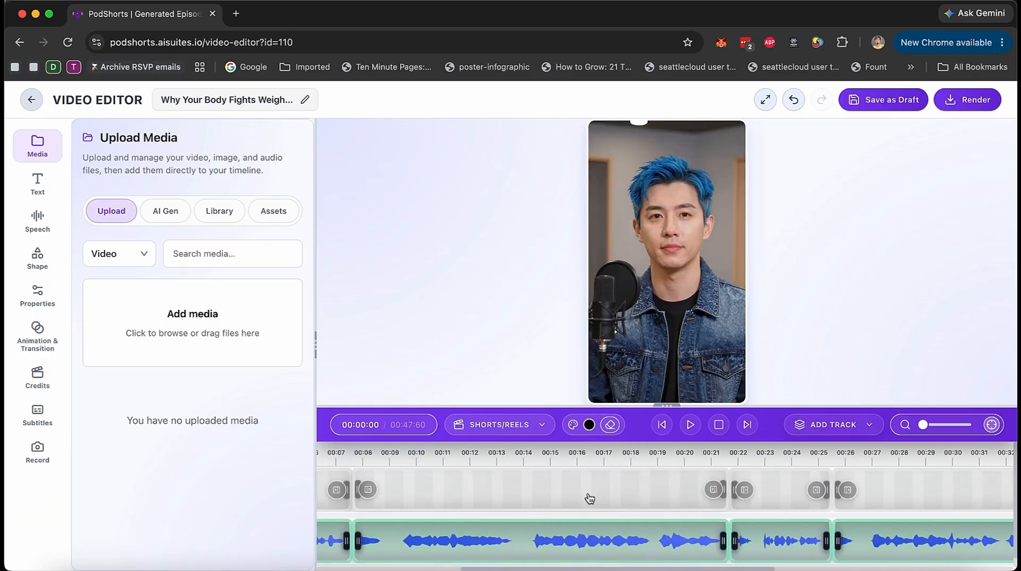
{"action": "scroll", "coordinate": [561, 506], "scroll_direction": "left", "scroll_amount": 5}
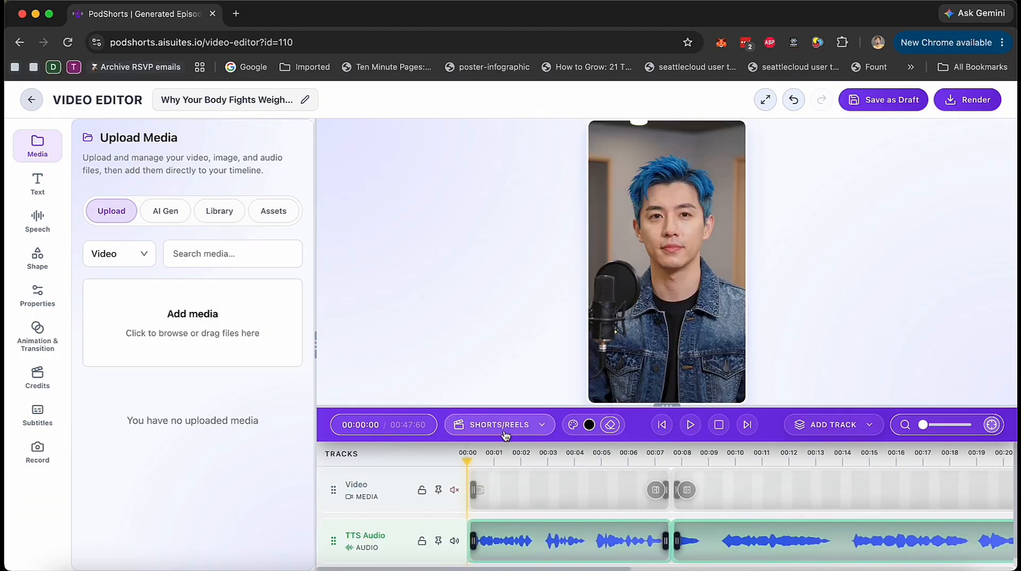
{"action": "left_click", "coordinate": [529, 428]}
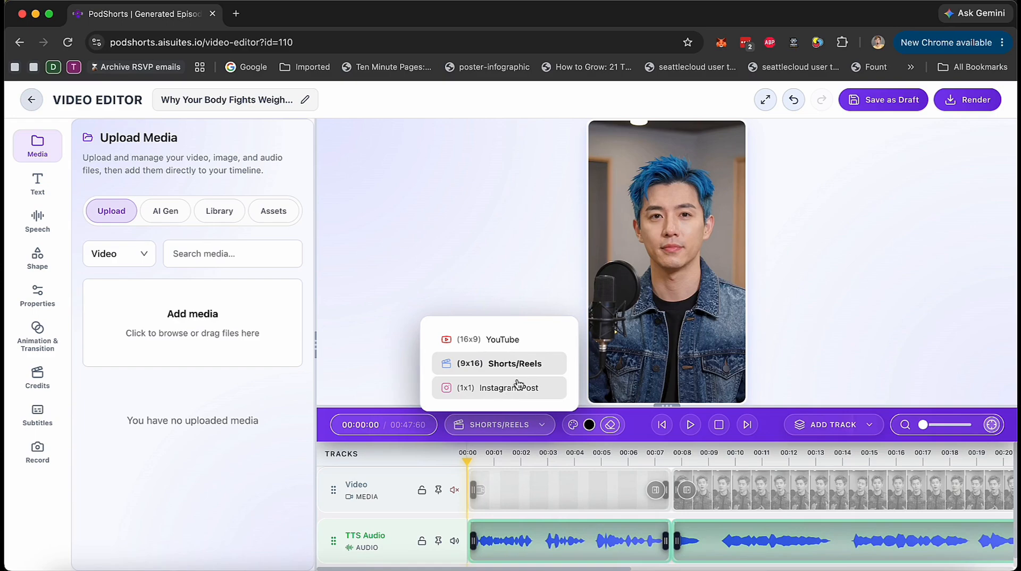
{"action": "left_click", "coordinate": [525, 428]}
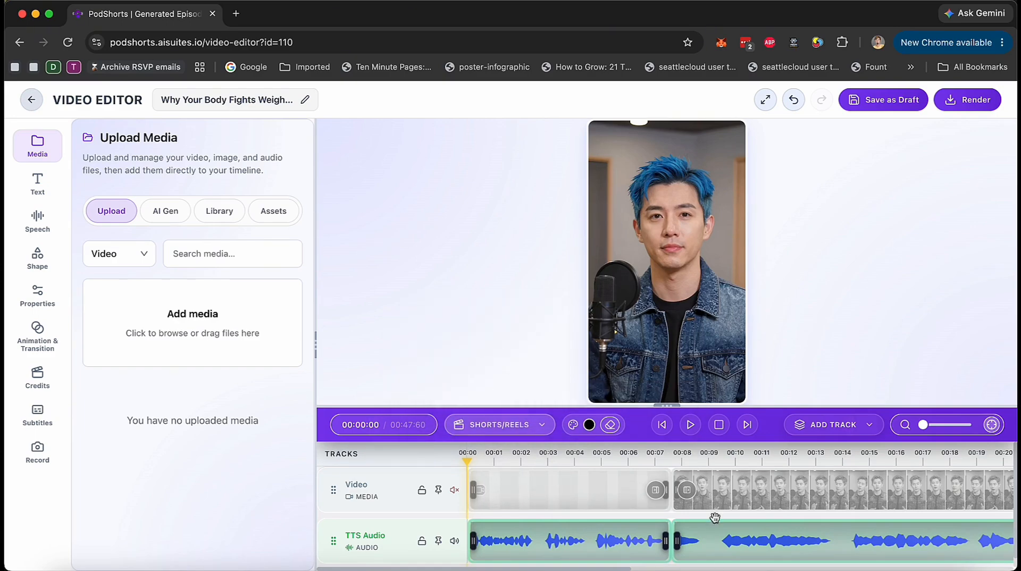
{"action": "left_click", "coordinate": [540, 426]}
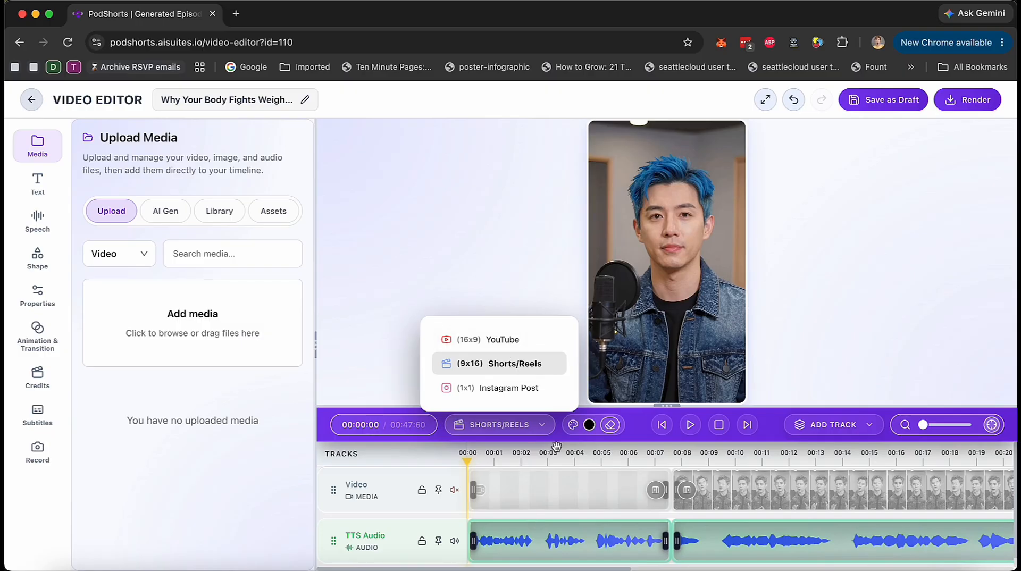
Preview the short from its start and again from near the 40-second mark, pausing after each part.
{"action": "left_click", "coordinate": [719, 425]}
{"action": "left_click", "coordinate": [691, 425]}
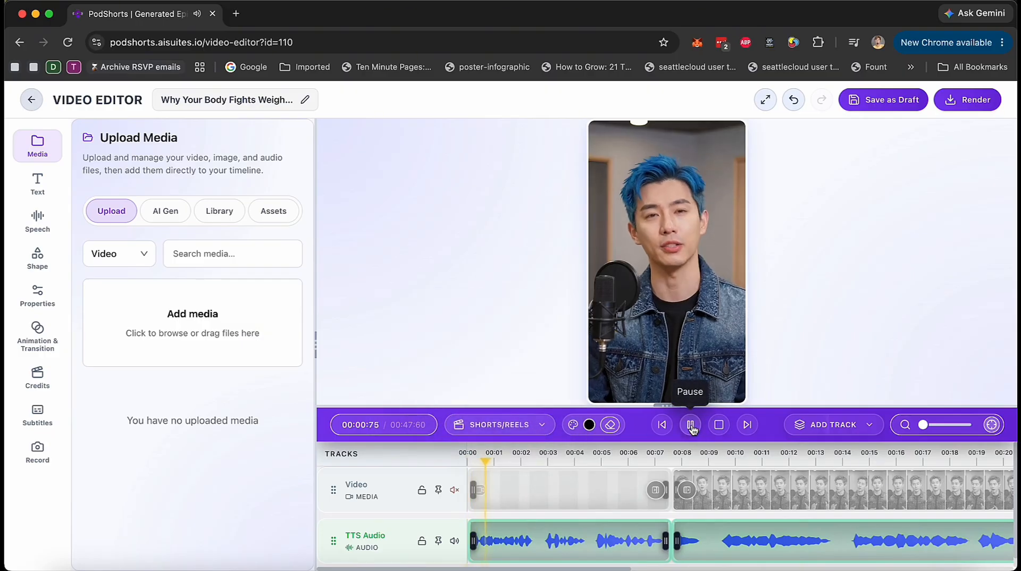
{"action": "scroll", "coordinate": [611, 495], "scroll_direction": "right", "scroll_amount": 3}
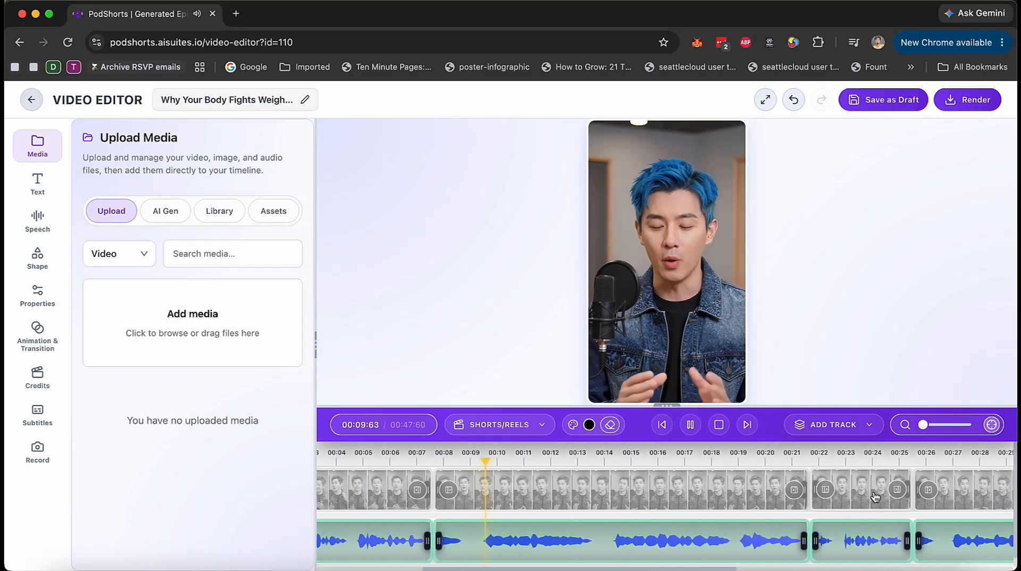
{"action": "left_click", "coordinate": [692, 426]}
{"action": "scroll", "coordinate": [753, 507], "scroll_direction": "right", "scroll_amount": 10}
{"action": "left_click", "coordinate": [683, 455]}
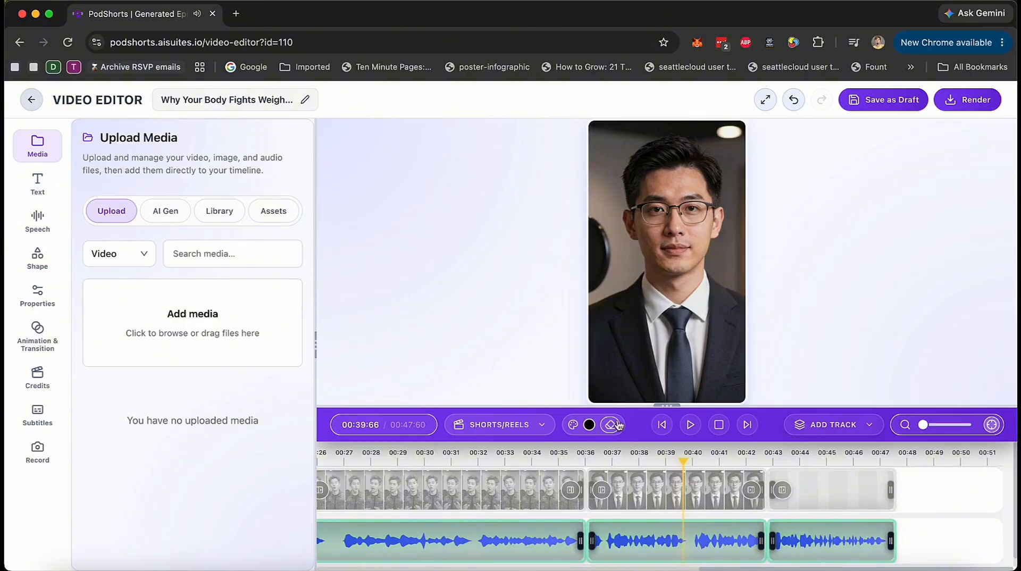
{"action": "left_click", "coordinate": [690, 425]}
{"action": "left_click", "coordinate": [690, 425]}
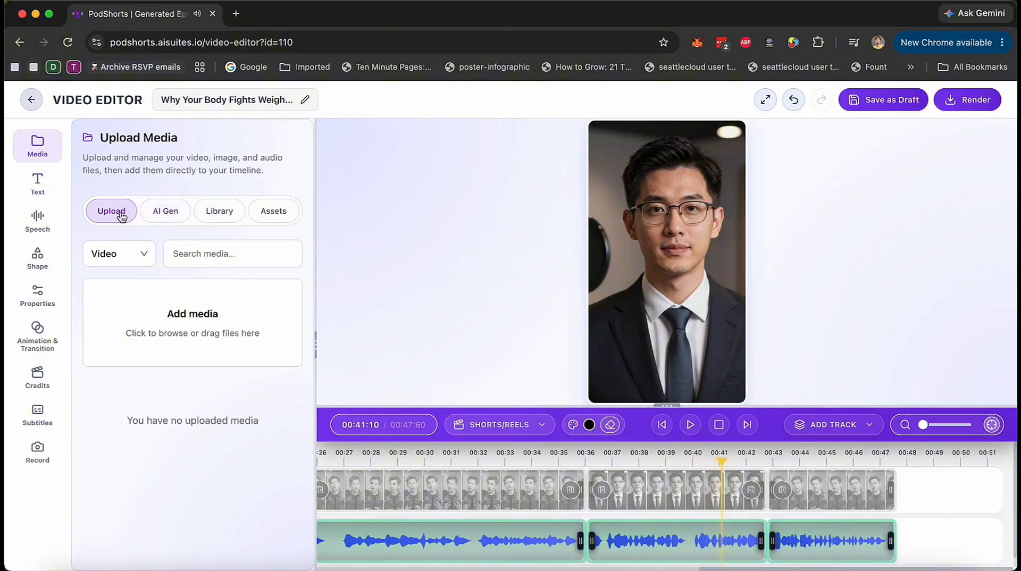
Examine the editor's AI media generation, text, AI and ElevenLabs speech, shape and properties options.
{"action": "left_click", "coordinate": [166, 220]}
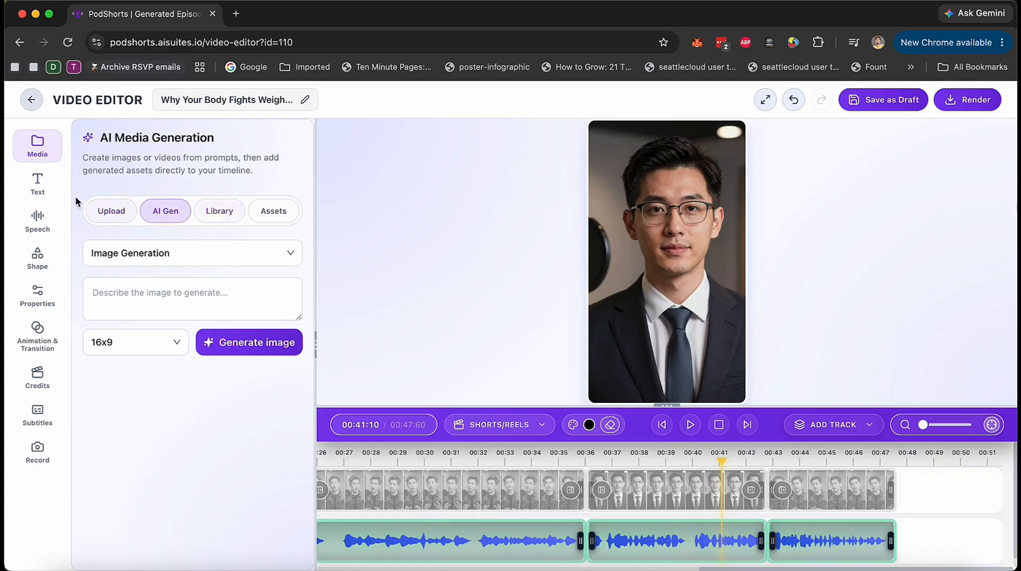
{"action": "left_click", "coordinate": [37, 182]}
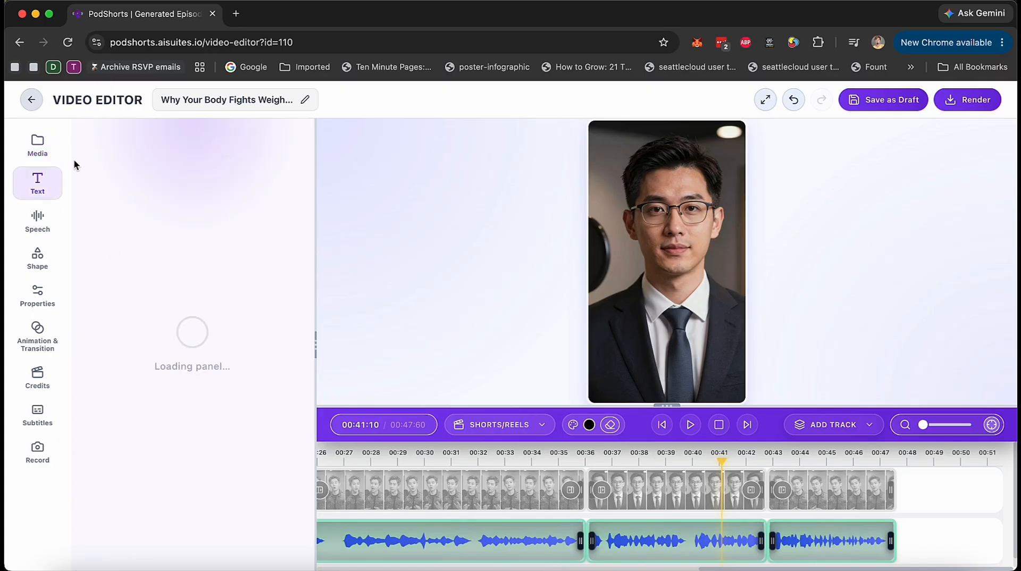
{"action": "left_click", "coordinate": [37, 220]}
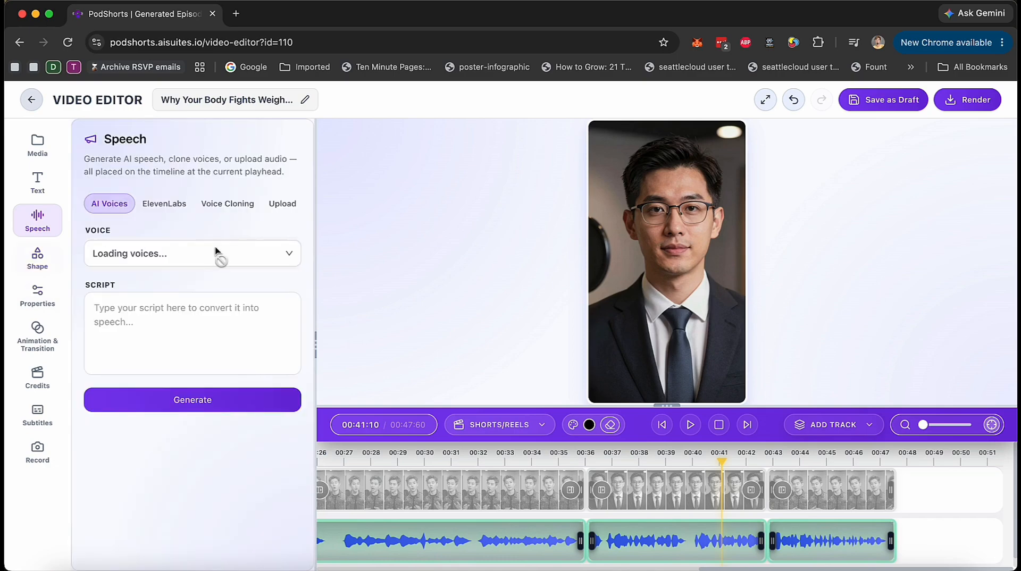
{"action": "left_click", "coordinate": [165, 204]}
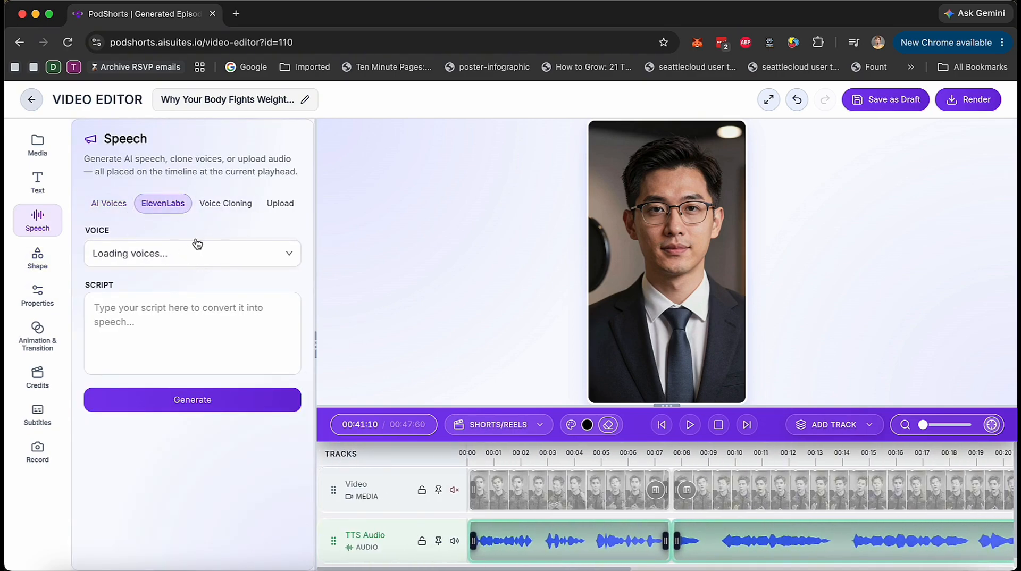
{"action": "left_click", "coordinate": [38, 261]}
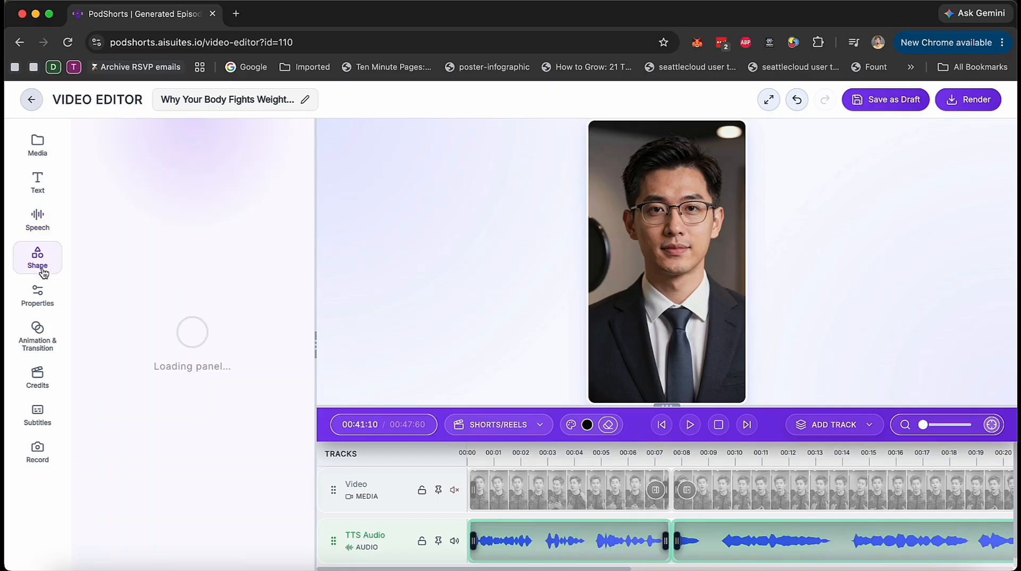
{"action": "left_click", "coordinate": [38, 293]}
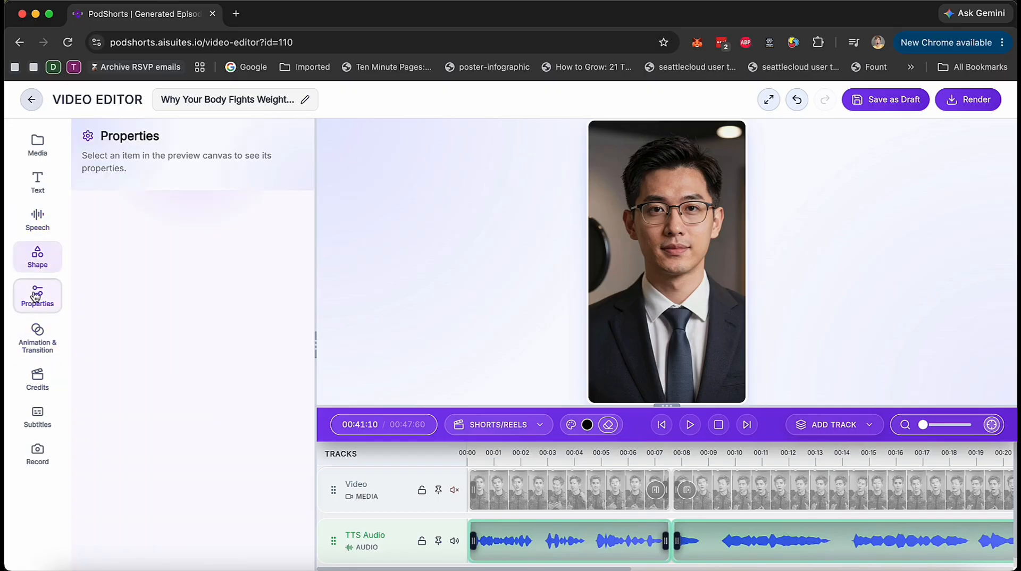
Select the first video clip on the timeline and examine its transition and animation settings.
{"action": "left_click", "coordinate": [32, 343]}
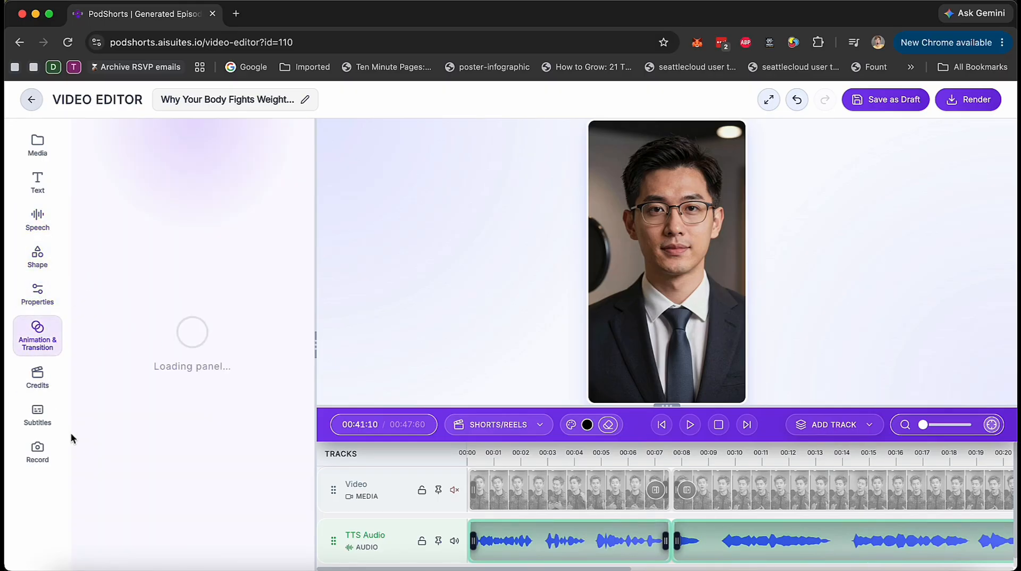
{"action": "left_click", "coordinate": [578, 505]}
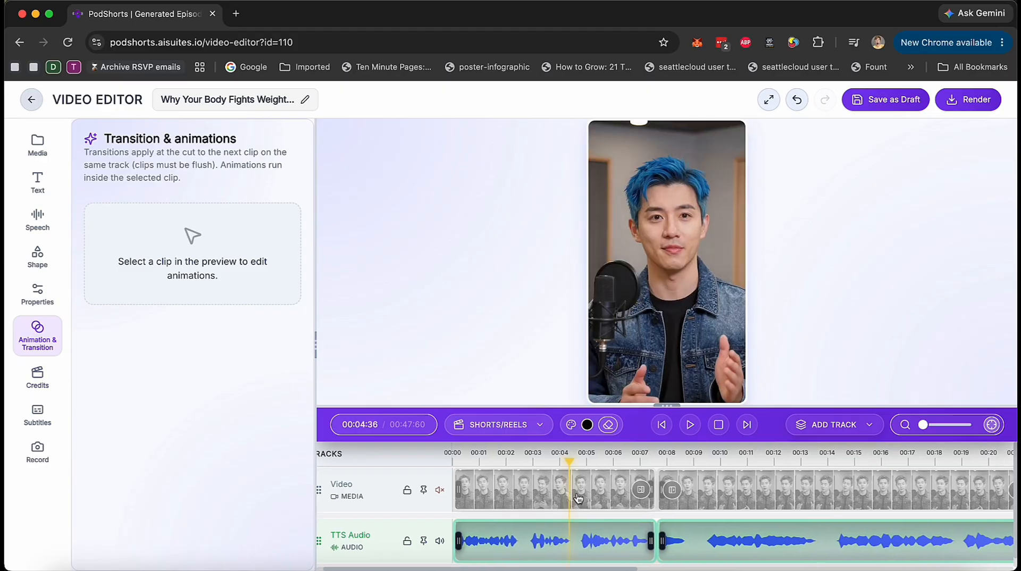
{"action": "left_click", "coordinate": [577, 493]}
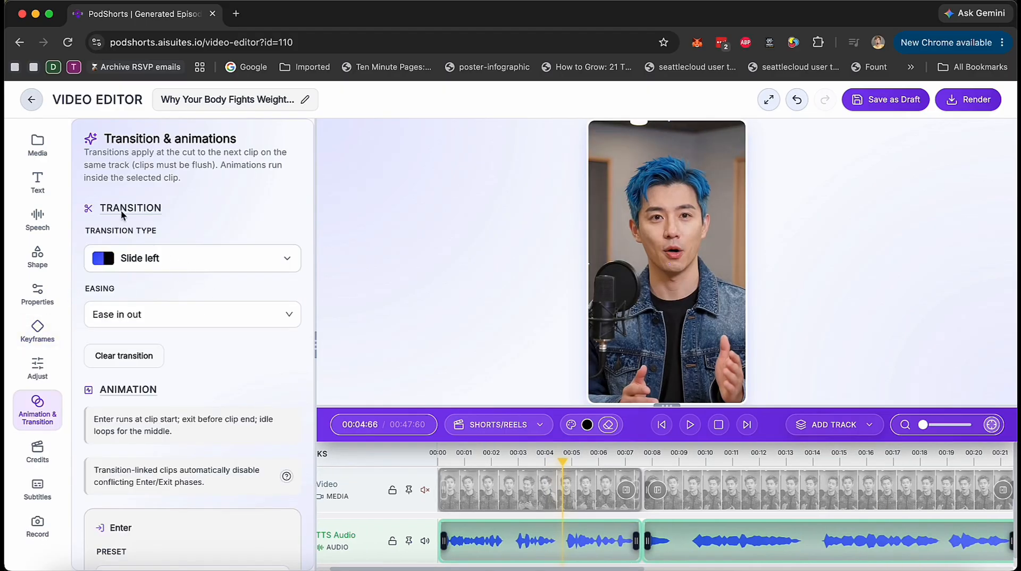
{"action": "scroll", "coordinate": [122, 388], "scroll_direction": "down", "scroll_amount": 5}
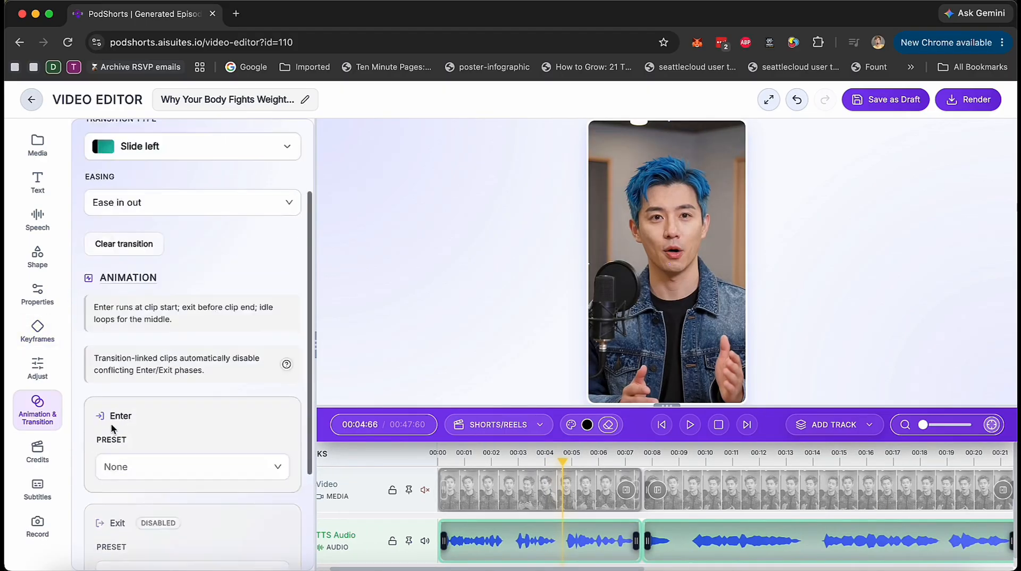
Examine the intro and outro credits options and the subtitle style, typography and background settings.
{"action": "left_click", "coordinate": [37, 451]}
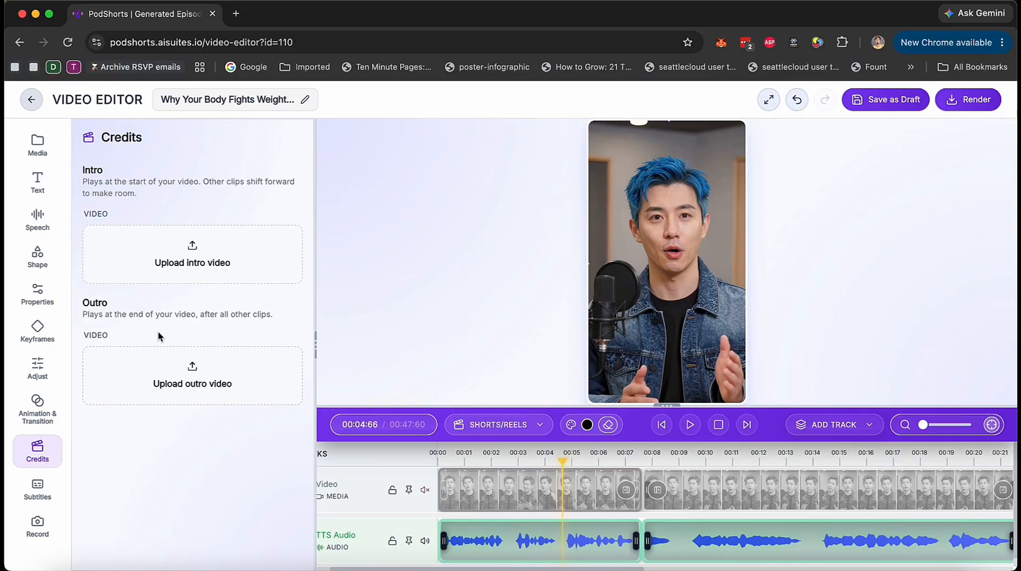
{"action": "left_click", "coordinate": [38, 496]}
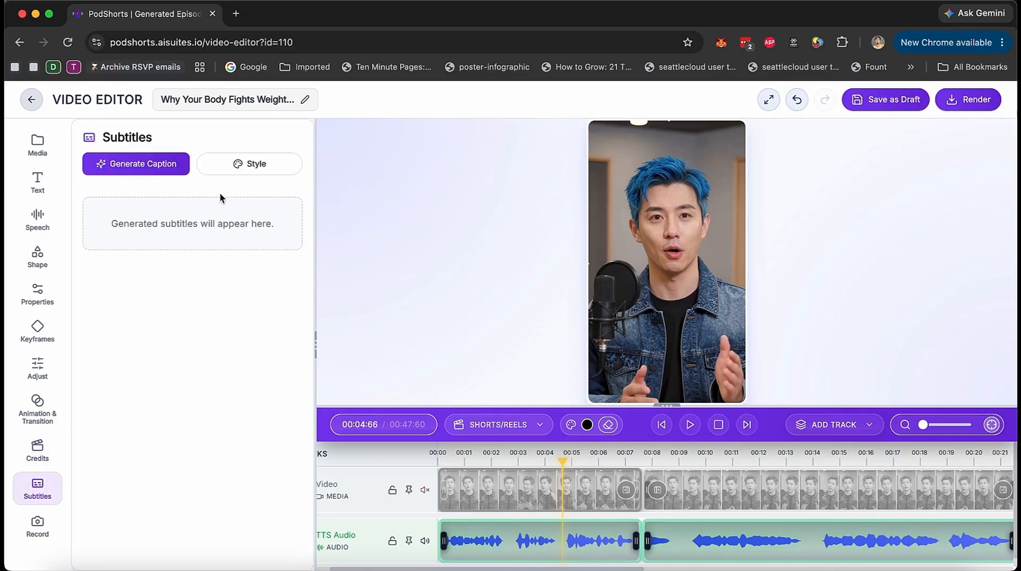
{"action": "left_click", "coordinate": [234, 164]}
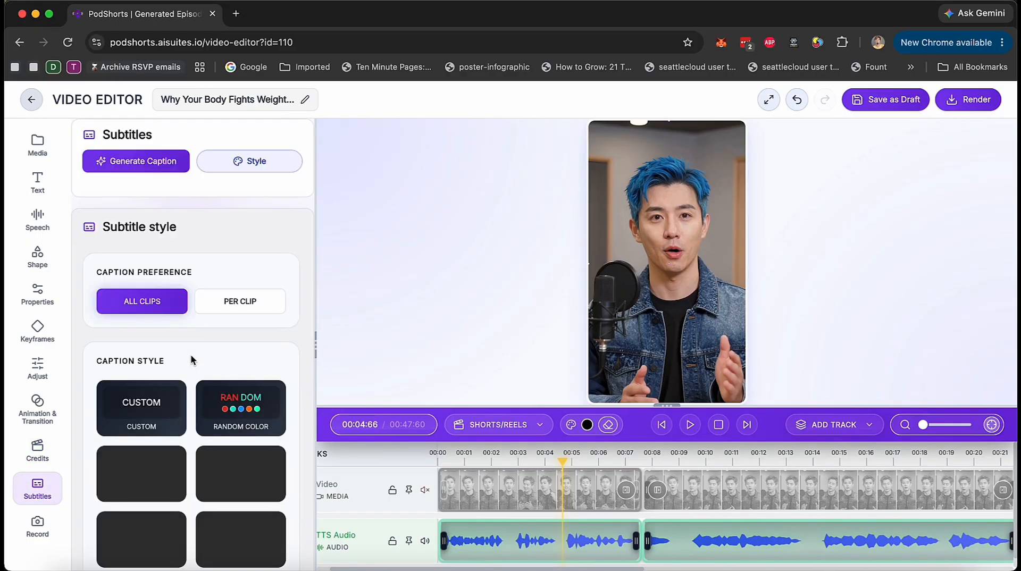
{"action": "scroll", "coordinate": [171, 465], "scroll_direction": "down", "scroll_amount": 5}
{"action": "scroll", "coordinate": [171, 466], "scroll_direction": "down", "scroll_amount": 15}
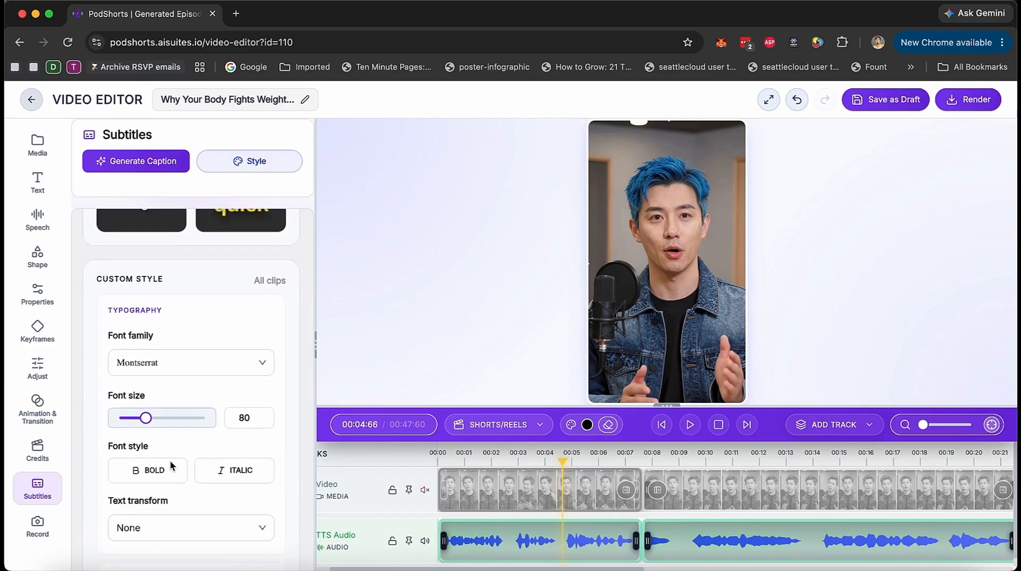
{"action": "scroll", "coordinate": [170, 465], "scroll_direction": "down", "scroll_amount": 5}
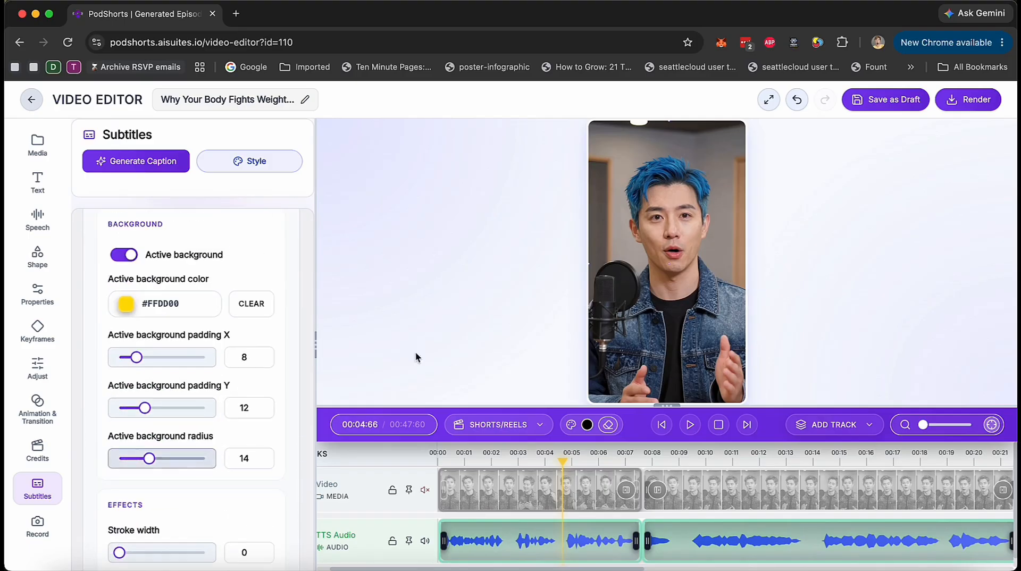
Check the camera and audio recording options, then render the short without further edits.
{"action": "left_click", "coordinate": [37, 523]}
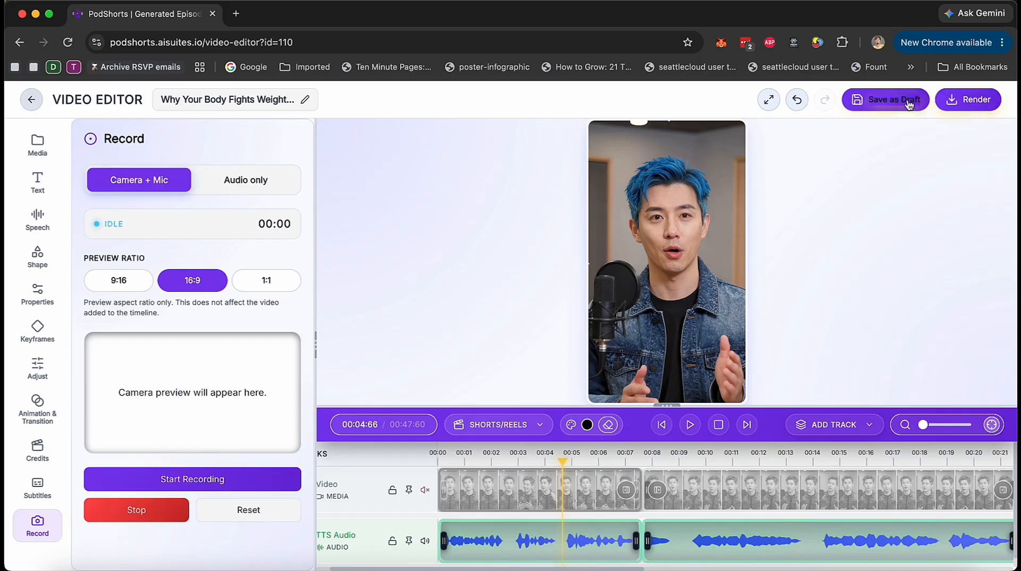
{"action": "left_click", "coordinate": [966, 106]}
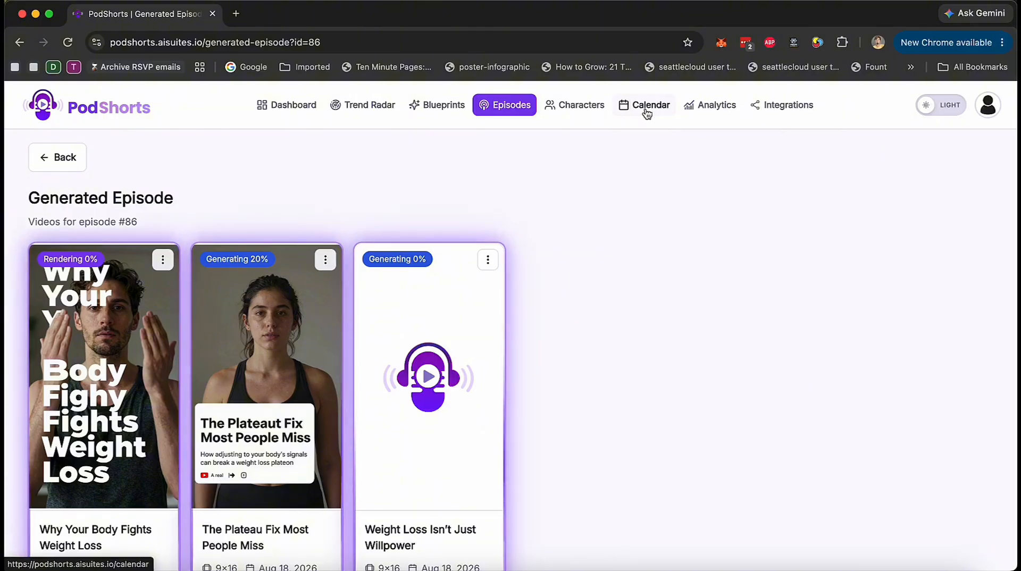
Try to schedule a new calendar post for the weight loss episode, check its content, date and platform options, and close the form.
{"action": "left_click", "coordinate": [647, 113]}
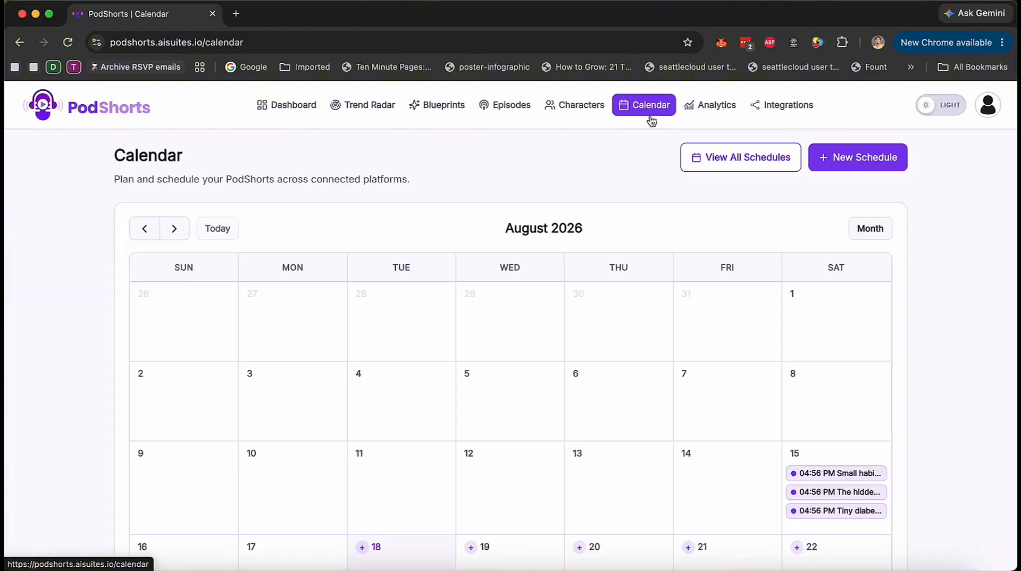
{"action": "left_click", "coordinate": [854, 164]}
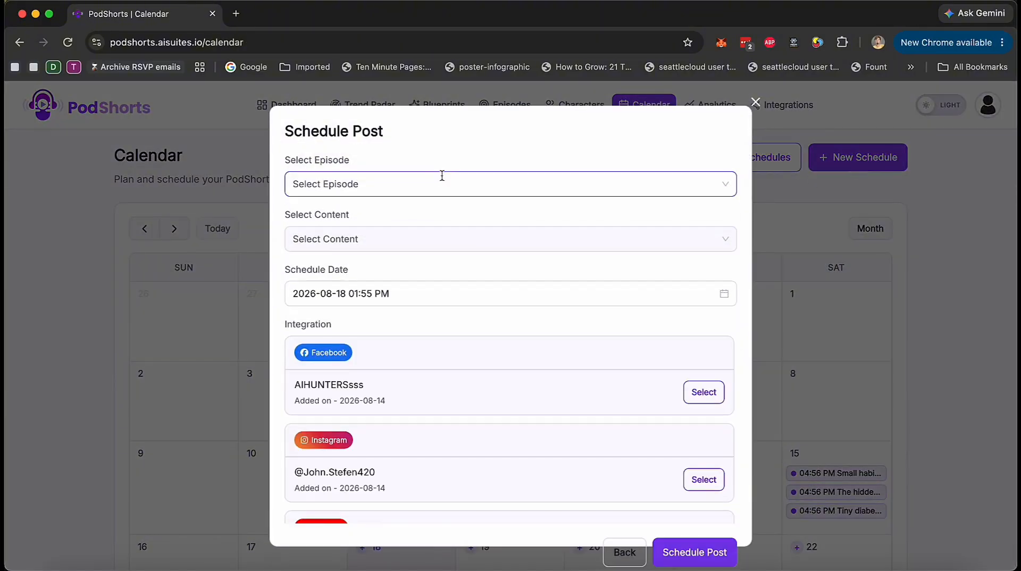
{"action": "left_click", "coordinate": [439, 185]}
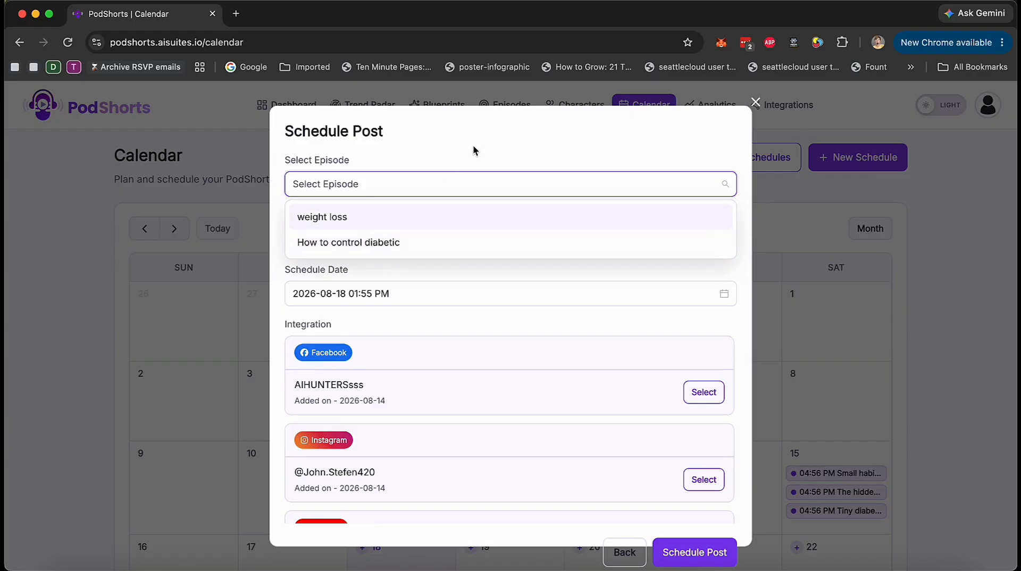
{"action": "left_click", "coordinate": [480, 208]}
{"action": "left_click", "coordinate": [457, 234]}
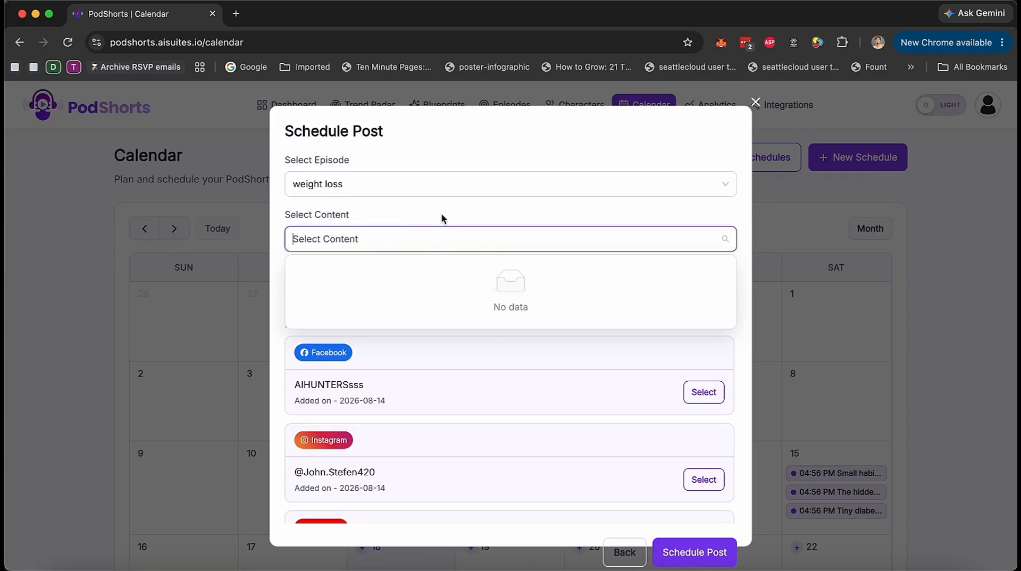
{"action": "left_click", "coordinate": [442, 234]}
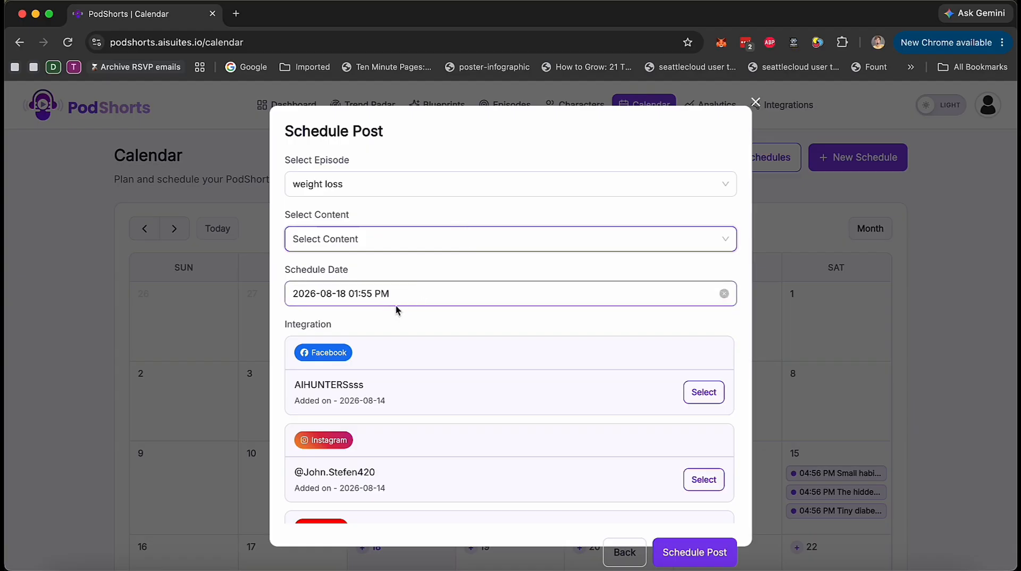
{"action": "scroll", "coordinate": [557, 379], "scroll_direction": "down", "scroll_amount": 2}
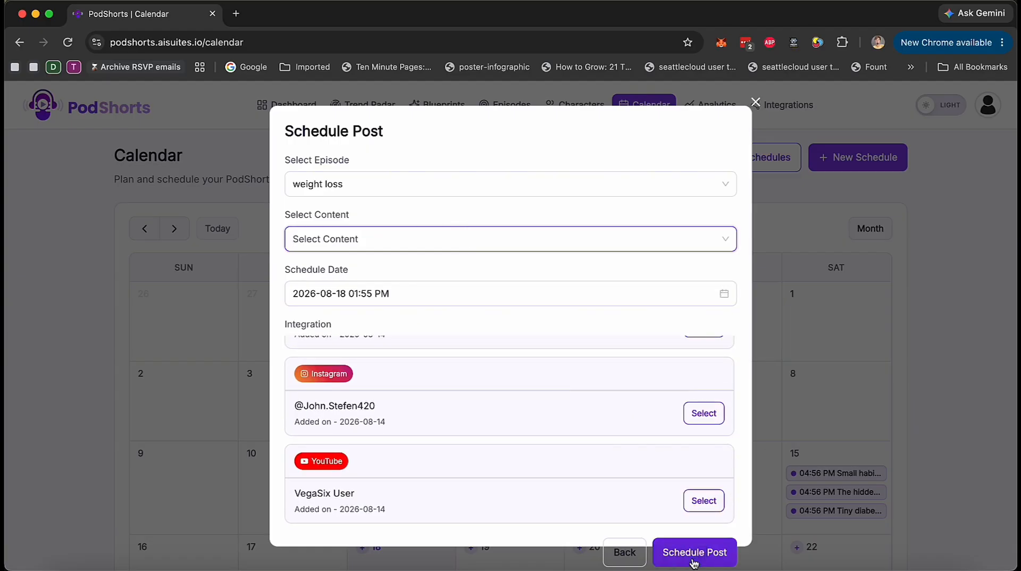
{"action": "left_click", "coordinate": [756, 104]}
Look over the August 2026 posting calendar and the list of created host characters.
{"action": "scroll", "coordinate": [691, 367], "scroll_direction": "down", "scroll_amount": 5}
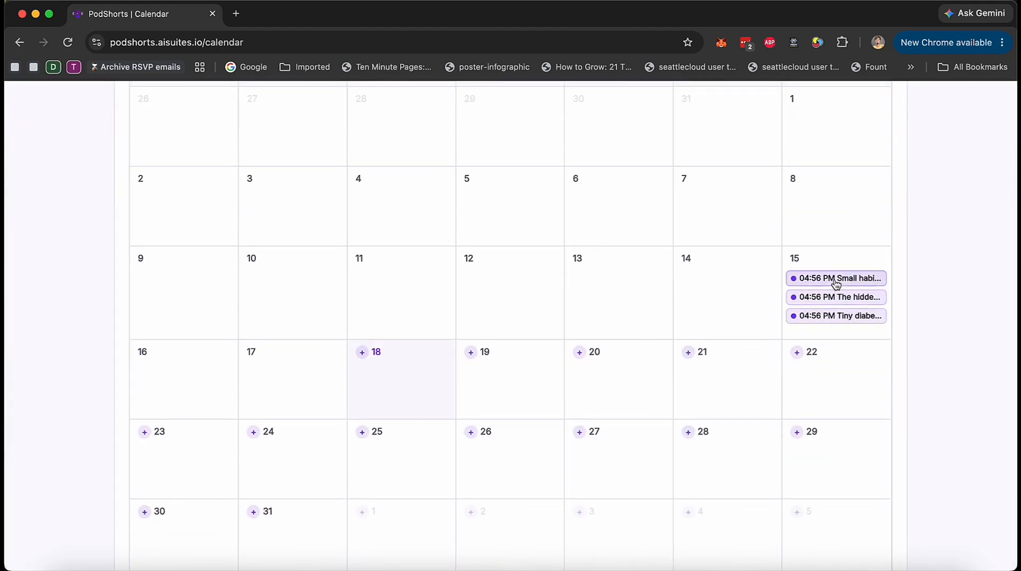
{"action": "scroll", "coordinate": [814, 326], "scroll_direction": "up", "scroll_amount": 1}
{"action": "scroll", "coordinate": [787, 282], "scroll_direction": "up", "scroll_amount": 5}
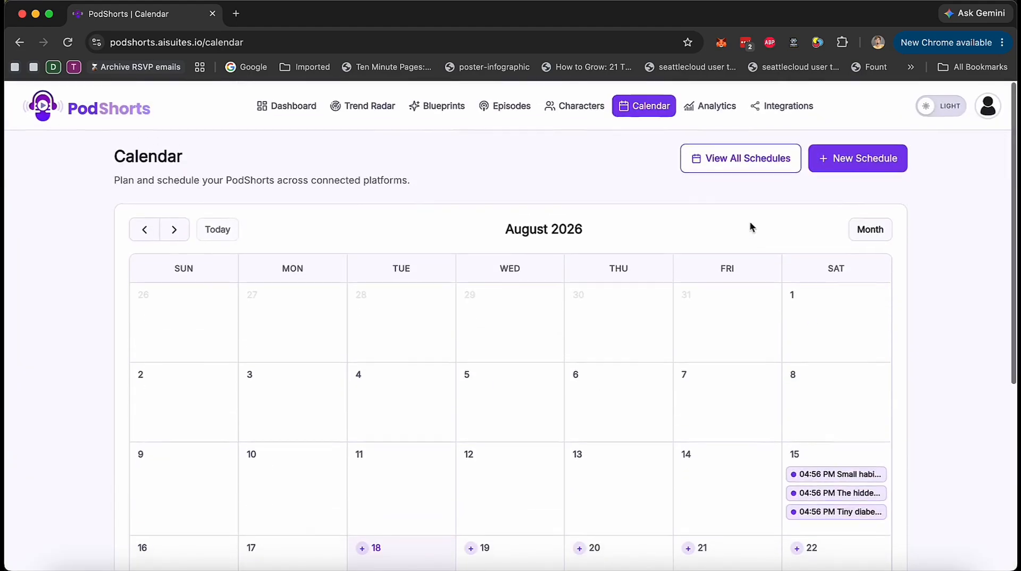
{"action": "left_click", "coordinate": [610, 106]}
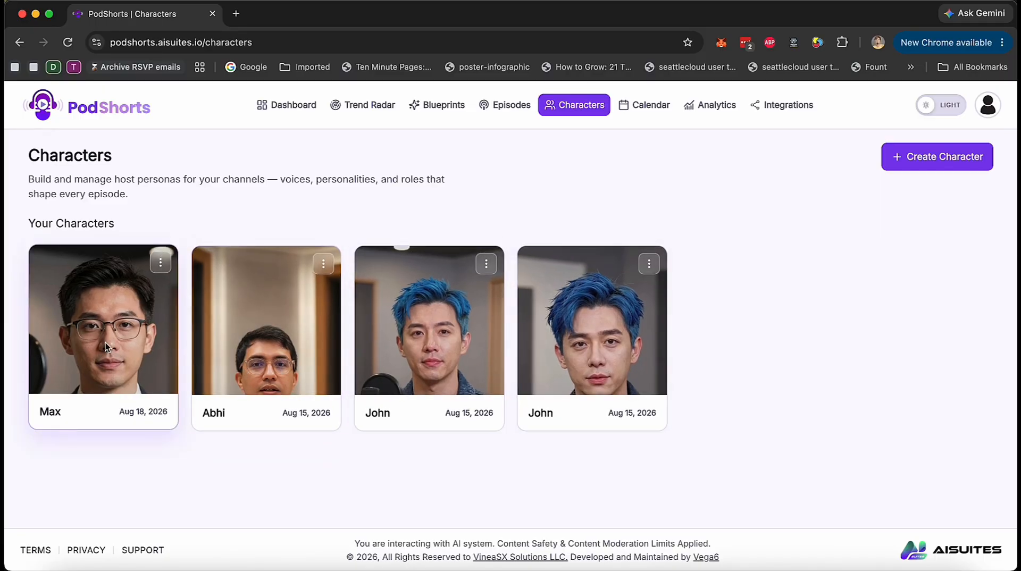
Examine the analytics for platform performance, engagement mix, individual videos and all posts.
{"action": "left_click", "coordinate": [716, 106]}
{"action": "scroll", "coordinate": [446, 314], "scroll_direction": "down", "scroll_amount": 5}
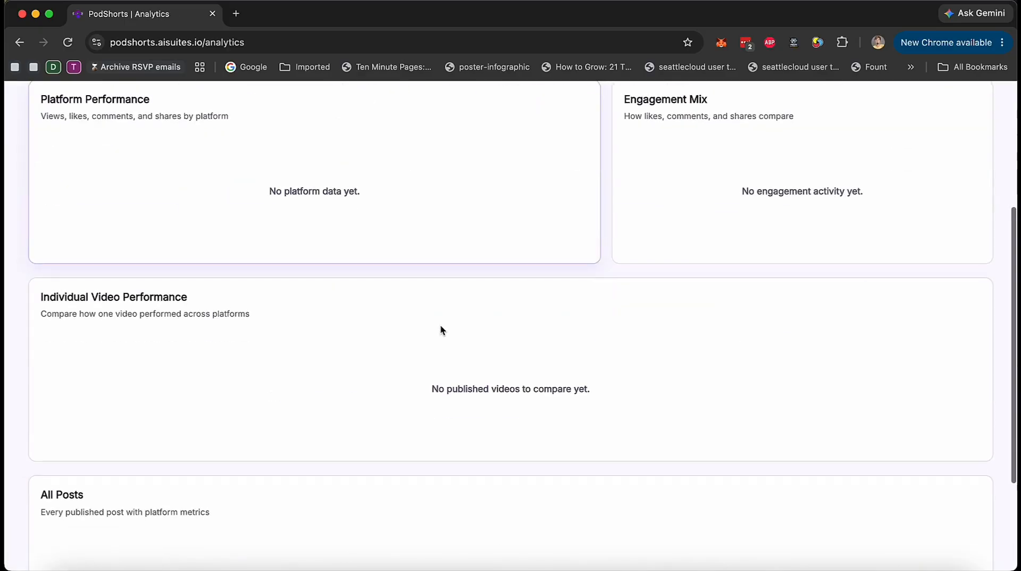
{"action": "scroll", "coordinate": [440, 330], "scroll_direction": "down", "scroll_amount": 2}
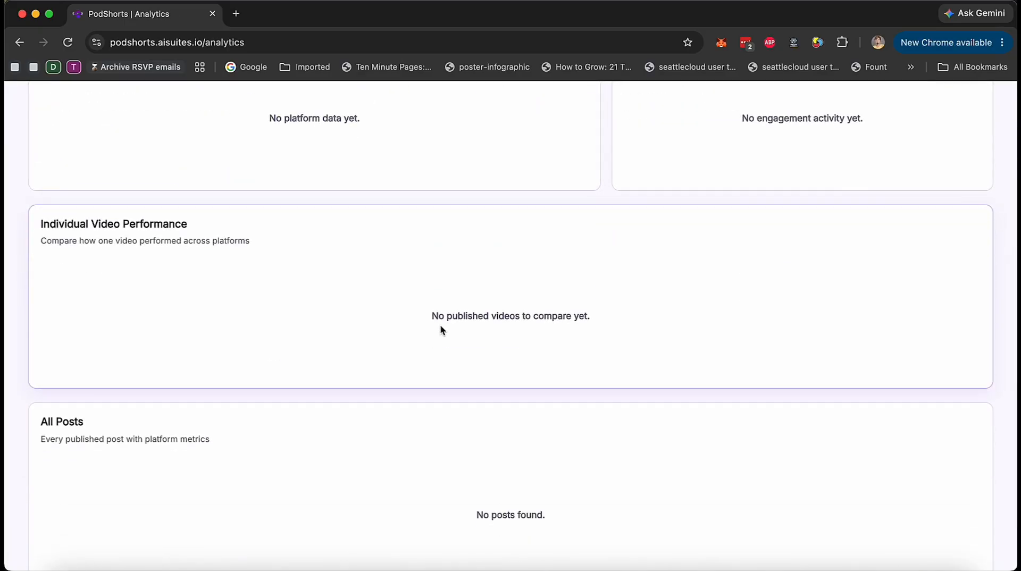
{"action": "scroll", "coordinate": [440, 329], "scroll_direction": "up", "scroll_amount": 7}
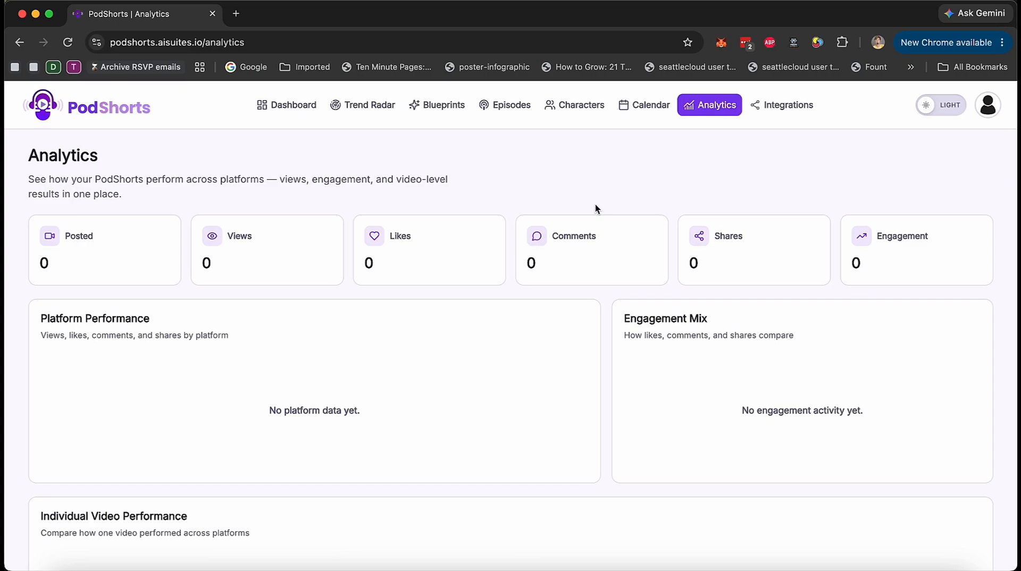
Review the social account and ElevenLabs integrations available for publishing and voiceover.
{"action": "left_click", "coordinate": [779, 107]}
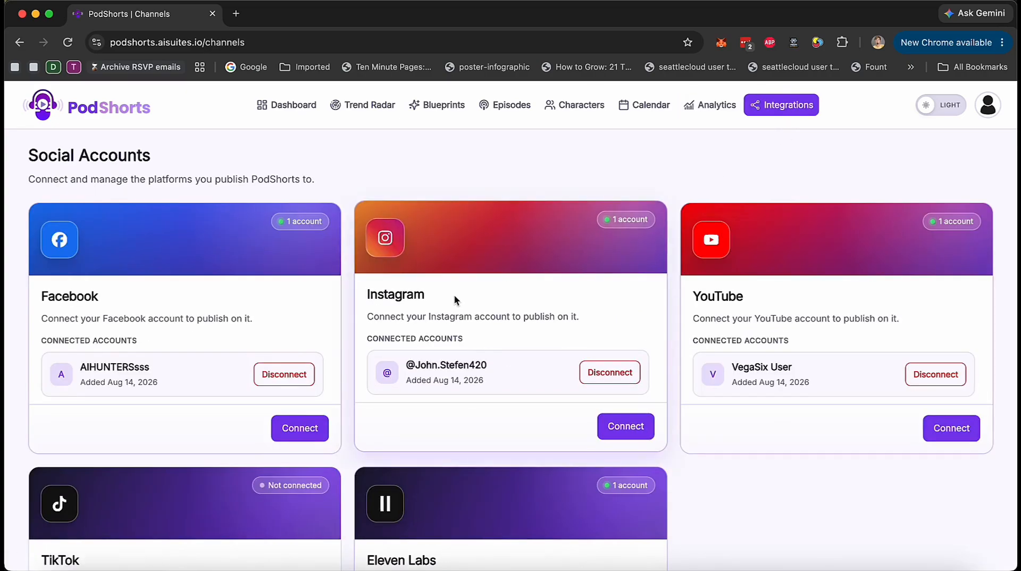
{"action": "scroll", "coordinate": [454, 300], "scroll_direction": "down", "scroll_amount": 4}
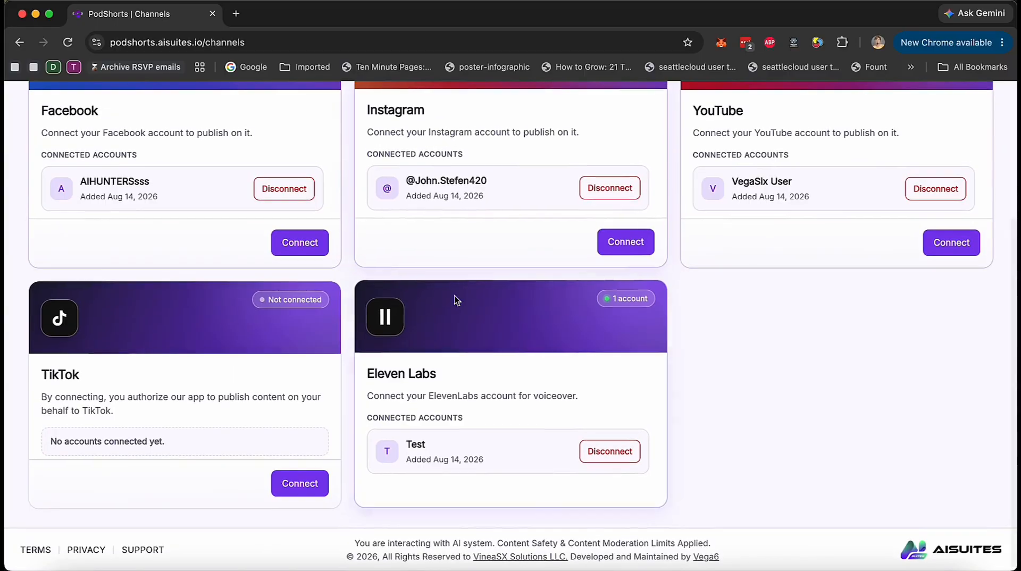
{"action": "scroll", "coordinate": [496, 333], "scroll_direction": "up", "scroll_amount": 4}
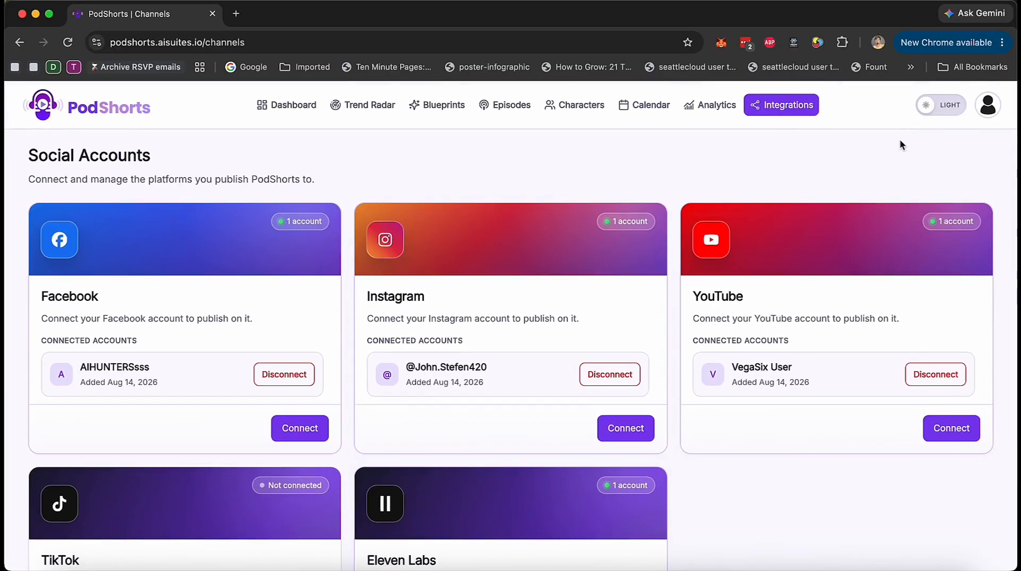
Check the progress of the weight loss episode's videos and review the dashboard's recent episodes and videos.
{"action": "left_click", "coordinate": [503, 110]}
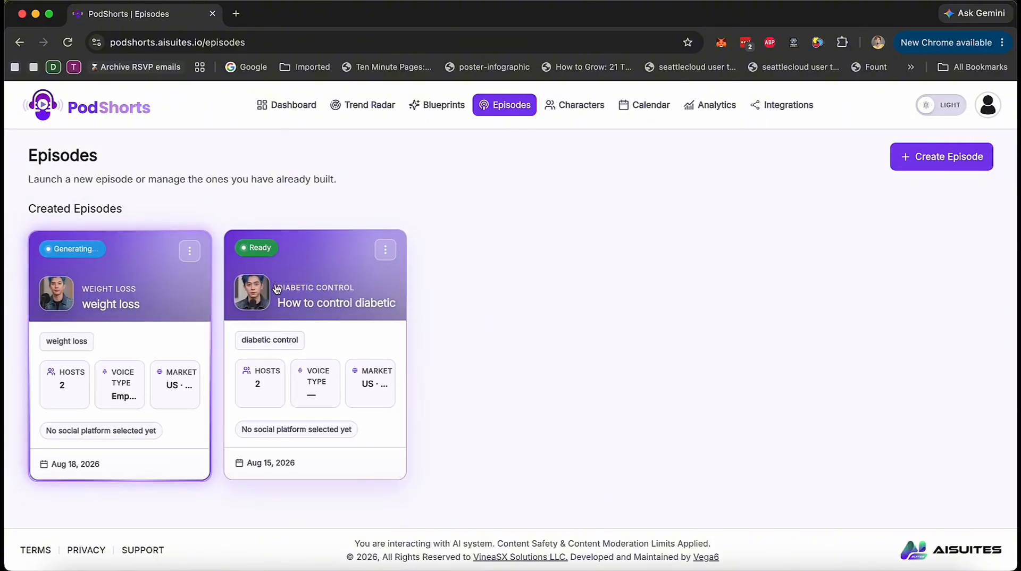
{"action": "left_click", "coordinate": [167, 294]}
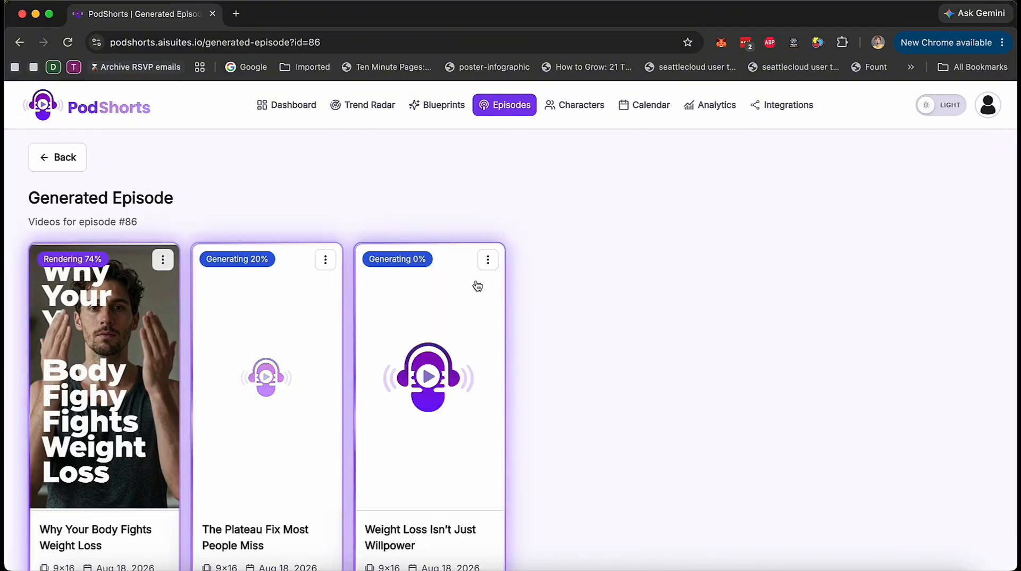
{"action": "left_click", "coordinate": [294, 106]}
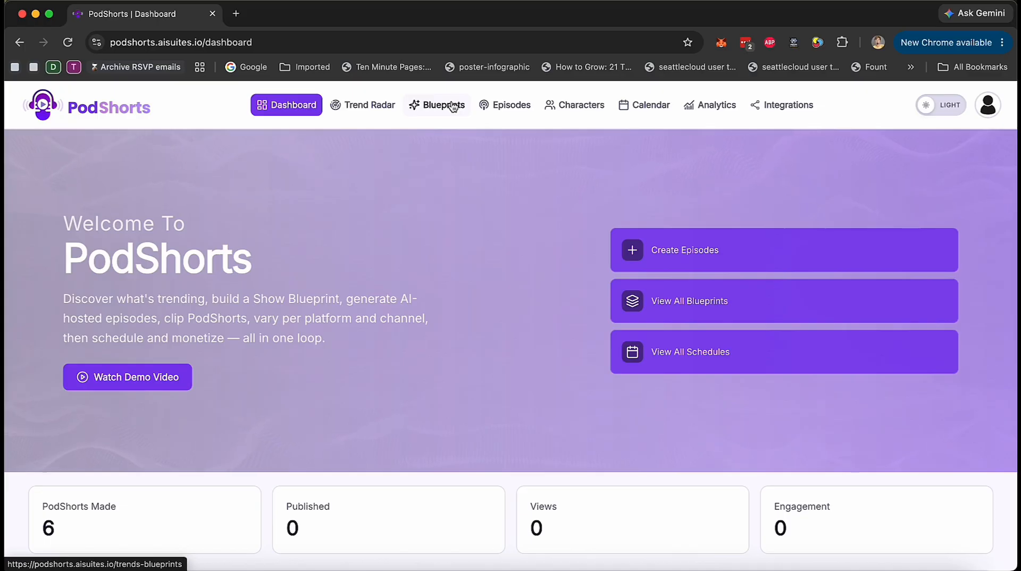
{"action": "scroll", "coordinate": [535, 341], "scroll_direction": "down", "scroll_amount": 10}
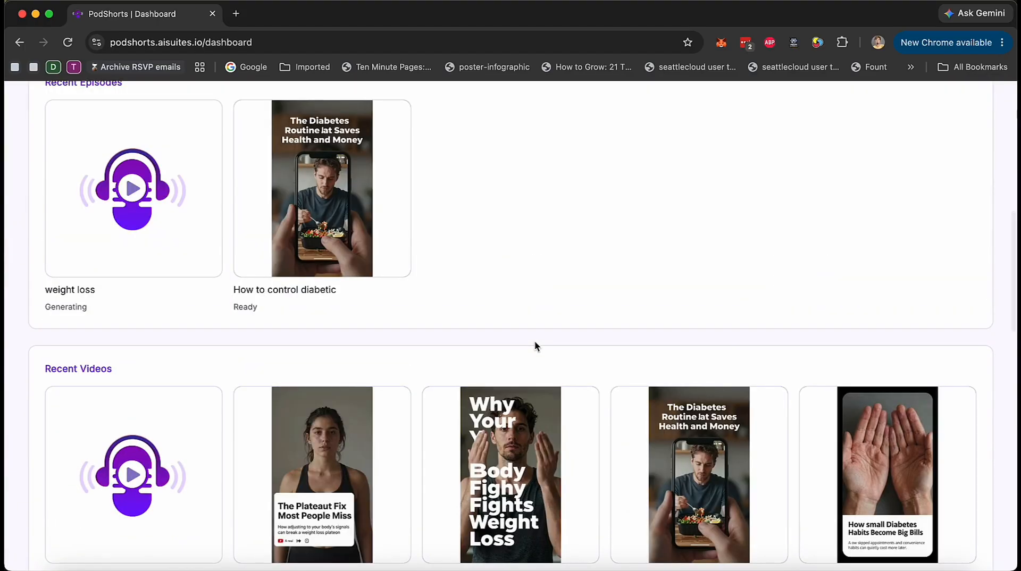